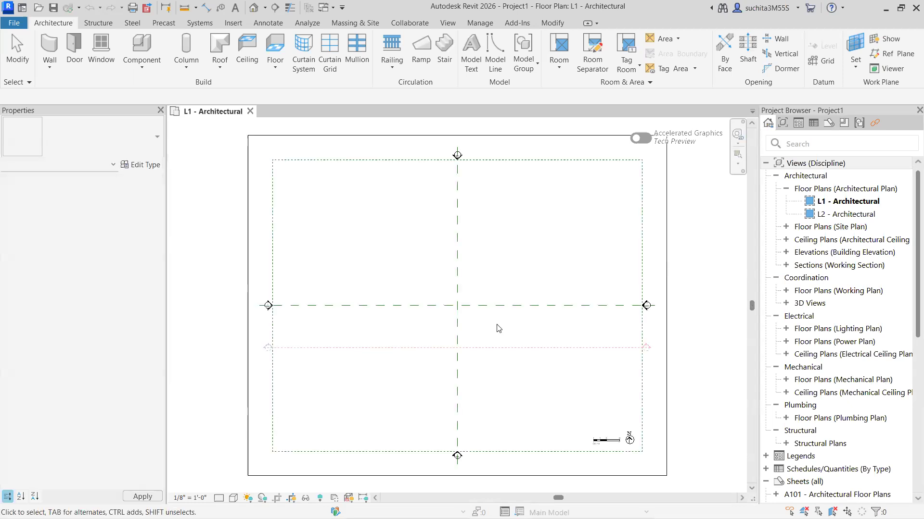
- Start an architectural wall on L1 with its height up to L2 and its location line at Finish Face: Exterior
scroll(489, 320, up, 3)
scroll(525, 373, down, 5)
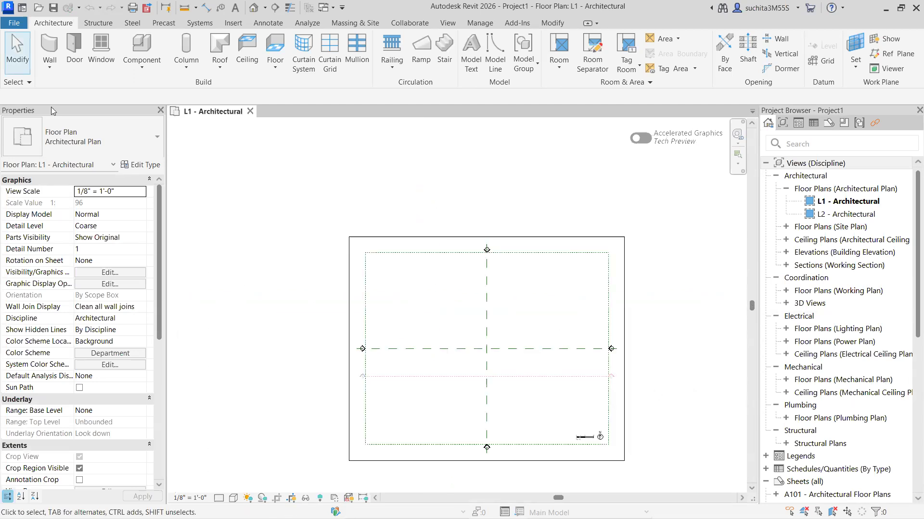
click(52, 68)
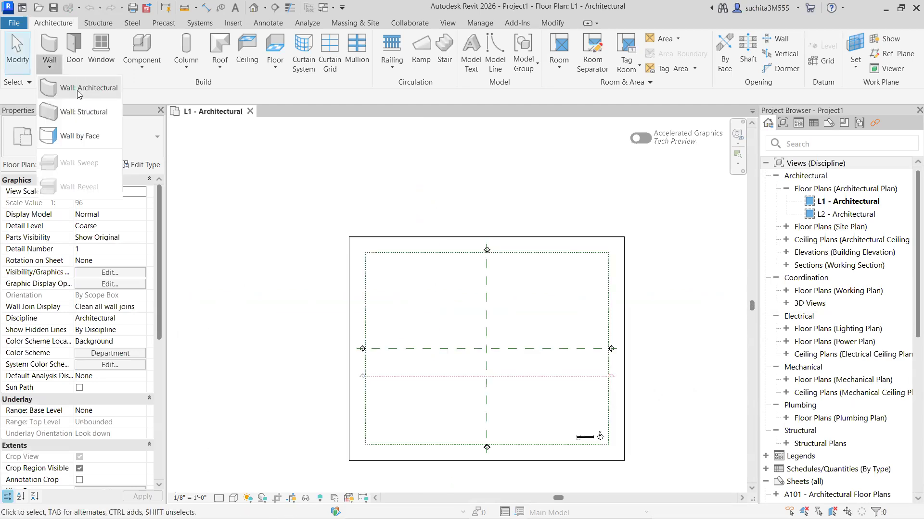
click(89, 88)
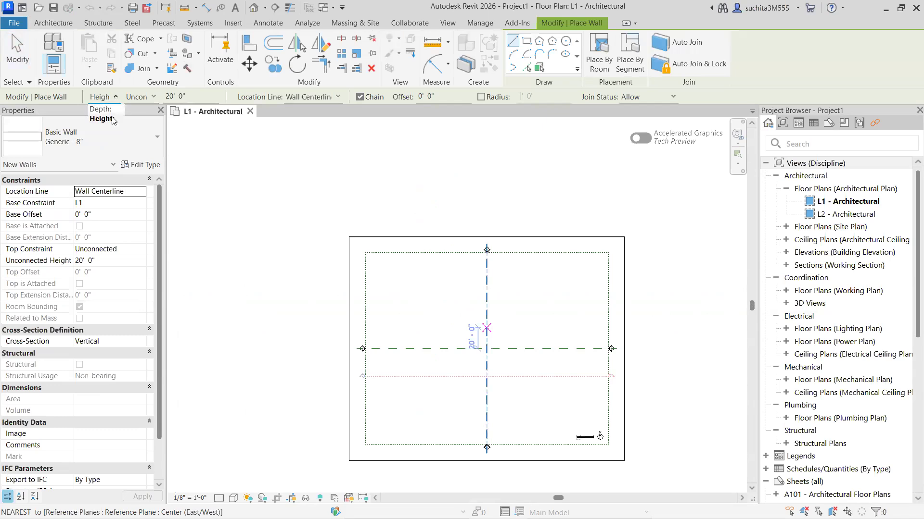
click(152, 97)
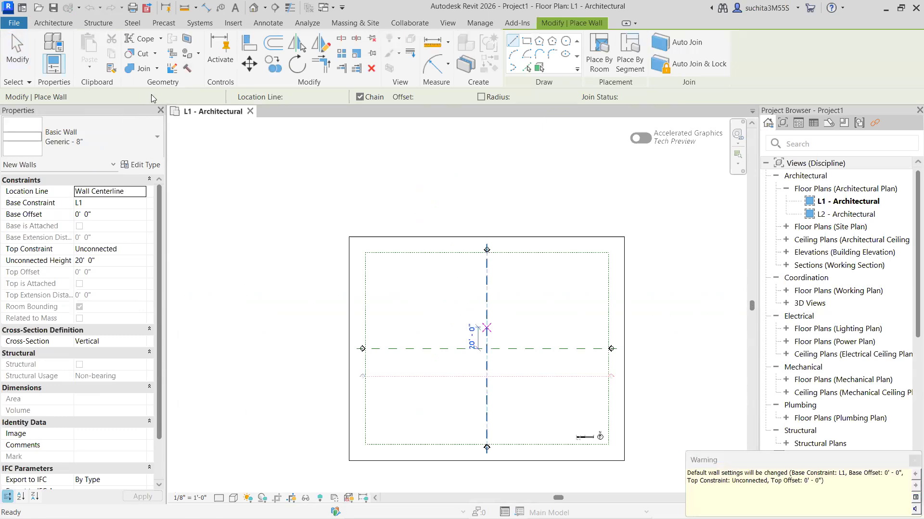
click(151, 98)
click(131, 109)
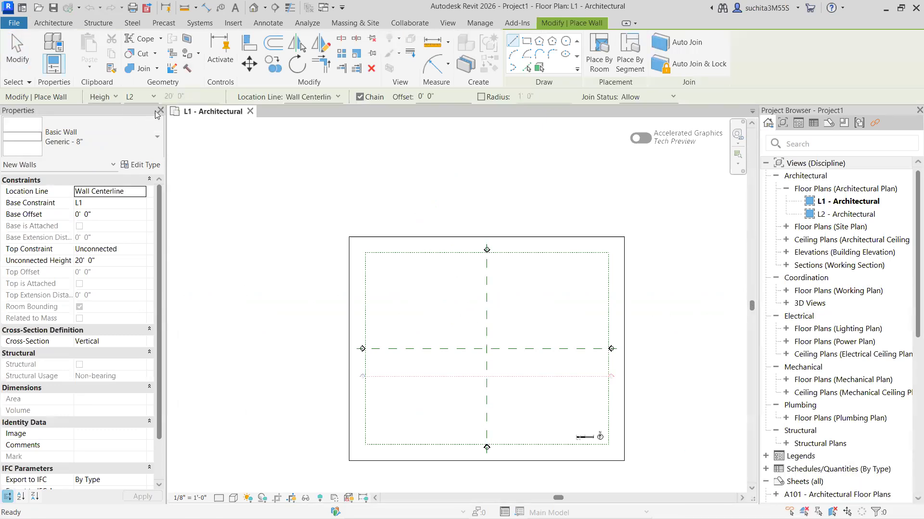
click(338, 97)
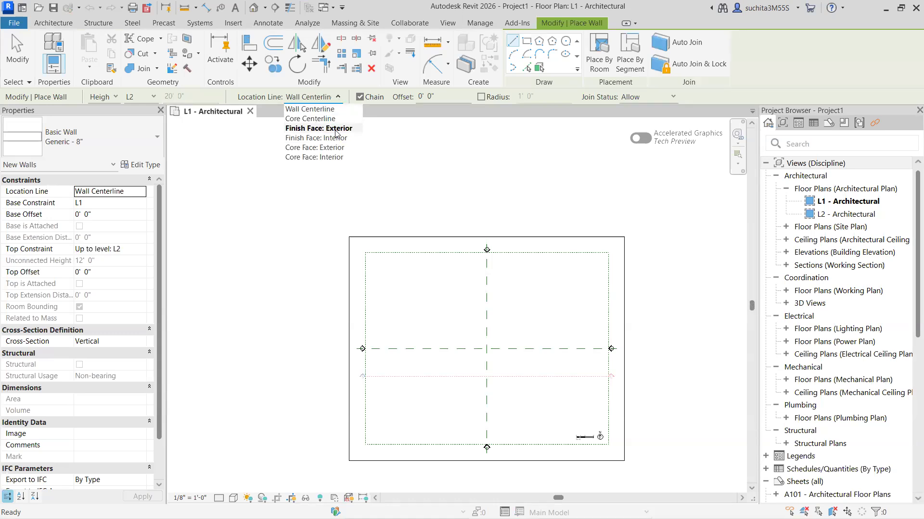
click(337, 129)
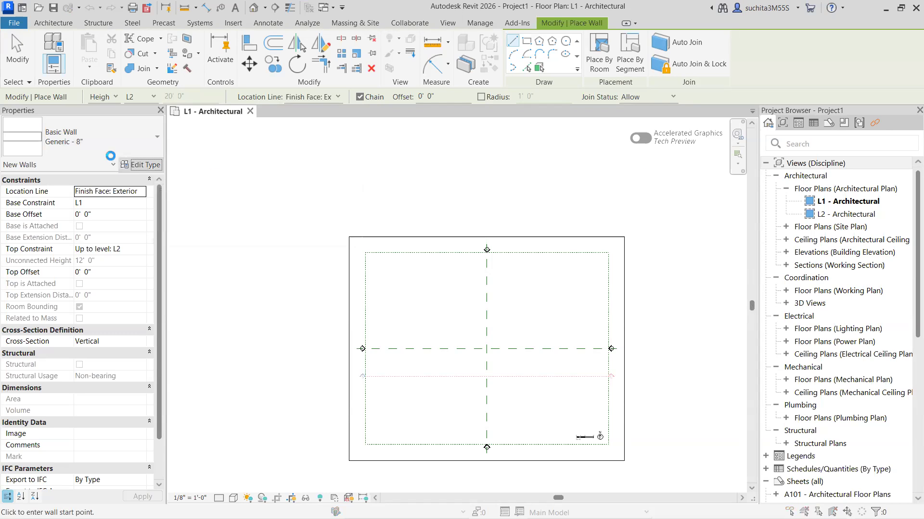
- Duplicate the Generic - 8" basic wall type under the name wall 9"
click(140, 164)
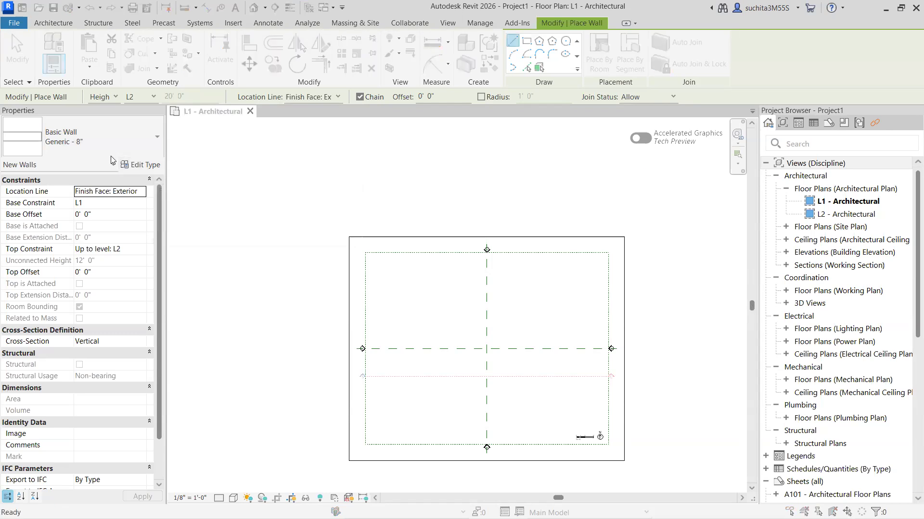
click(745, 77)
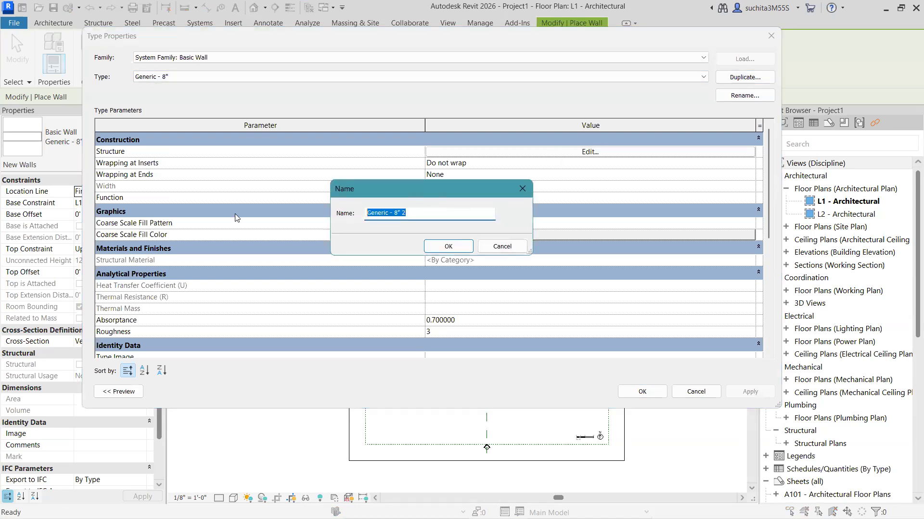
text(wall 9)
key(Return)
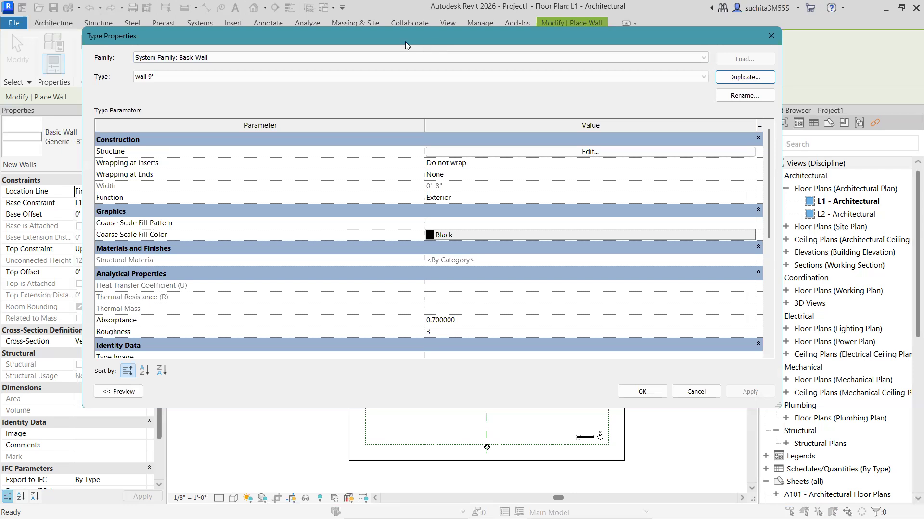
drag(403, 41, 442, 44)
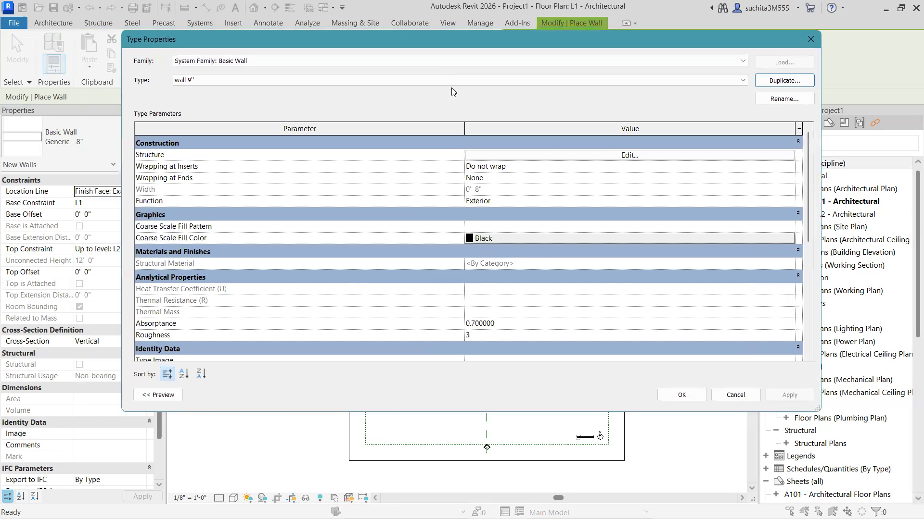
- Set the structure layer of the wall 9" type to 9" thick, save the type and leave the wall command
click(628, 155)
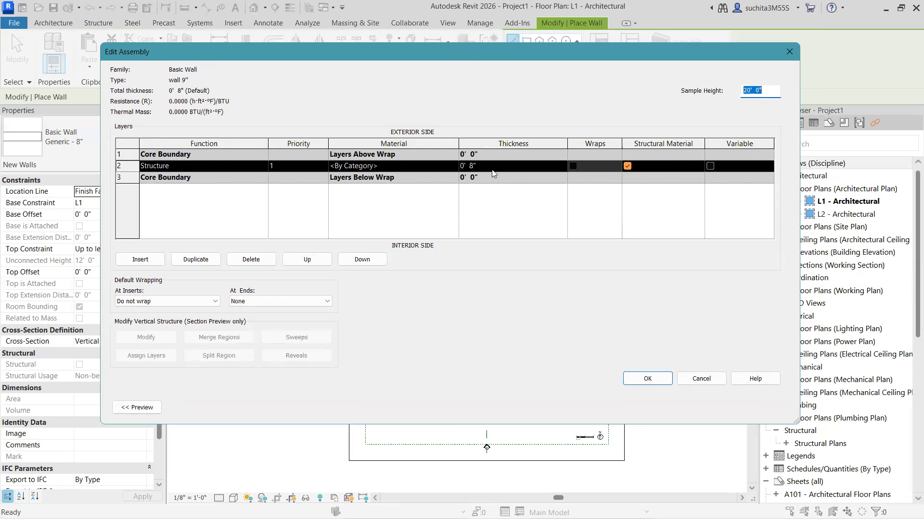
click(492, 169)
text(9)
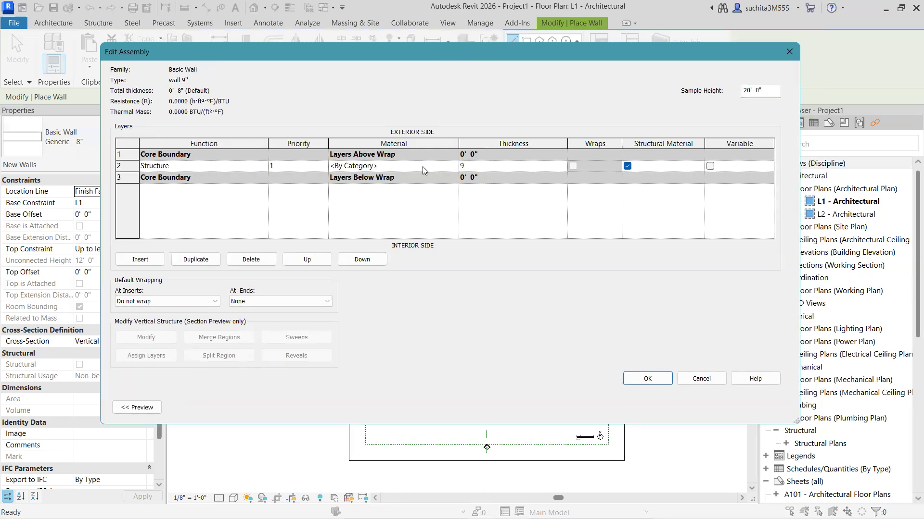
key(Tab)
click(650, 378)
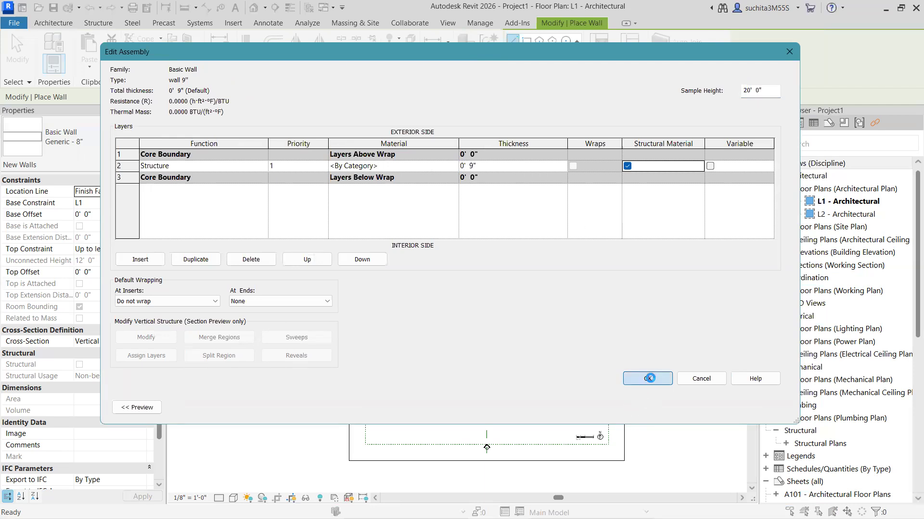
click(657, 406)
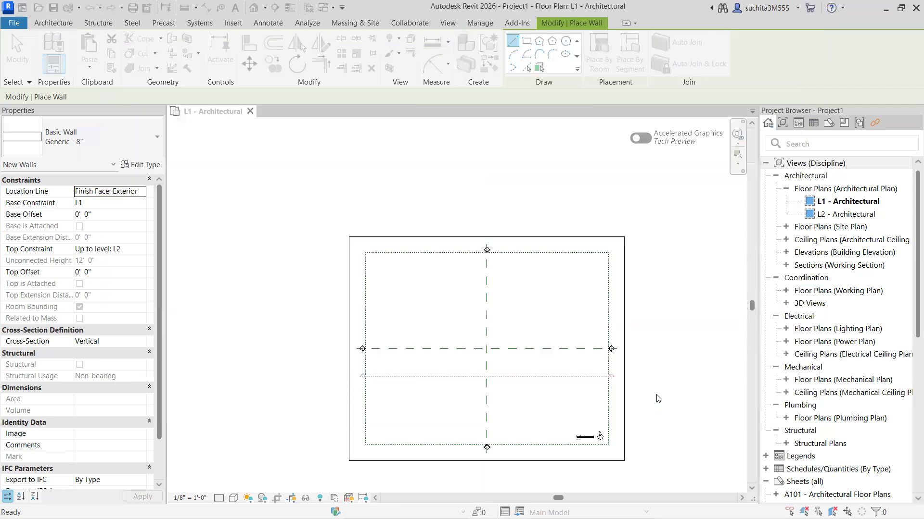
key(Escape)
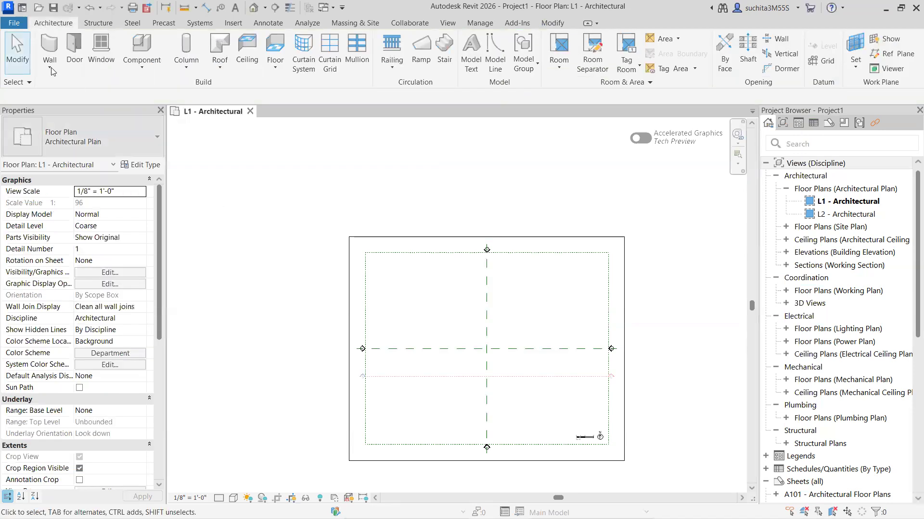
- Draw a 35' horizontal wall of type wall 9", starting northwest of the reference plane crossing and running east
click(49, 67)
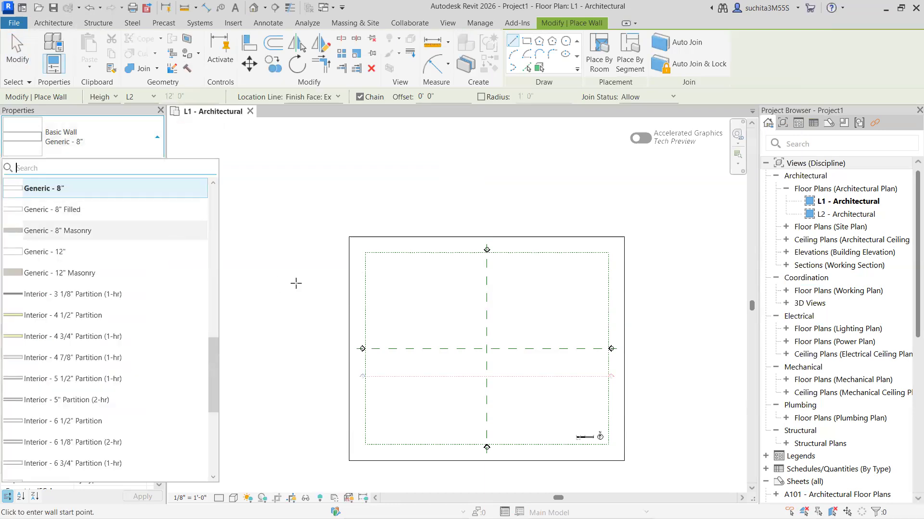
scroll(145, 257, down, 5)
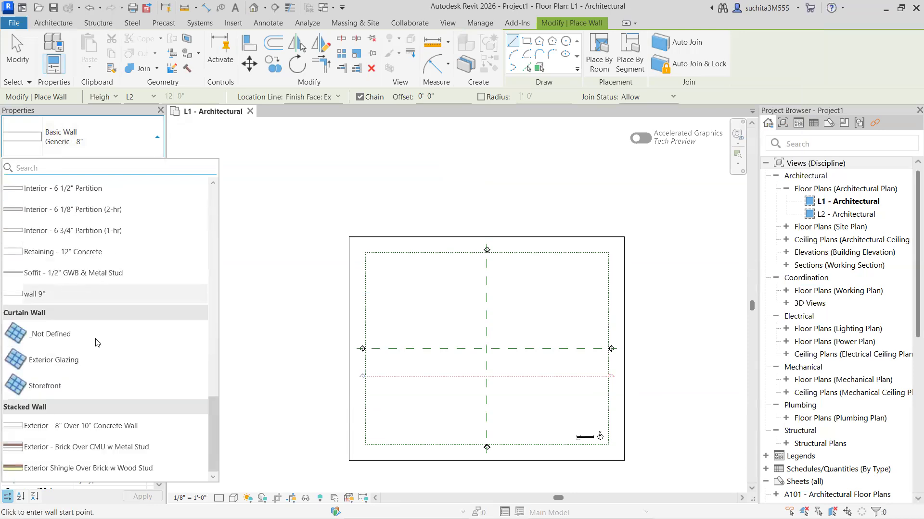
click(39, 294)
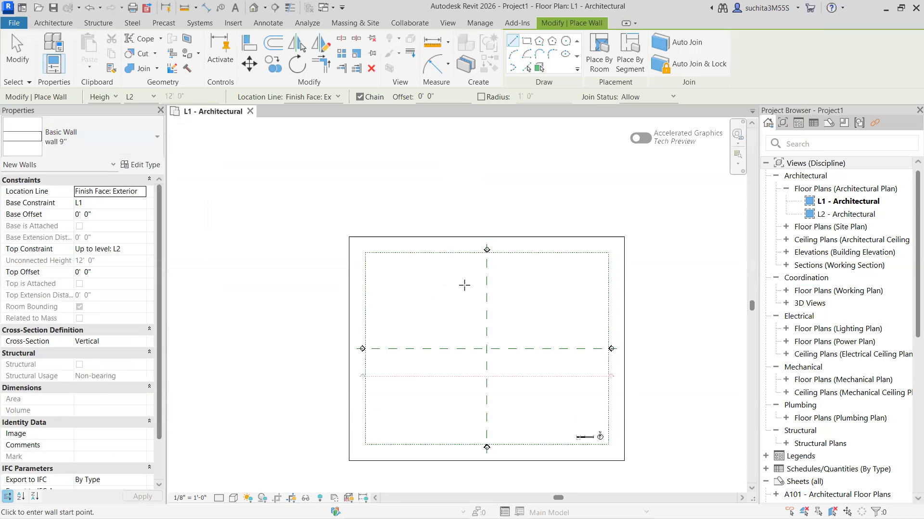
scroll(387, 237, up, 3)
middle_drag(406, 265, 432, 260)
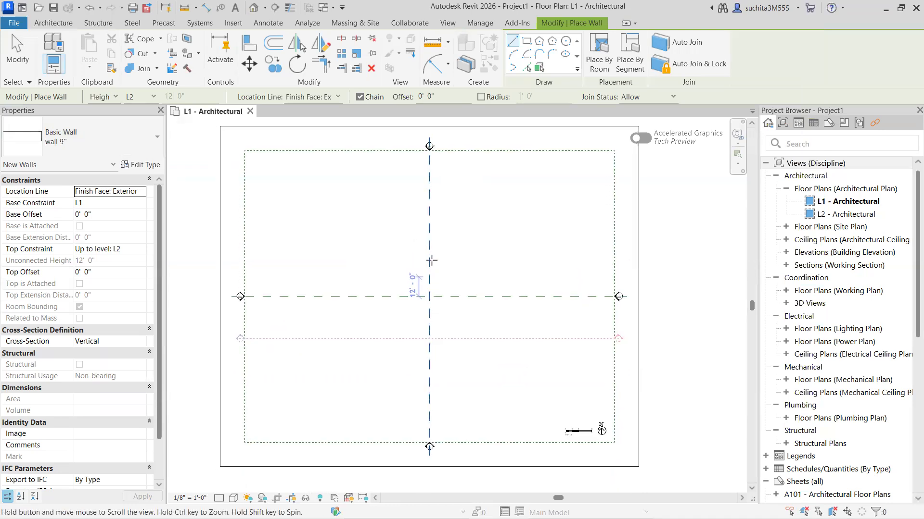
click(367, 235)
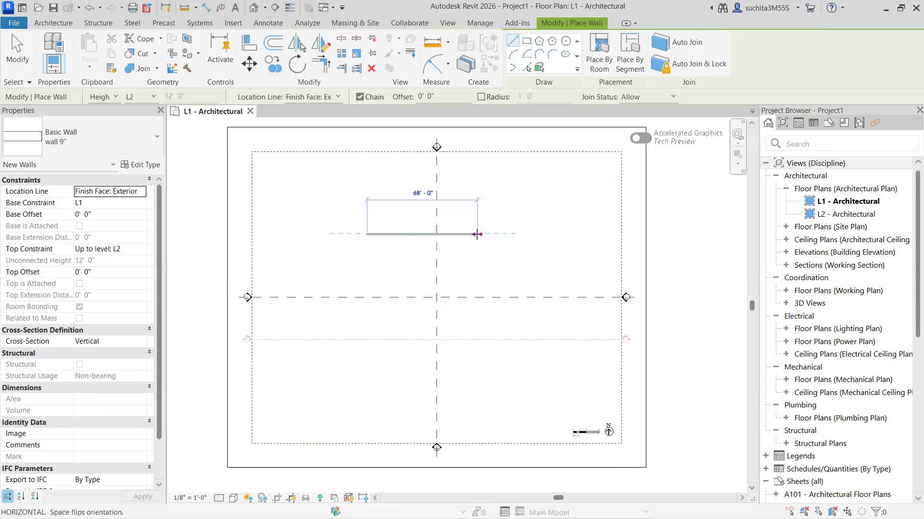
scroll(415, 234, up, 3)
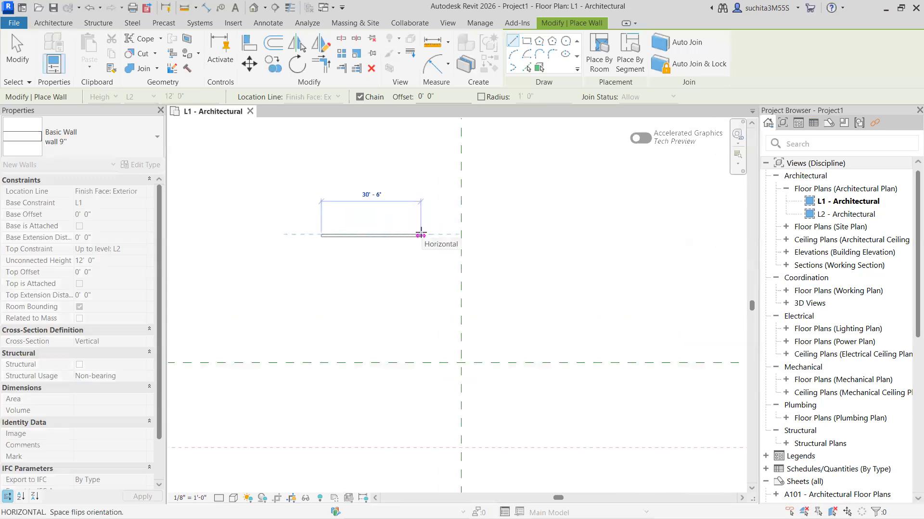
text(35')
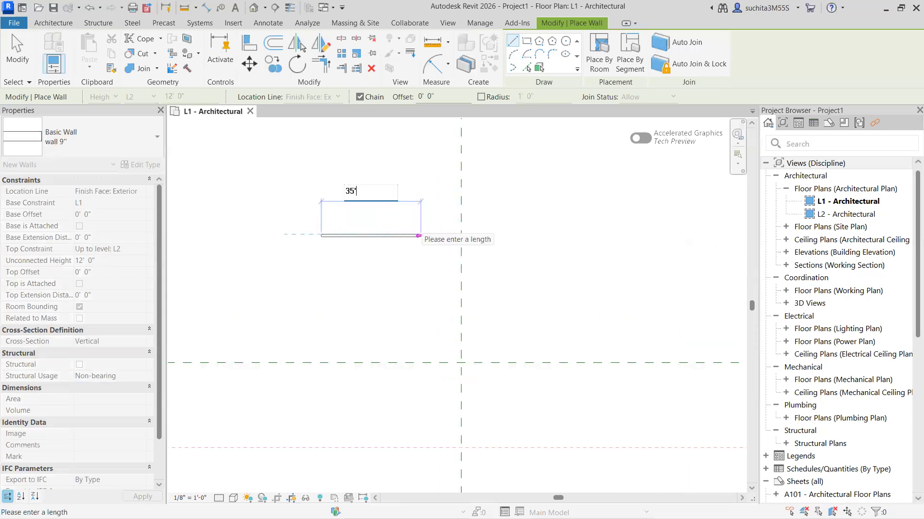
key(Return)
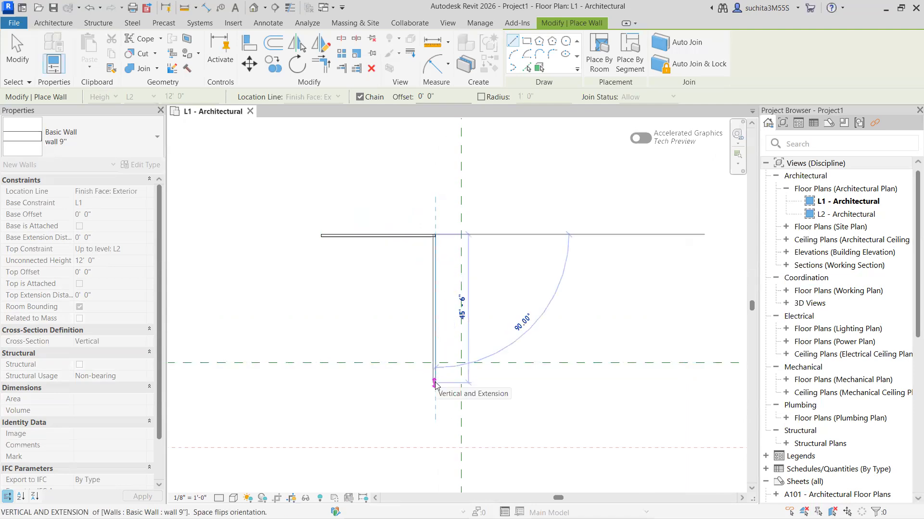
- Complete the rectangular enclosure with a 45' wall going south, a 35' wall going west and a closing wall to the start point
text(45)
key(Return)
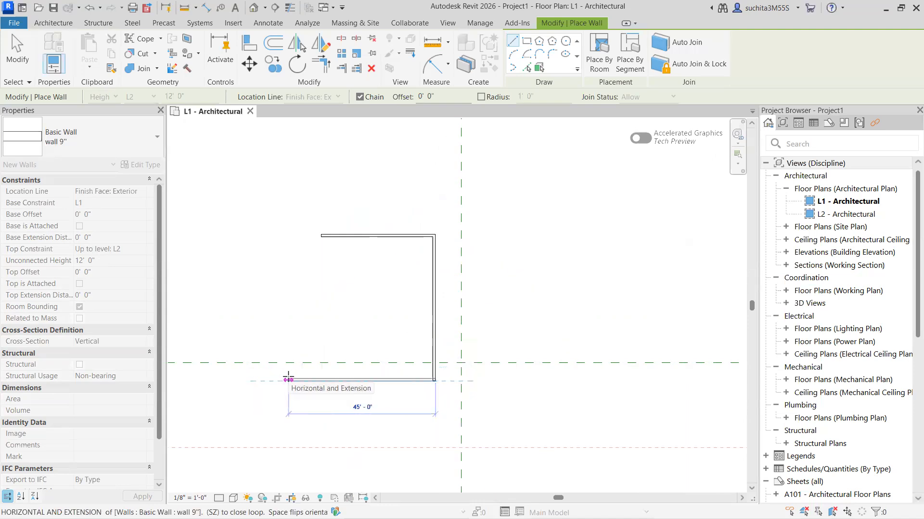
text(35)
key(Return)
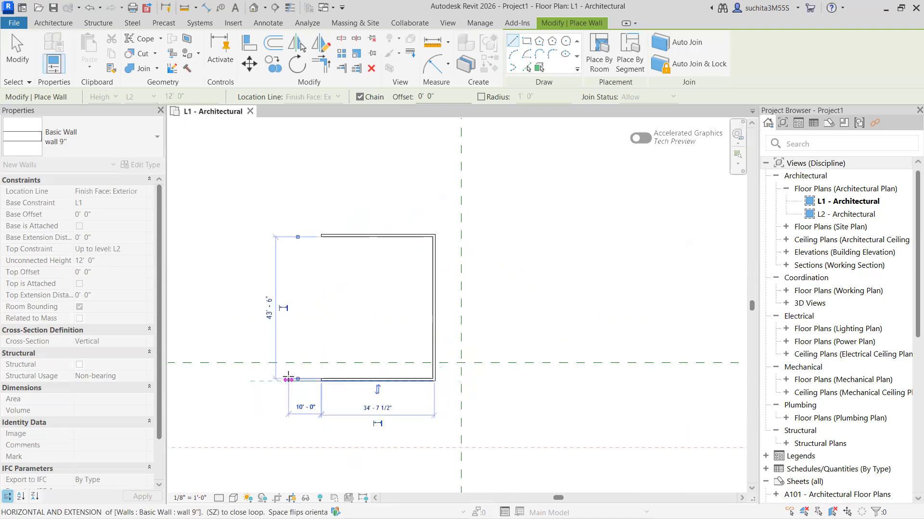
click(321, 235)
right_click(348, 239)
click(347, 239)
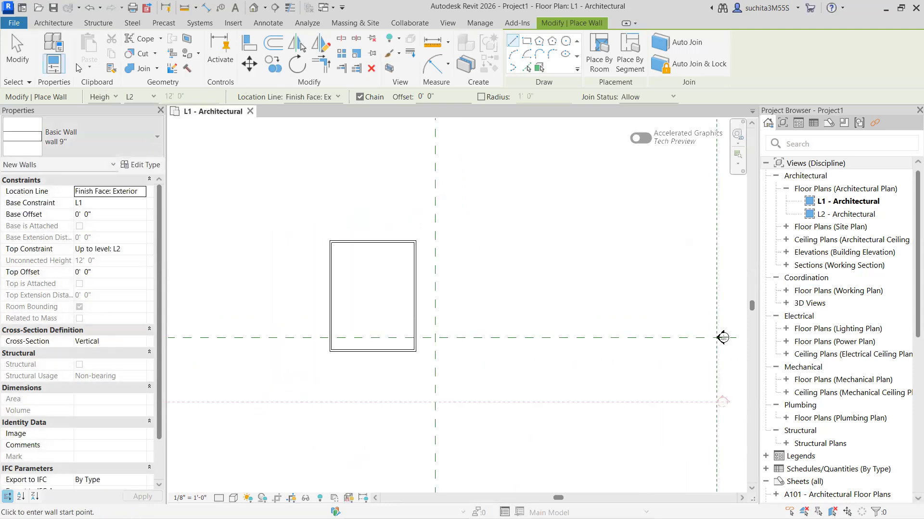
- Place a Door-Passage-Double-Flush 72" x 84" at the middle of the west wall, with its leaves swinging outward
click(61, 23)
click(73, 51)
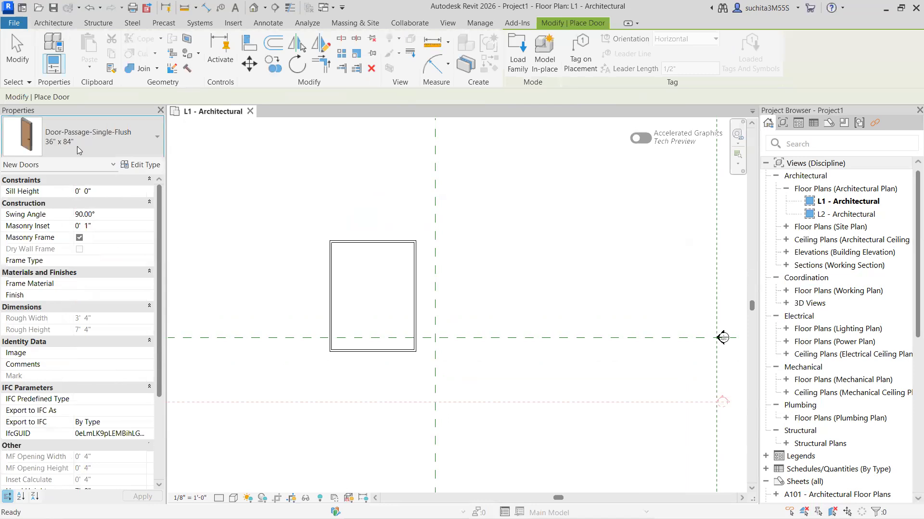
click(77, 146)
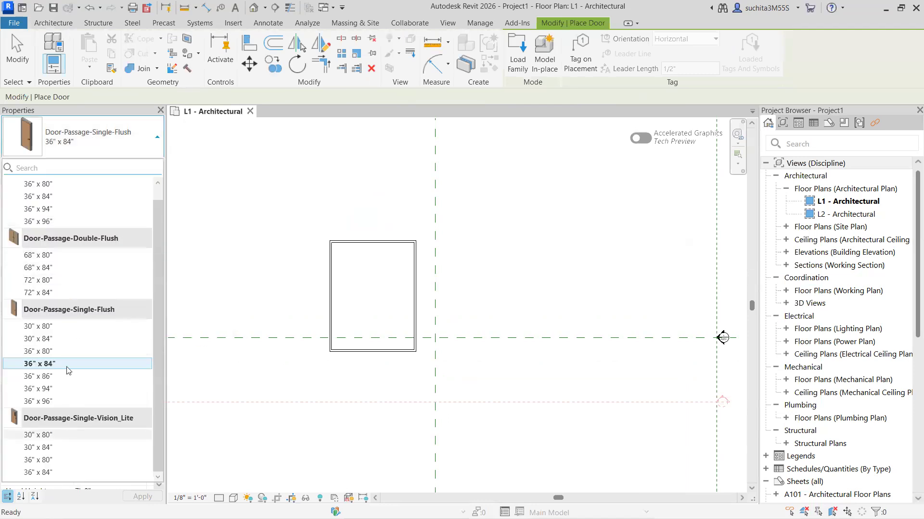
click(48, 293)
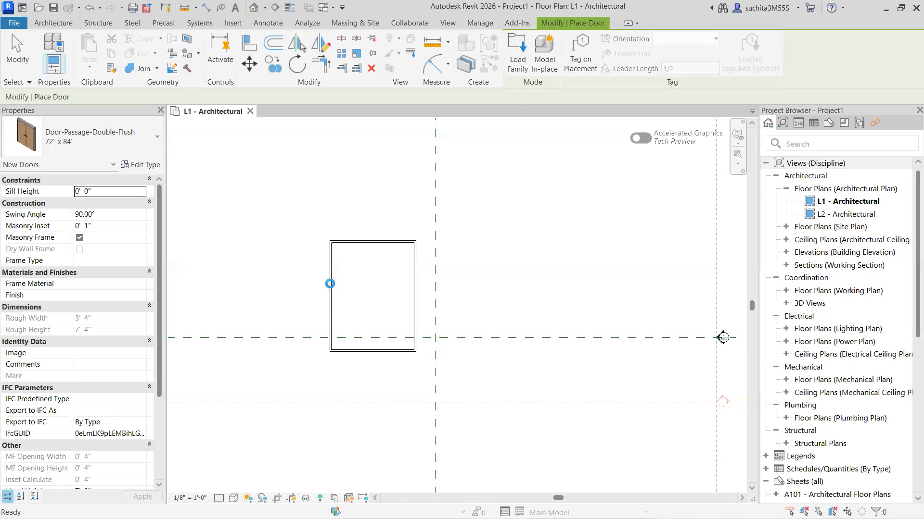
scroll(313, 288, up, 1)
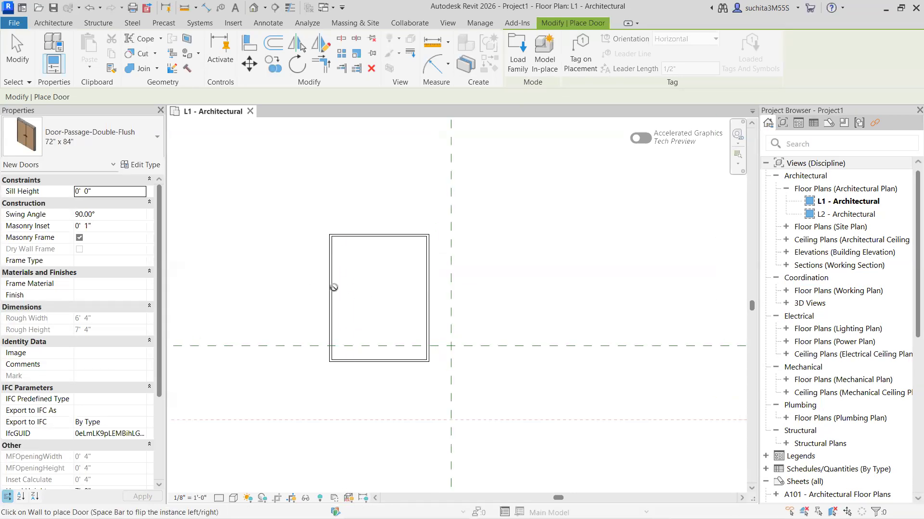
scroll(334, 287, up, 3)
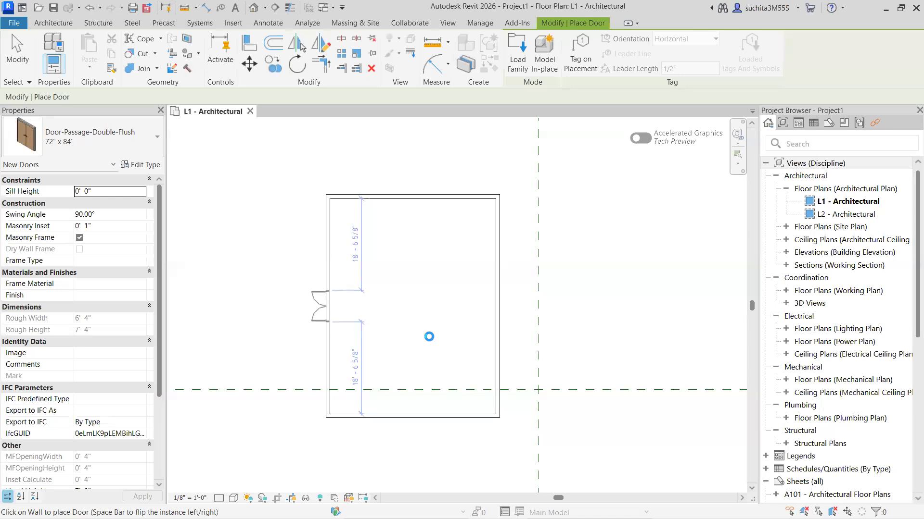
scroll(367, 331, down, 2)
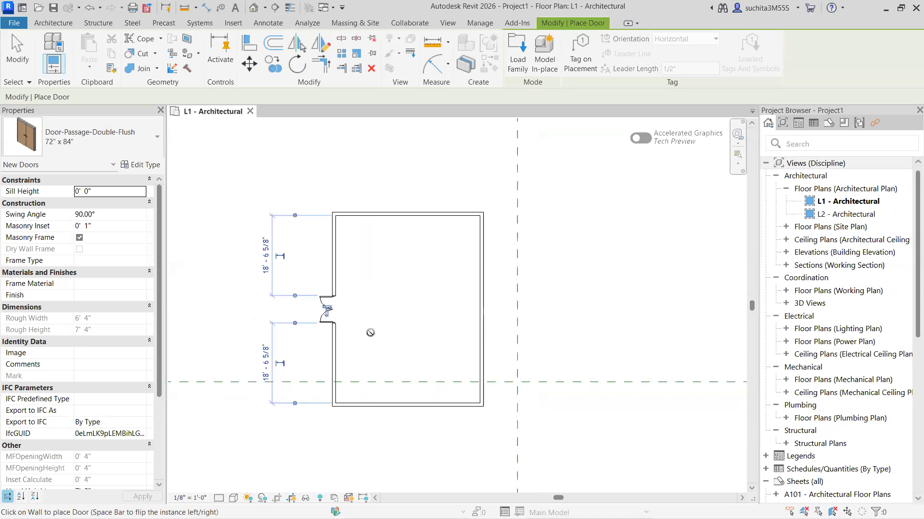
- Place a Door-Passage-Single-Vision_Lite 36" x 84" at the east end of the south wall, about 6" from the corner, swinging inward
click(65, 130)
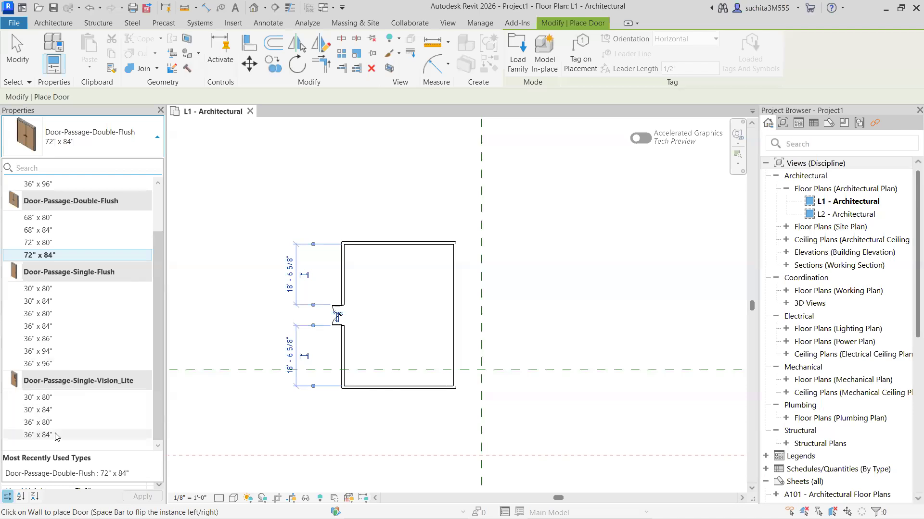
click(38, 435)
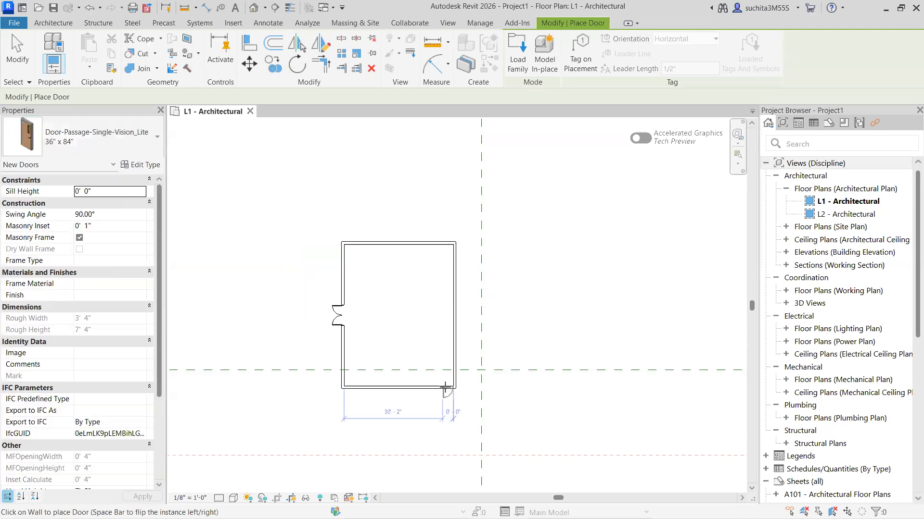
scroll(444, 385, up, 3)
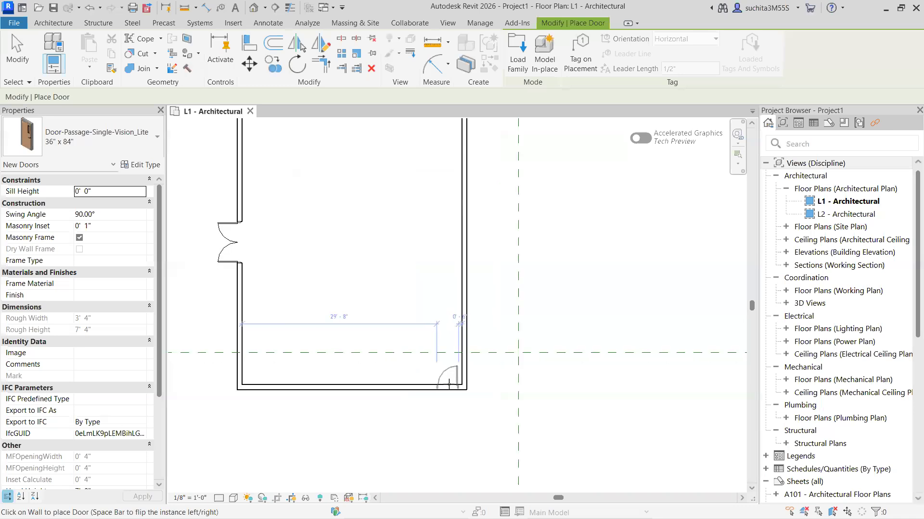
scroll(375, 299, down, 4)
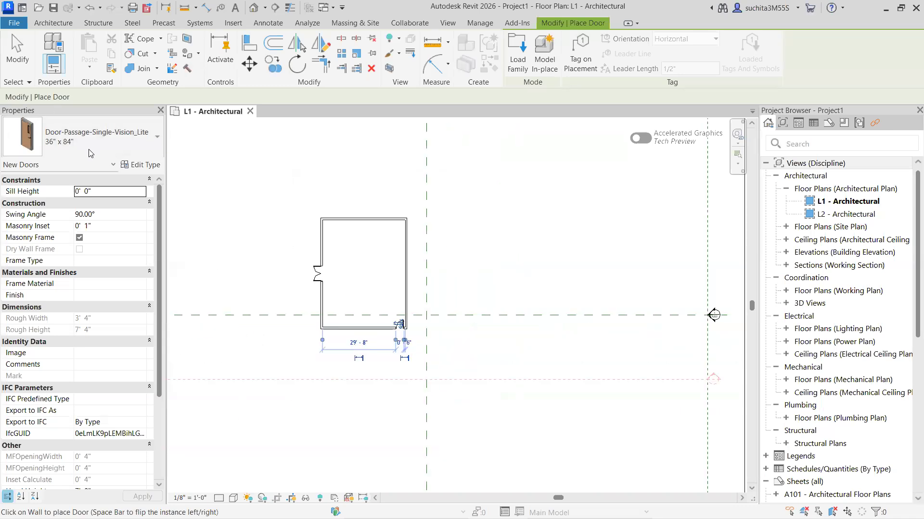
- Place two Window-Casement-Double 57" x 72" windows in the north wall, about 6' from the west wall and 9' from the east wall
click(50, 23)
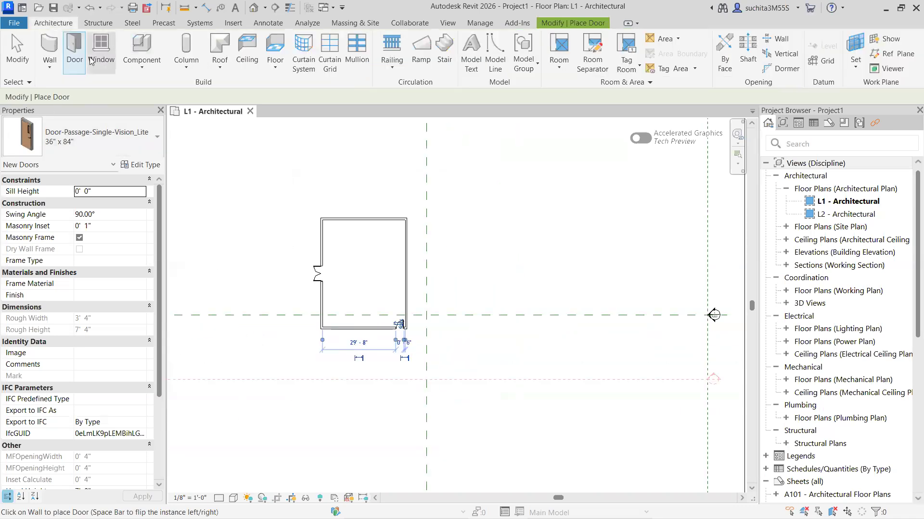
key(w)
key(n)
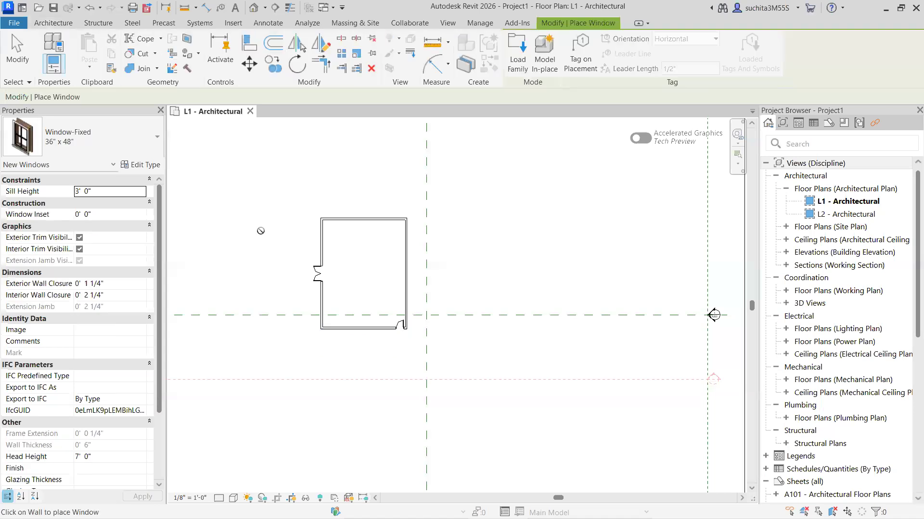
click(115, 127)
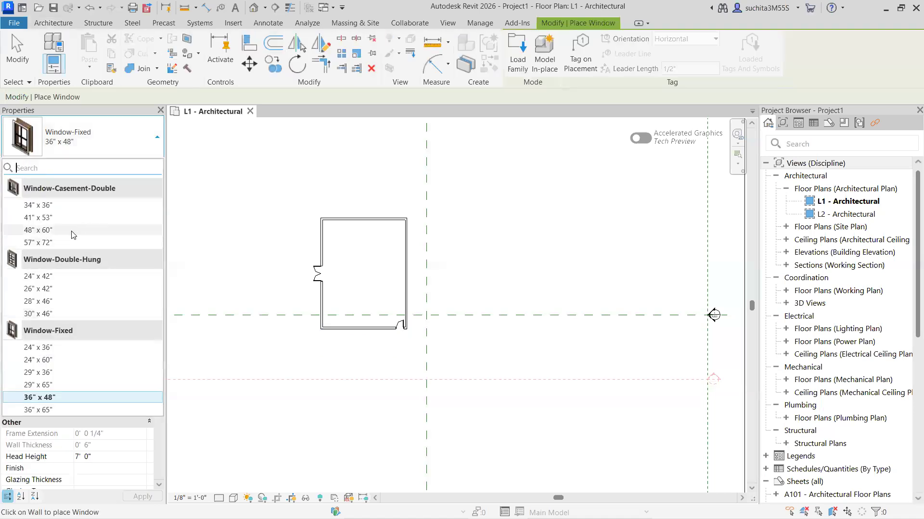
click(51, 244)
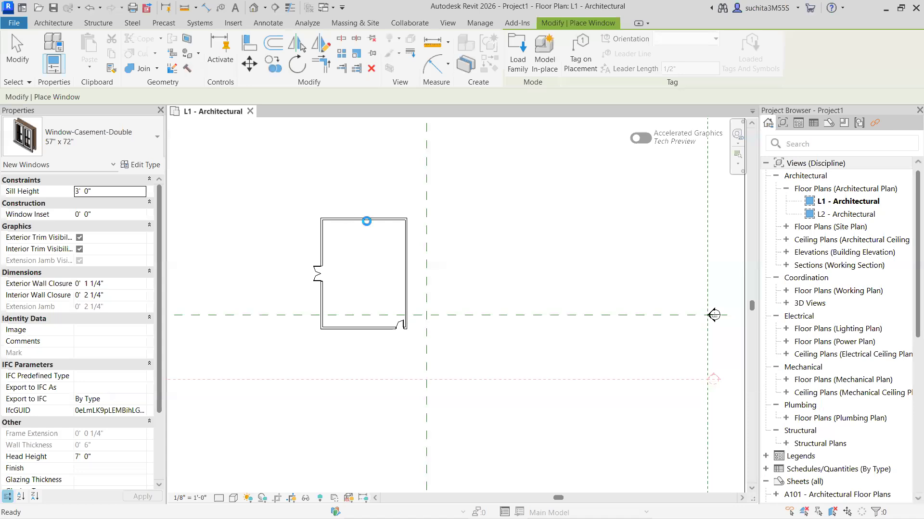
scroll(351, 220, up, 1)
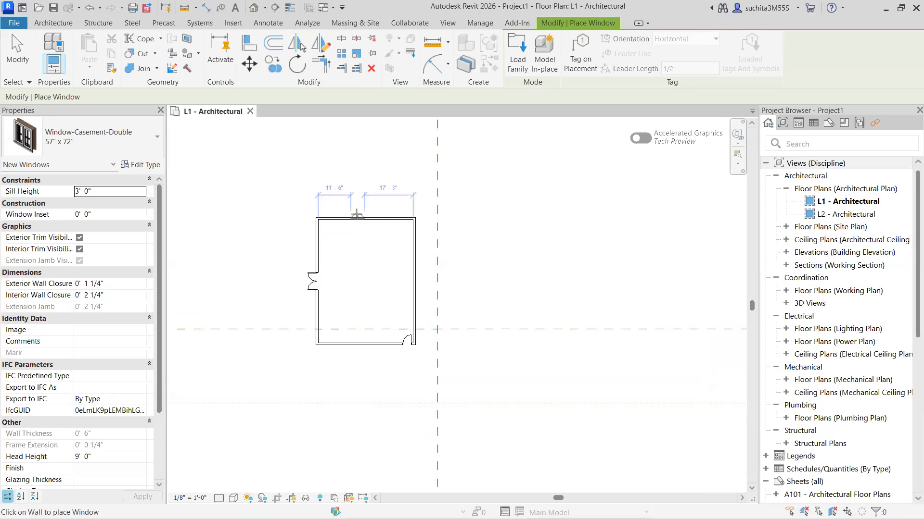
click(384, 216)
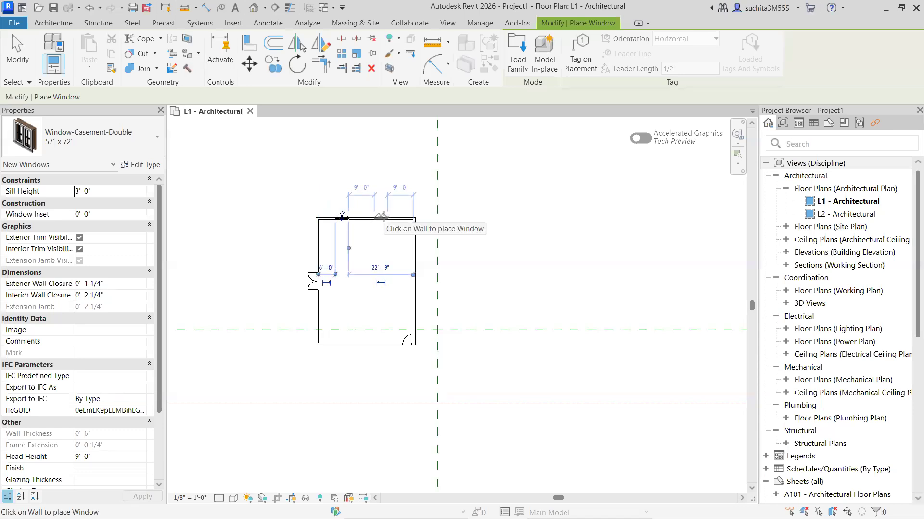
- Place two more 57" x 72" casement windows in each of the east, south and west walls, and leave the window command
click(416, 242)
click(416, 303)
click(369, 342)
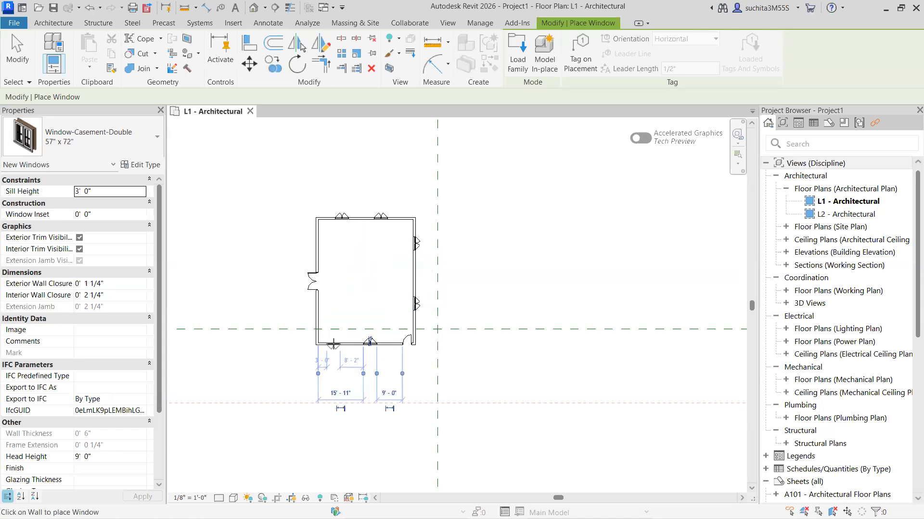
click(334, 345)
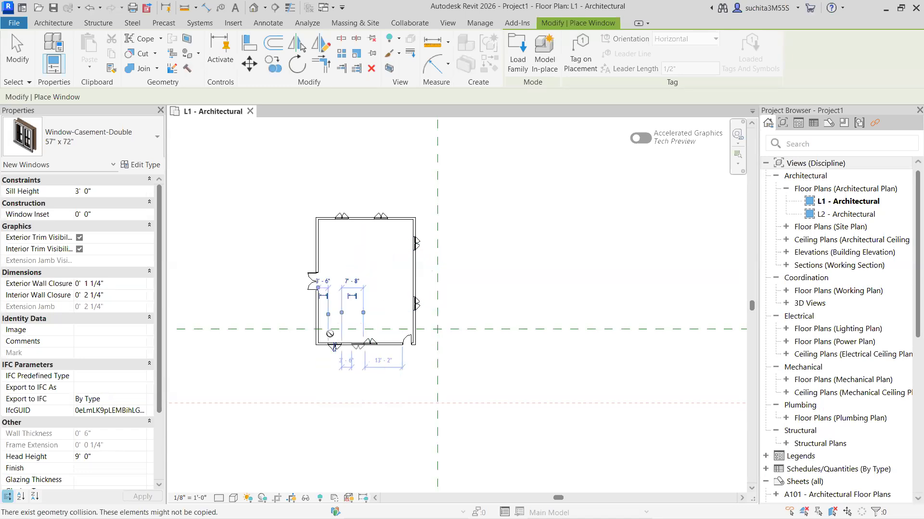
click(313, 317)
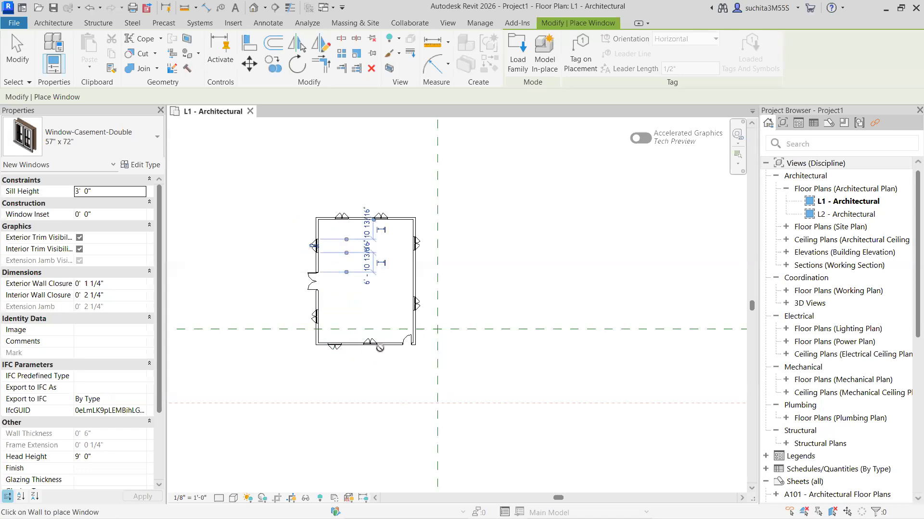
scroll(374, 354, up, 4)
key(Escape)
key(Escape)
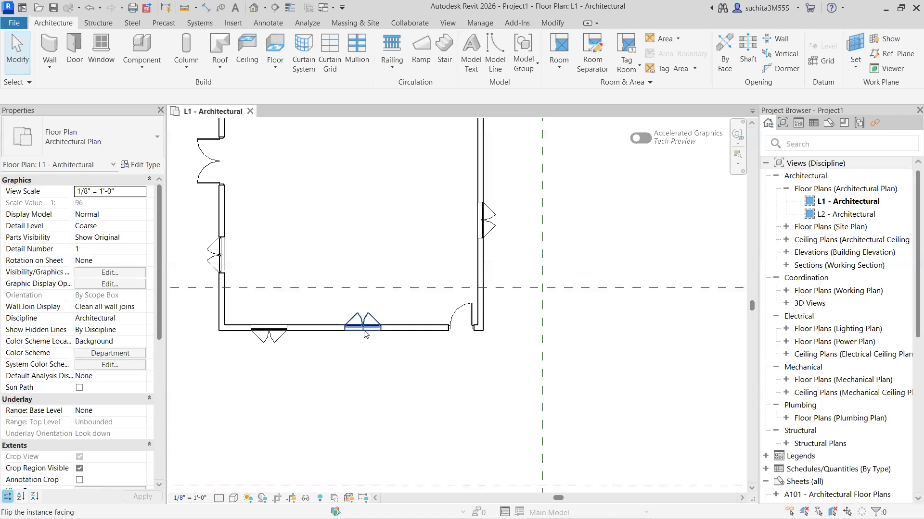
- Flip the facing of the south wall window nearest the single door so that it opens outward
click(366, 335)
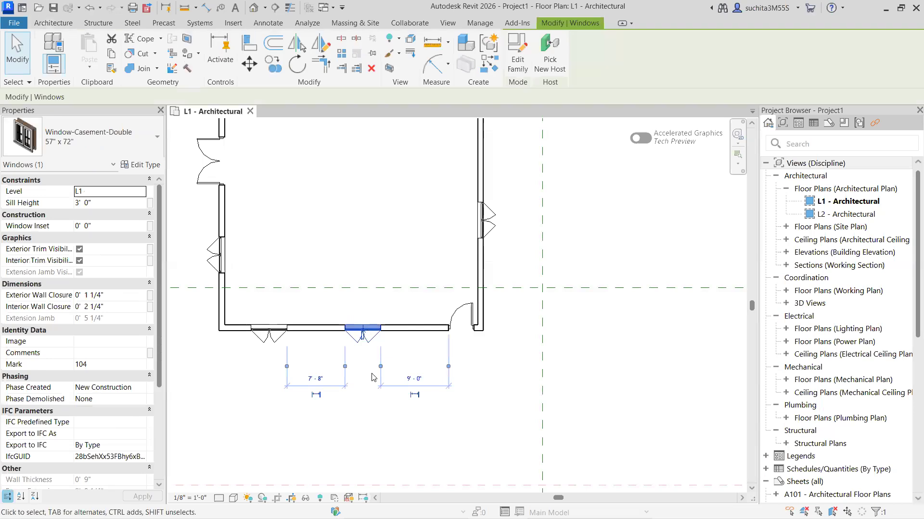
key(Escape)
scroll(371, 377, down, 3)
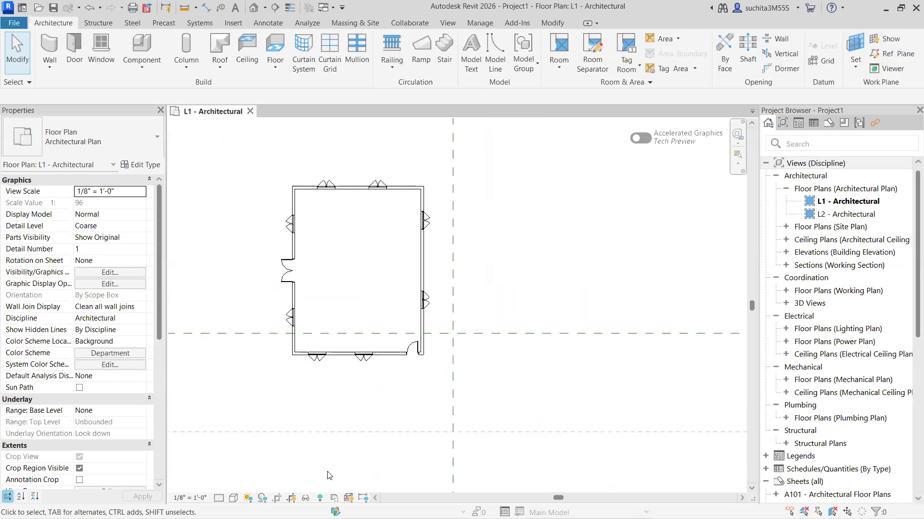
- Set the L1 floor plan to the Fine detail level and the Shaded visual style
click(218, 498)
click(233, 490)
click(233, 498)
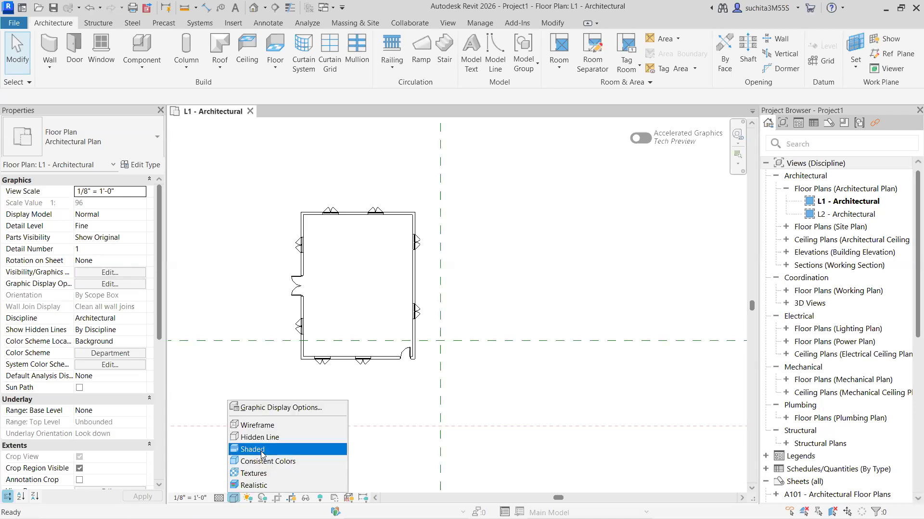
click(251, 449)
scroll(461, 380, down, 1)
scroll(524, 385, up, 1)
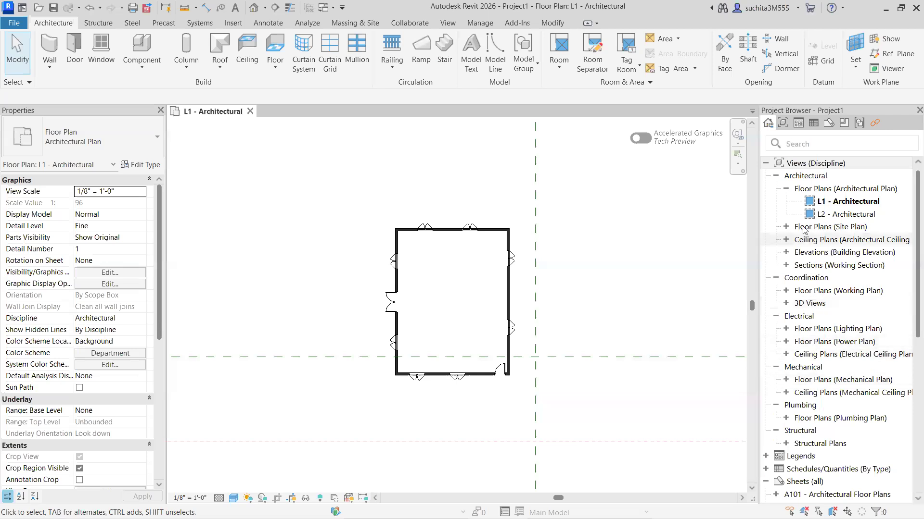
- Open the East - Architectural elevation and set it to Fine detail level and Shaded visual style
click(786, 253)
click(834, 267)
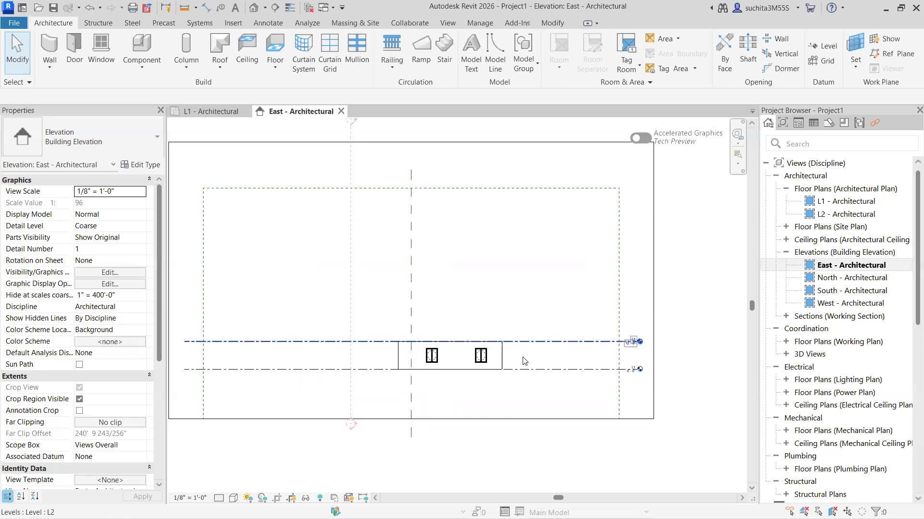
click(219, 498)
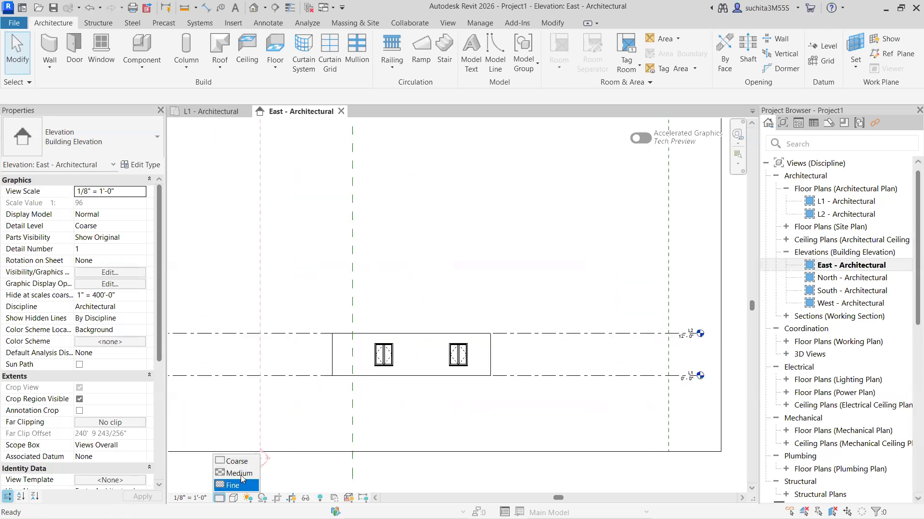
click(233, 486)
click(233, 498)
click(308, 450)
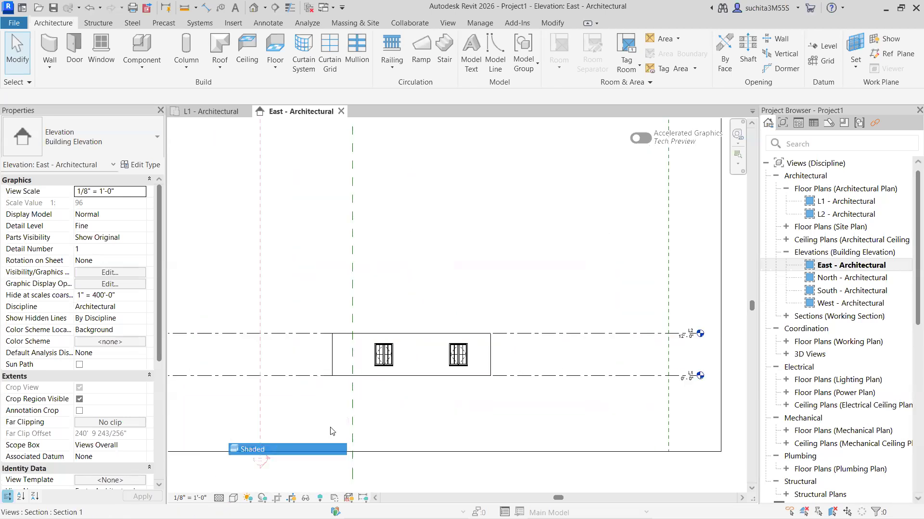
scroll(529, 364, down, 2)
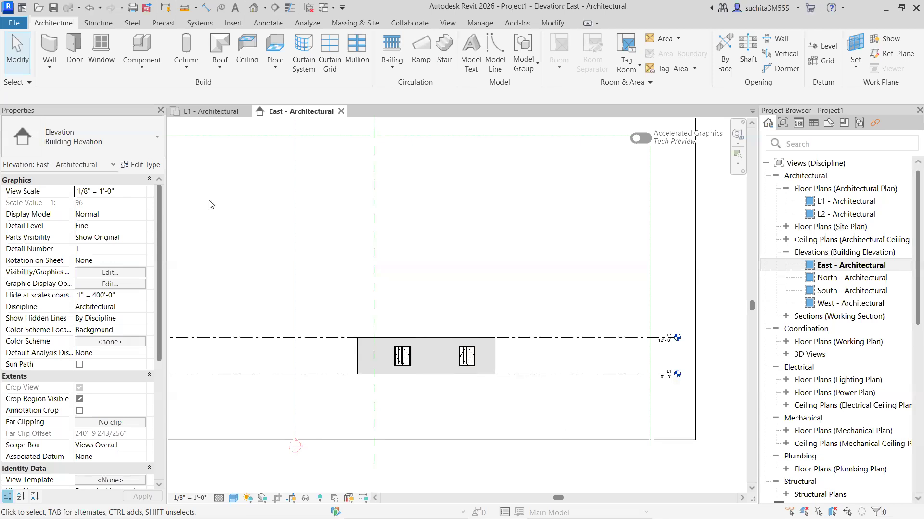
- Open the default 3D view, set it to Fine detail and Shaded style, and inspect the walls, doors and windows
click(254, 7)
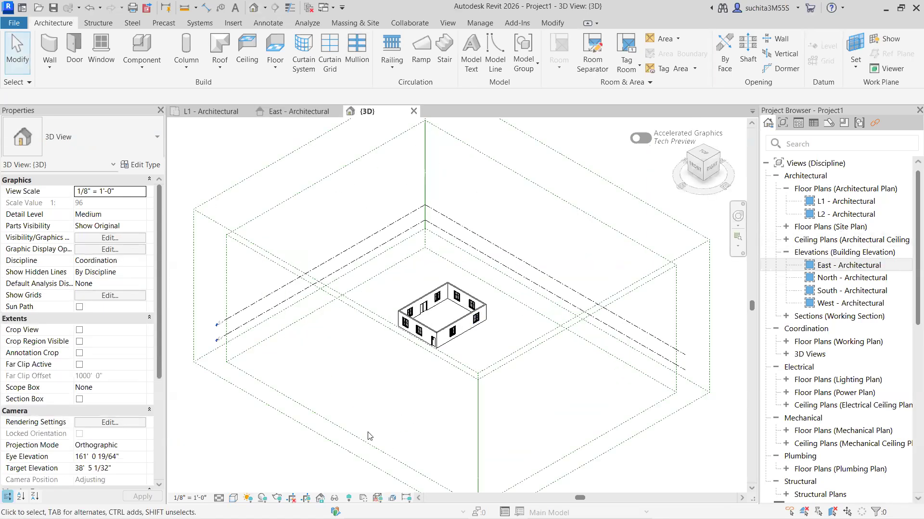
click(219, 498)
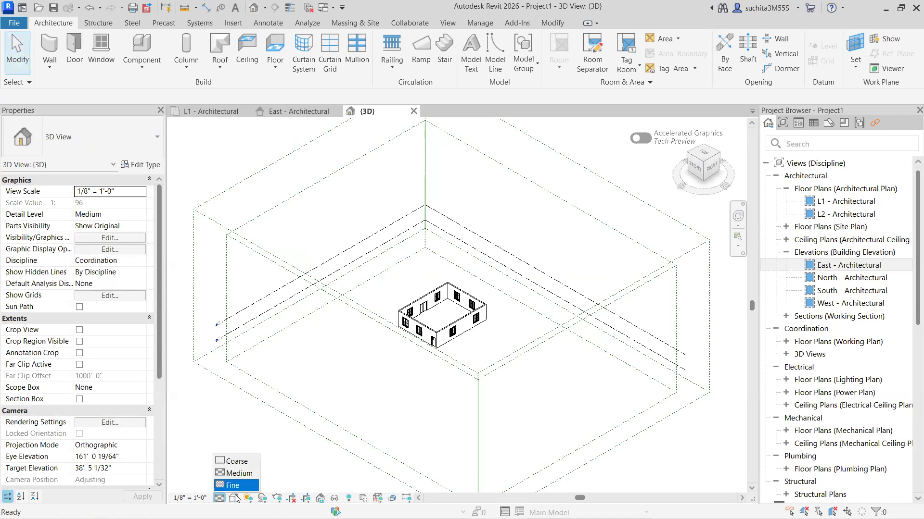
click(226, 485)
click(233, 498)
click(252, 450)
scroll(387, 393, up, 8)
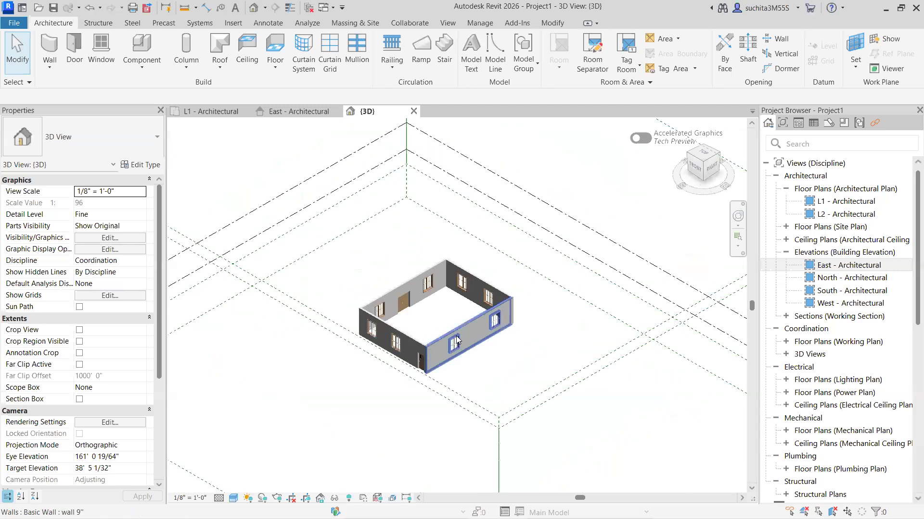
scroll(320, 253, up, 3)
middle_drag(322, 253, 326, 264)
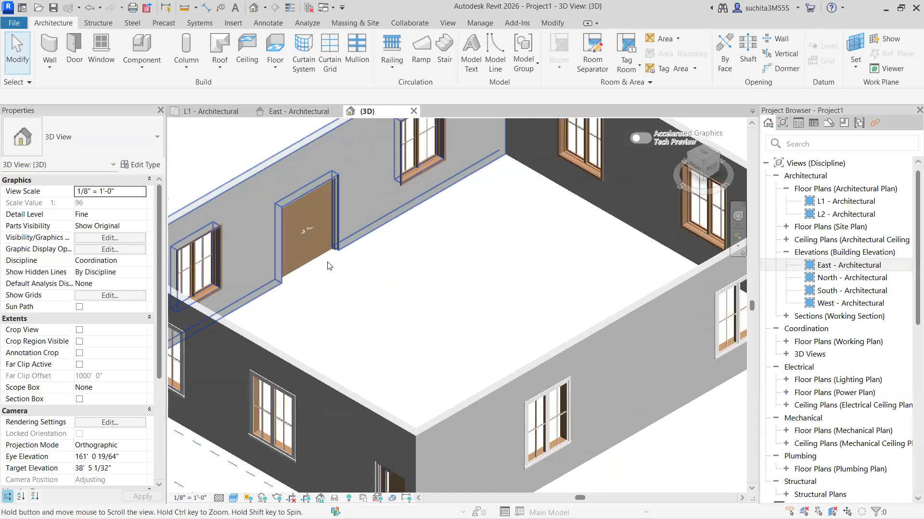
scroll(327, 263, down, 3)
scroll(326, 280, down, 2)
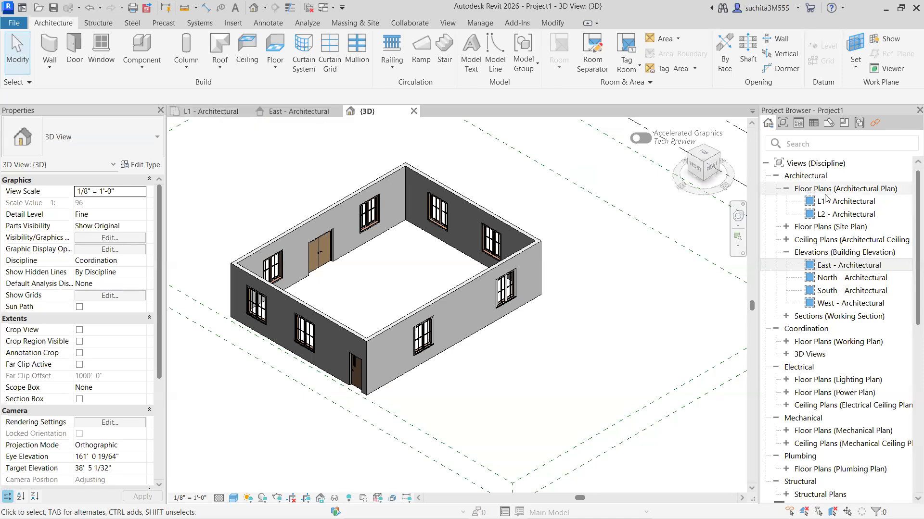
- Return to the L1 - Architectural plan and start a Floor: Architectural boundary sketch
click(202, 115)
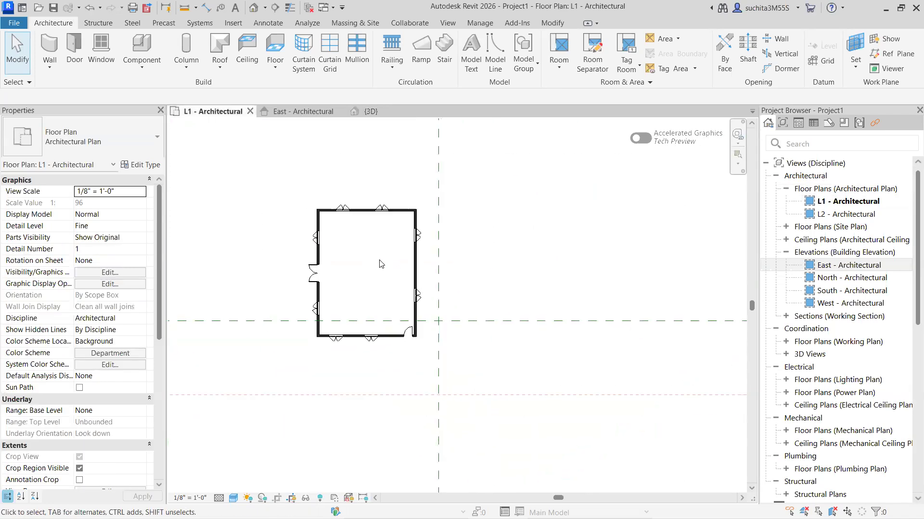
scroll(385, 279, up, 2)
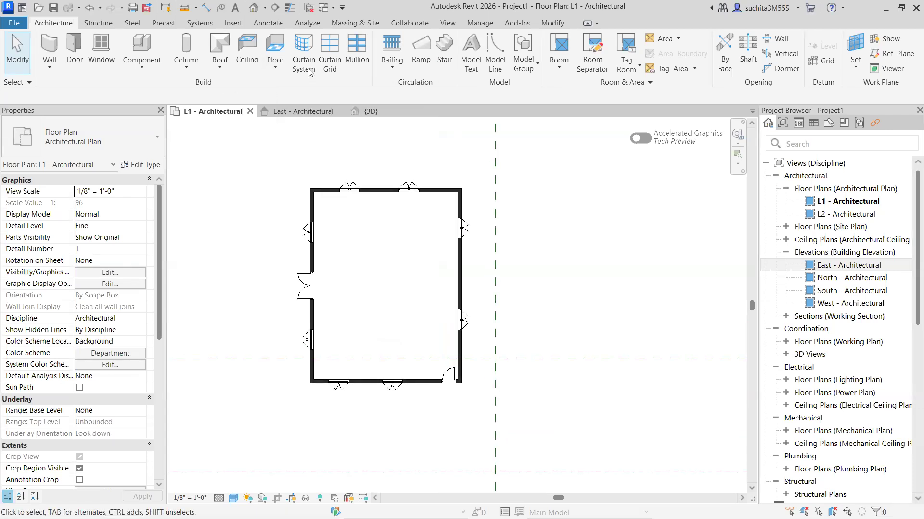
click(271, 69)
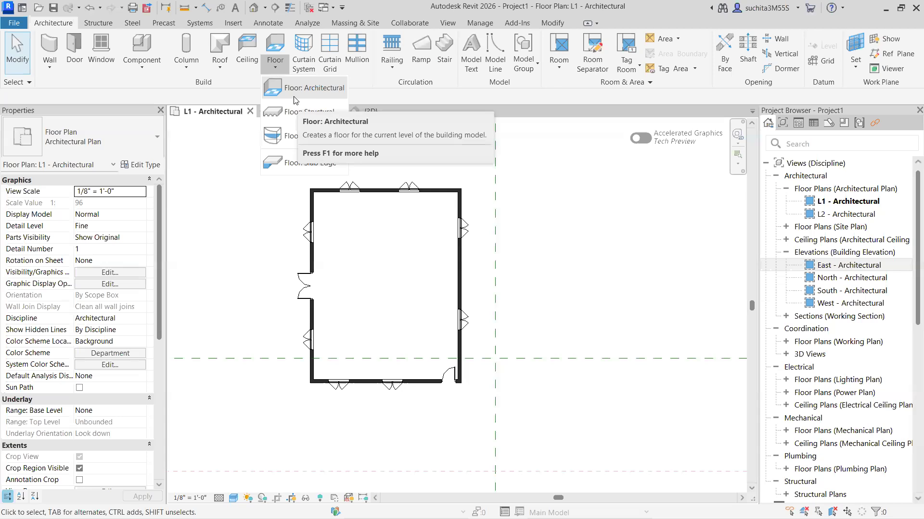
click(312, 98)
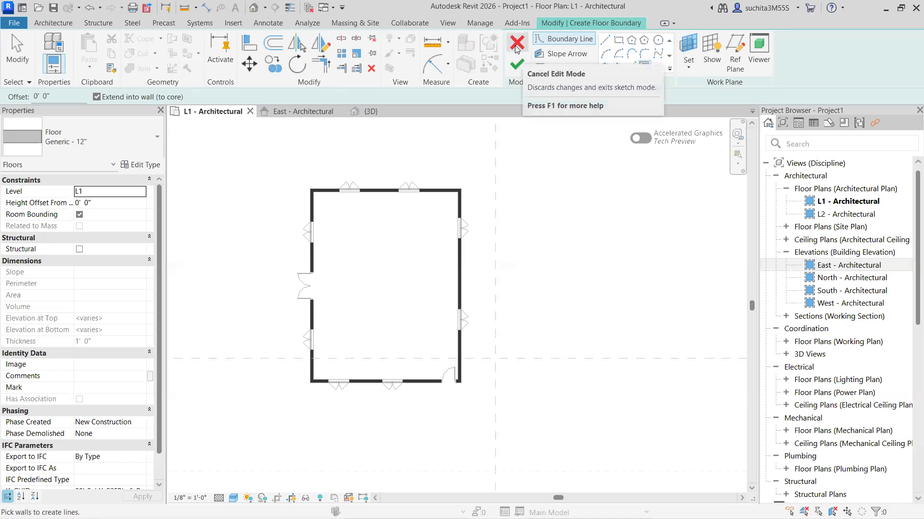
click(55, 24)
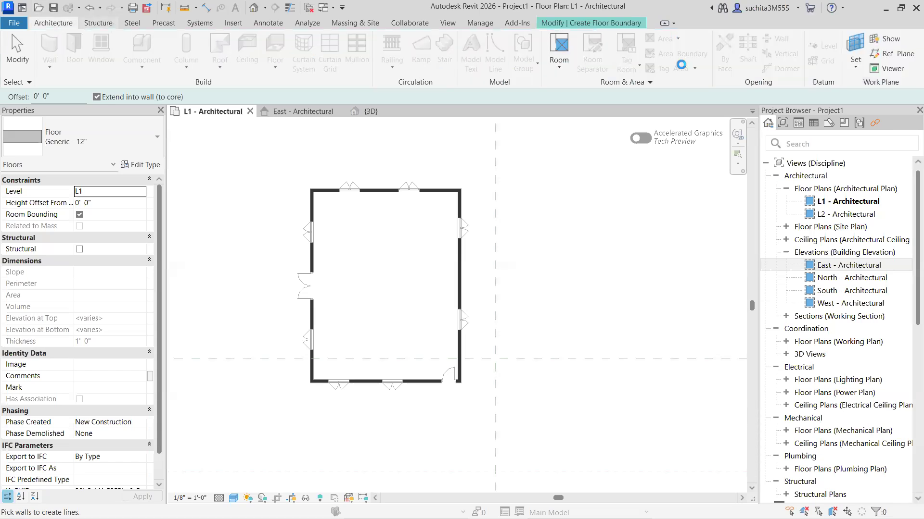
scroll(681, 64, down, 1)
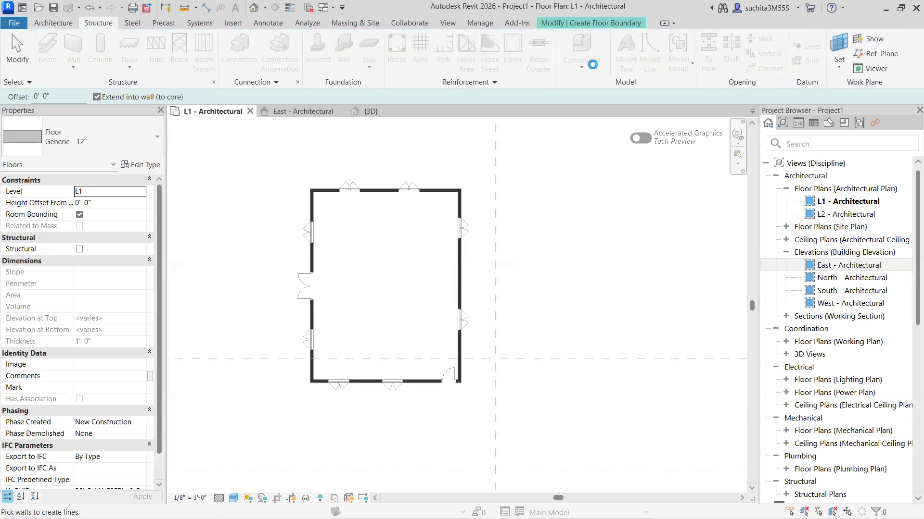
click(65, 23)
click(565, 24)
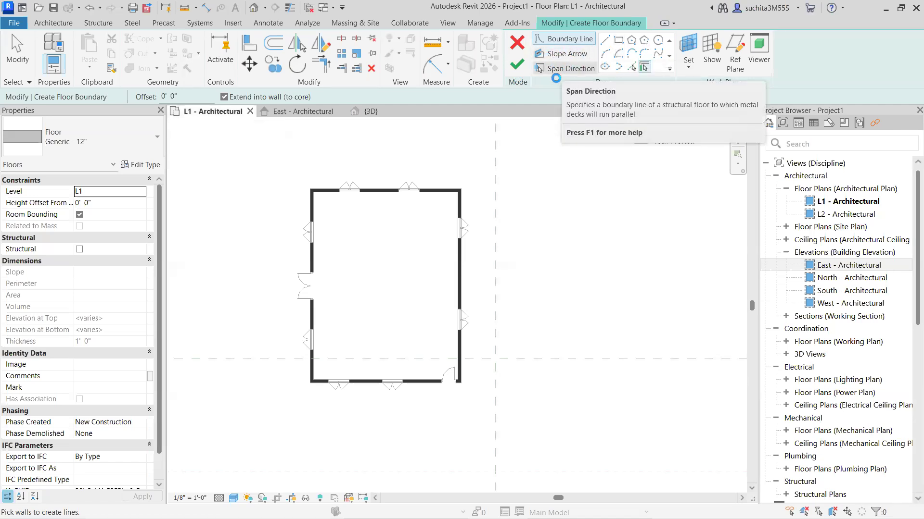
- Choose the Concrete 4" floor type and duplicate it as "Concrete floor 4""
click(108, 145)
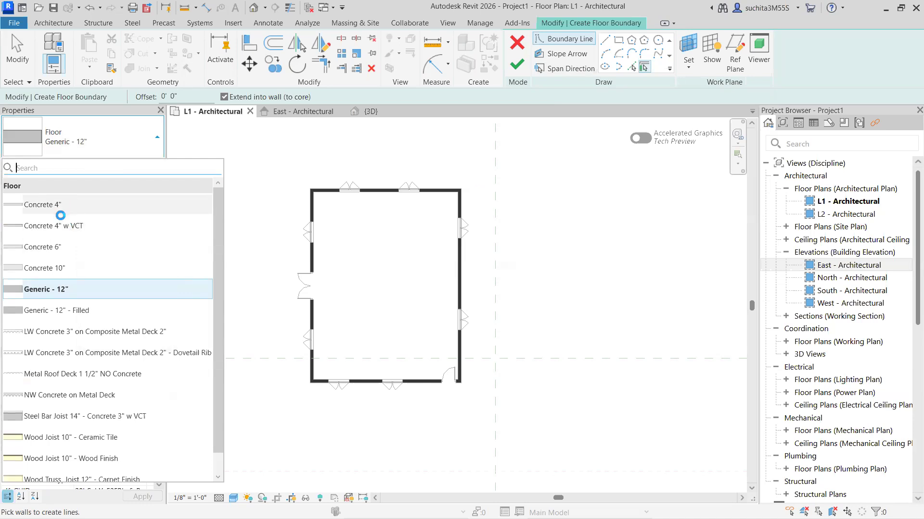
scroll(62, 336, down, 1)
scroll(62, 336, up, 1)
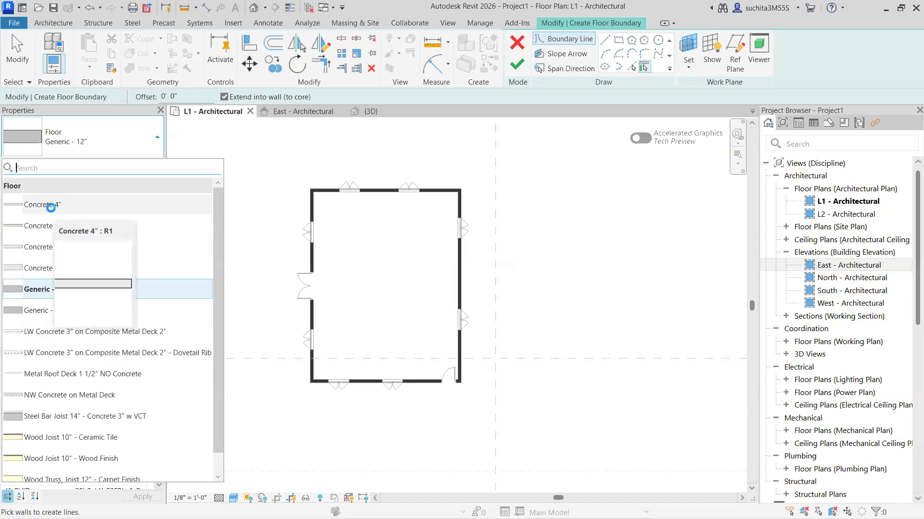
click(51, 206)
click(140, 165)
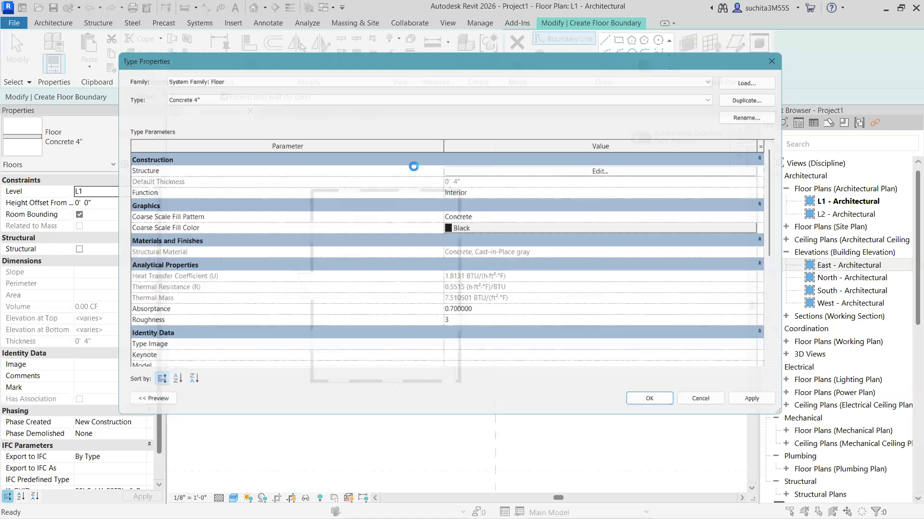
click(750, 96)
click(437, 227)
shift+click(469, 229)
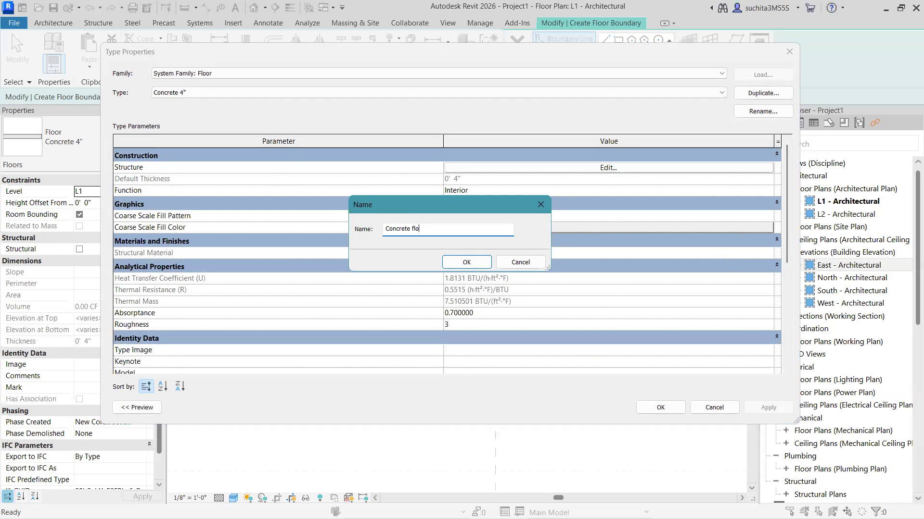
text(floor)
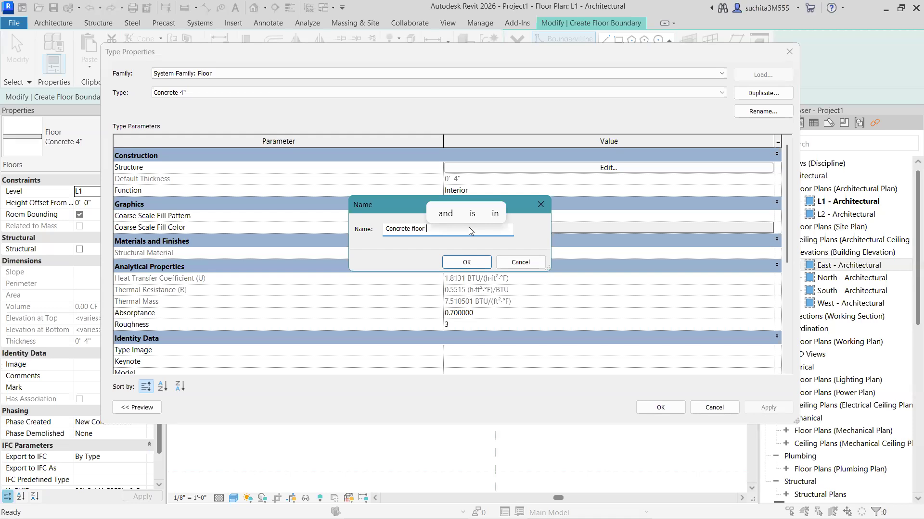
text( 4")
key(Return)
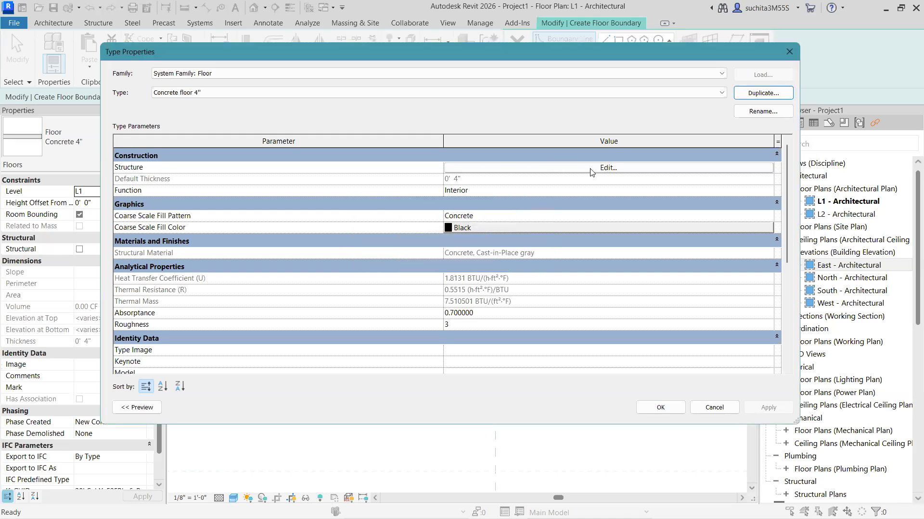
click(211, 92)
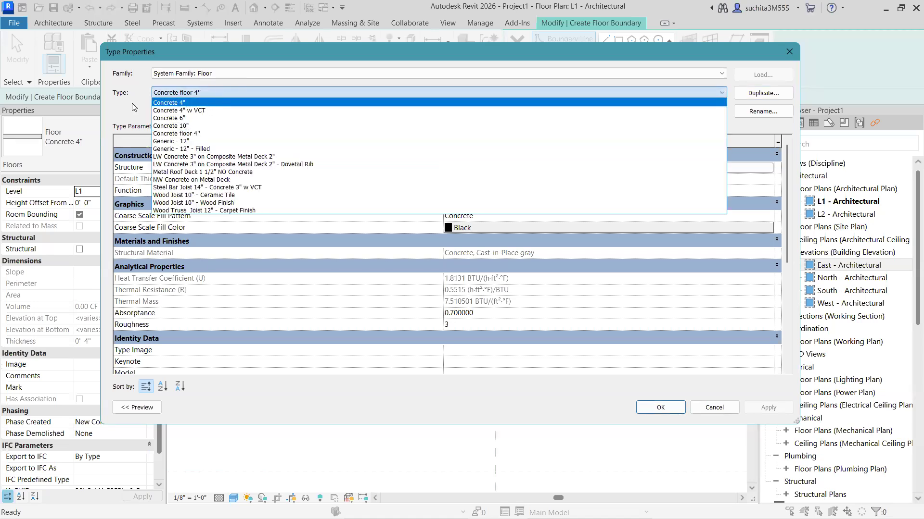
click(132, 103)
click(209, 94)
click(128, 104)
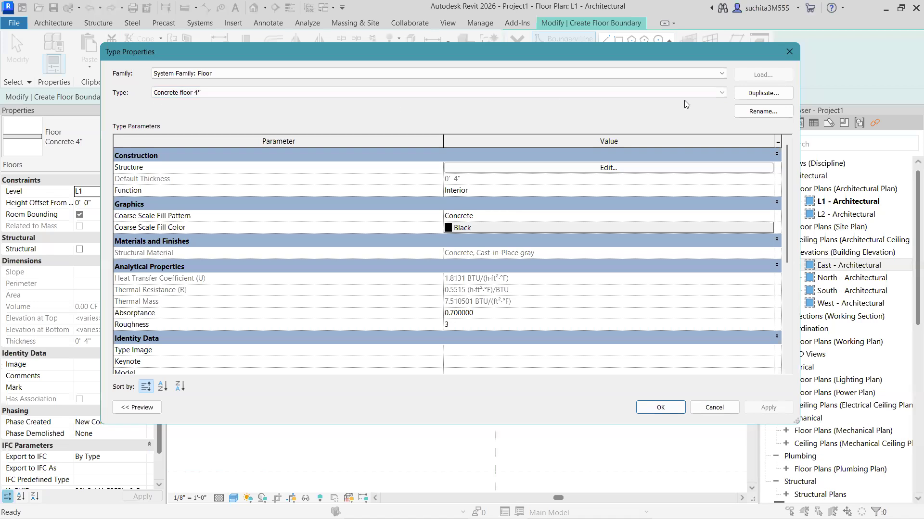
- Rename the duplicated floor type to "Concrete floor 5""
click(754, 119)
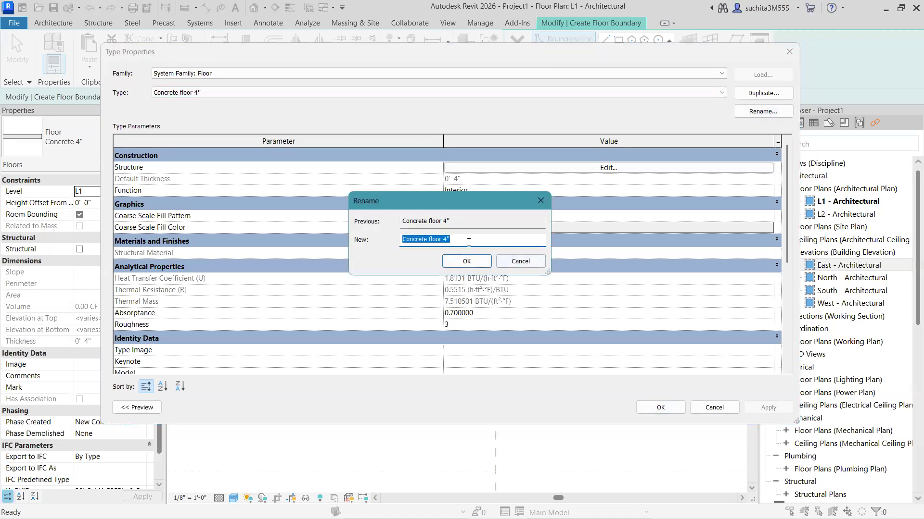
click(469, 242)
text(5)
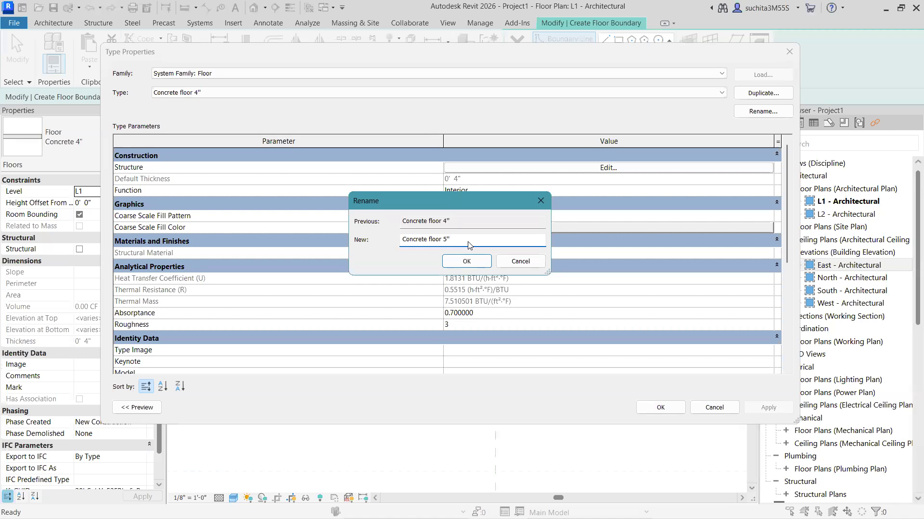
click(466, 261)
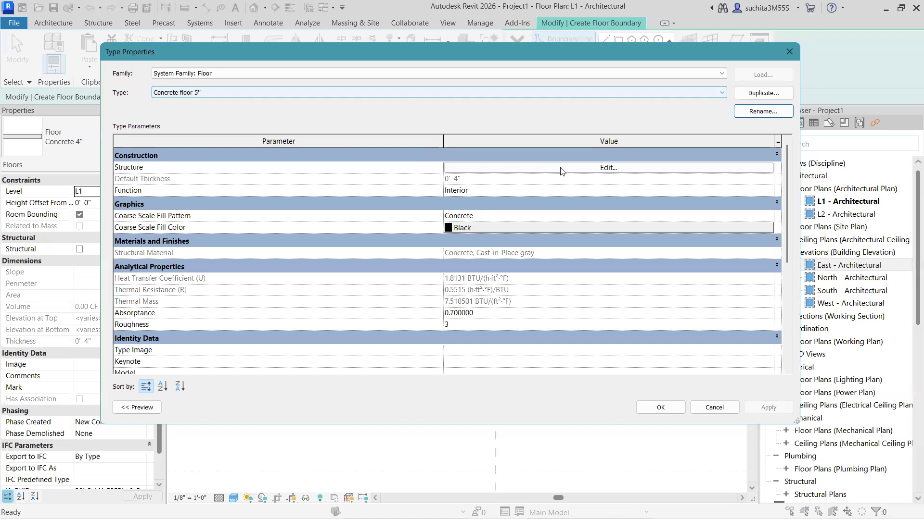
- Set the concrete layer thickness in the floor type's structure to 5" and accept the type properties
click(605, 168)
click(487, 167)
text(5)
key(Tab)
click(647, 378)
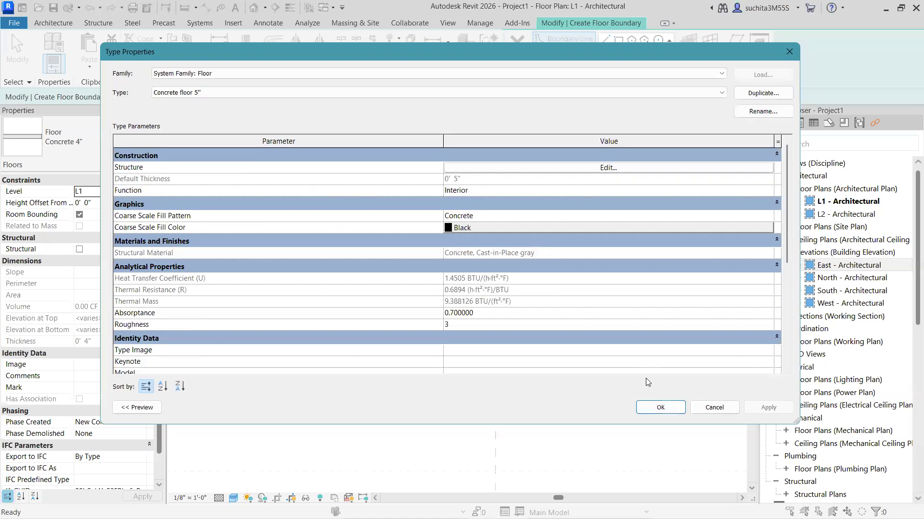
click(660, 408)
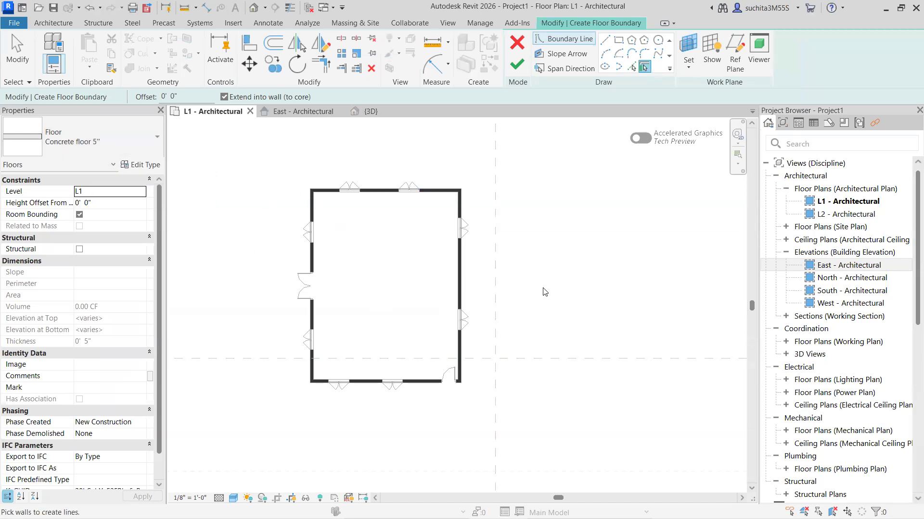
- Draw the floor boundary's north line along the outer wall face, from the northwest corner to the northeast corner
click(605, 45)
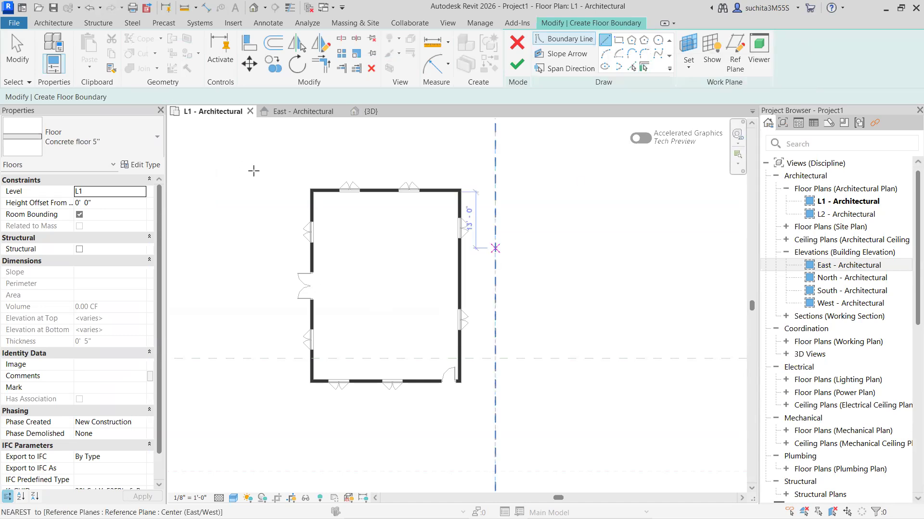
scroll(313, 207, up, 6)
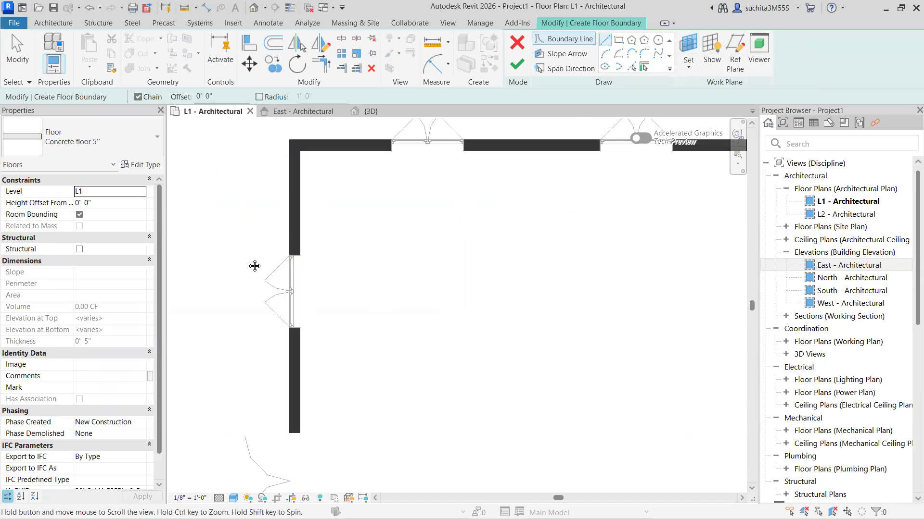
middle_drag(254, 264, 186, 293)
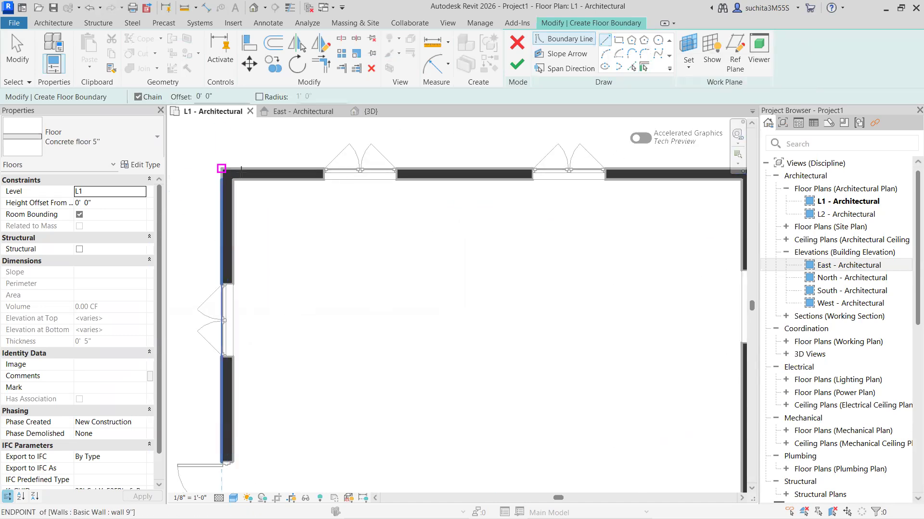
click(222, 169)
scroll(674, 188, down, 4)
scroll(674, 186, up, 1)
middle_drag(687, 174, 478, 174)
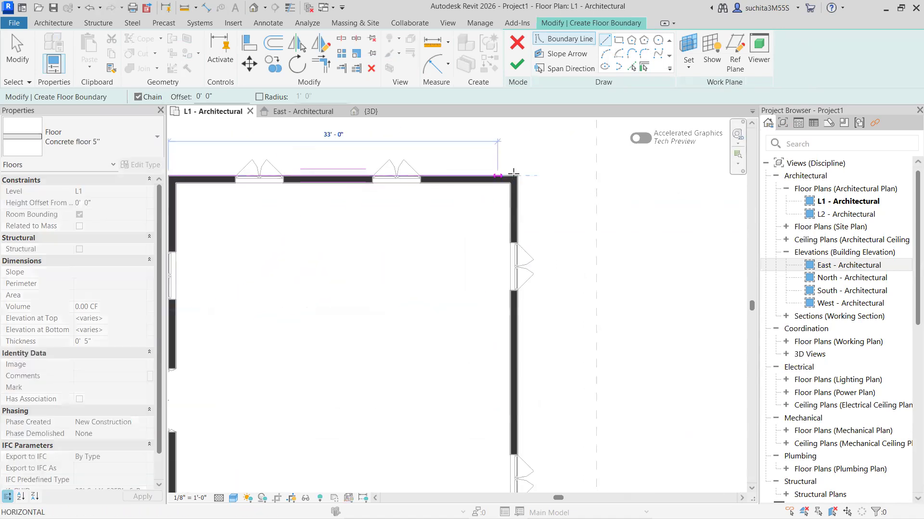
click(484, 270)
scroll(496, 301, down, 3)
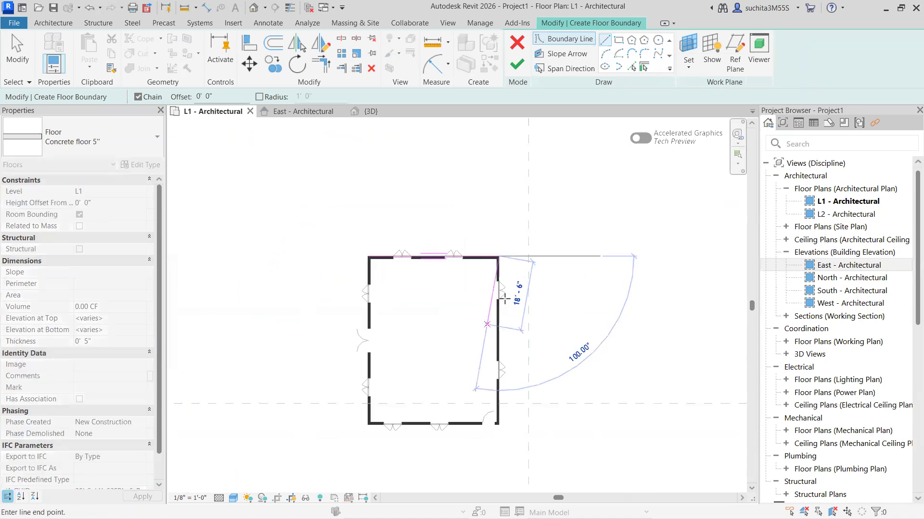
- Continue the floor boundary along the outer faces of the east and south walls to the southwest corner
middle_drag(503, 344, 540, 218)
scroll(559, 308, up, 4)
middle_drag(555, 347, 613, 220)
click(604, 306)
scroll(265, 270, down, 3)
middle_drag(203, 281, 525, 342)
scroll(416, 344, up, 3)
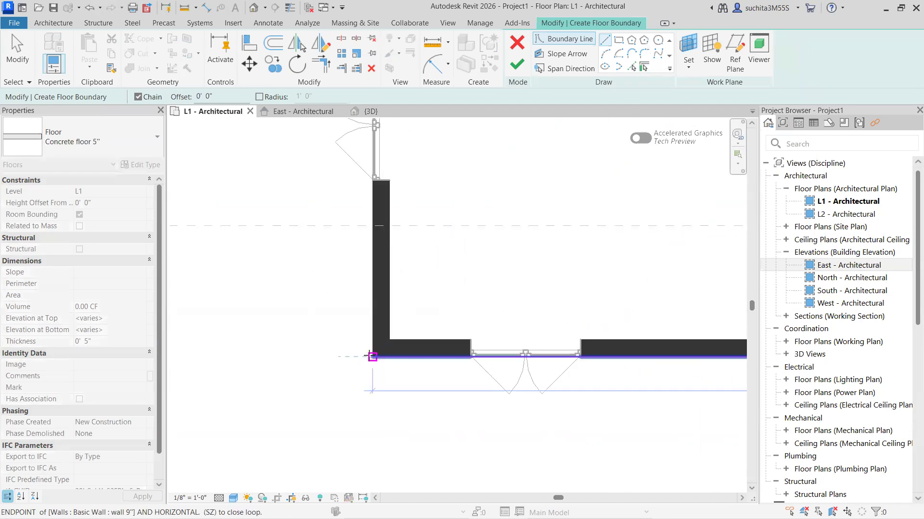
click(372, 357)
- Close the boundary along the west wall's outer face at the northwest corner and finish the floor sketch
scroll(389, 206, down, 2)
middle_drag(388, 205, 365, 283)
scroll(369, 251, up, 5)
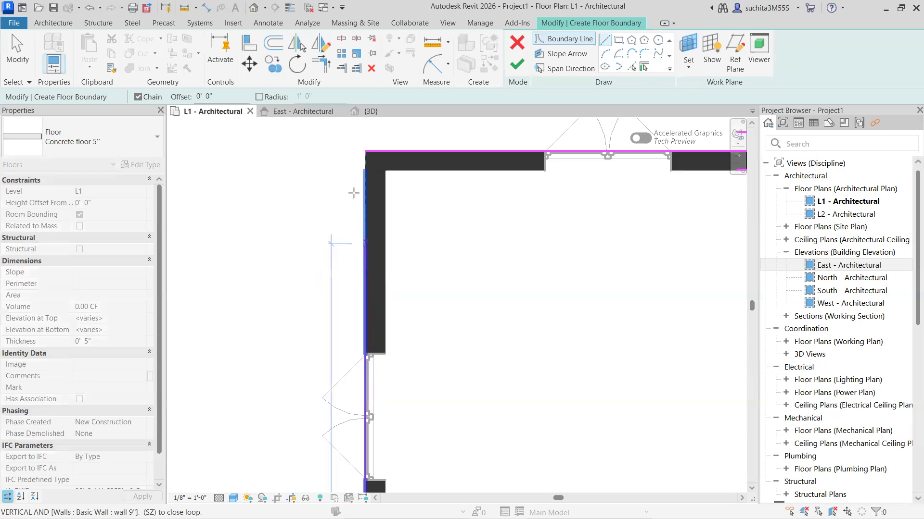
click(365, 151)
scroll(218, 243, down, 6)
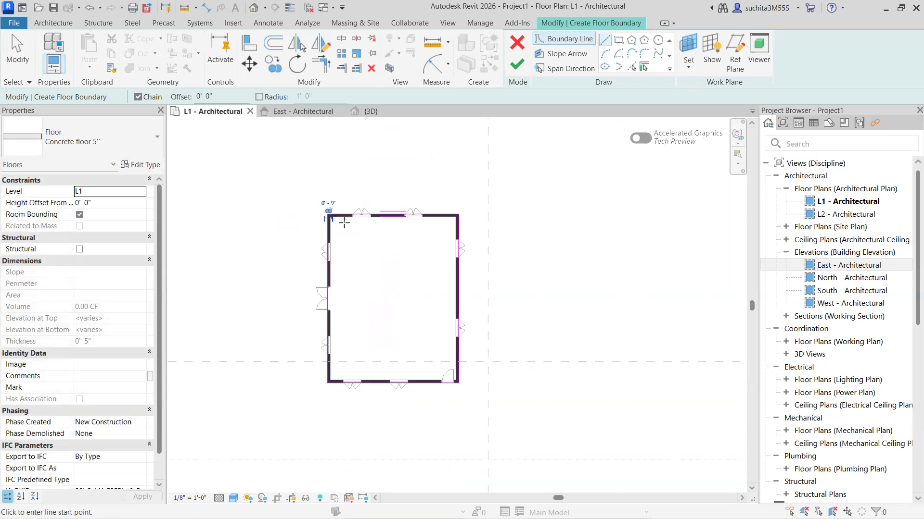
click(517, 68)
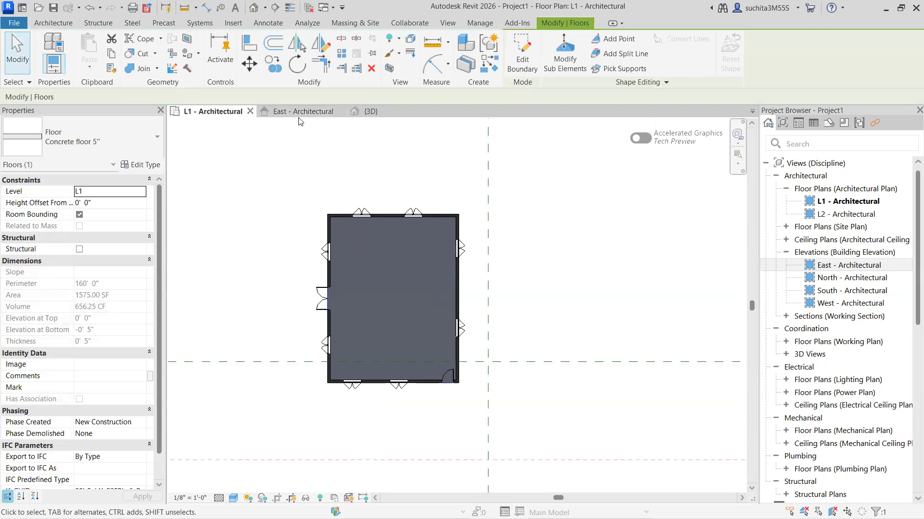
- Examine the new floor slab at the base of the walls in the East - Architectural elevation
click(290, 112)
scroll(521, 384, up, 5)
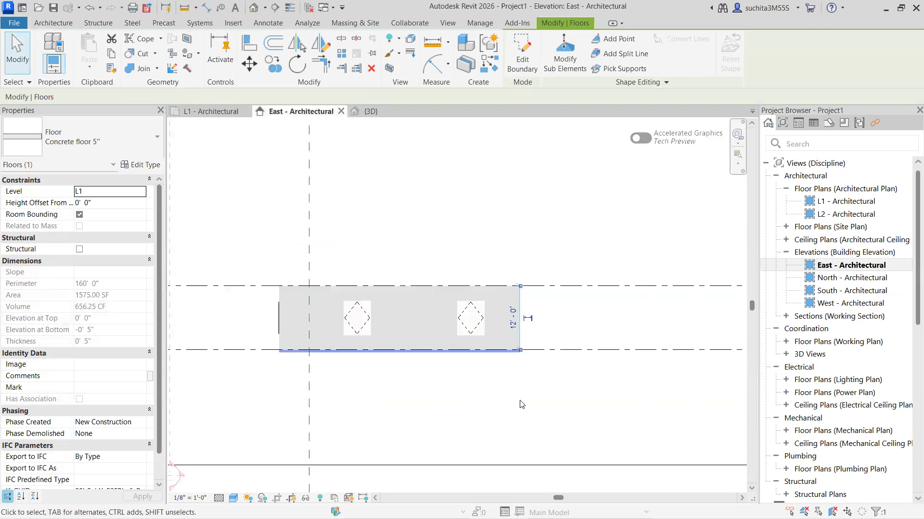
click(538, 367)
scroll(481, 341, up, 5)
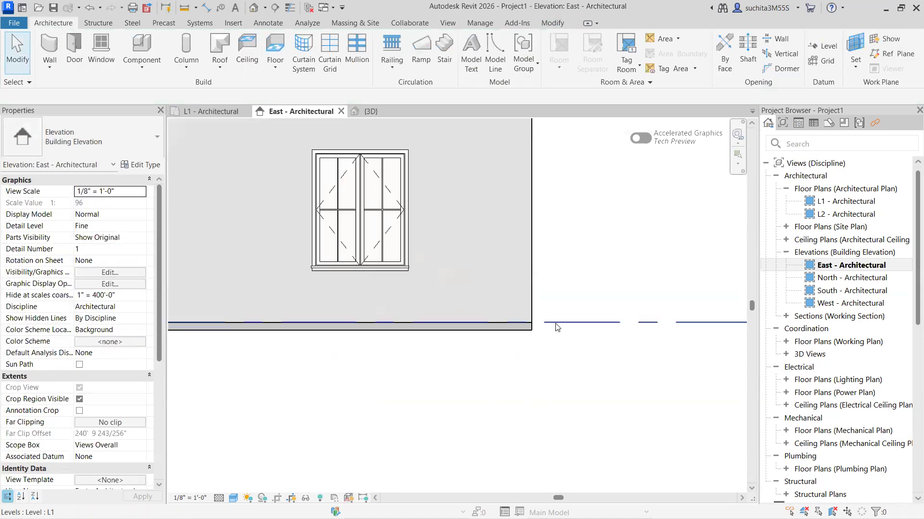
click(456, 332)
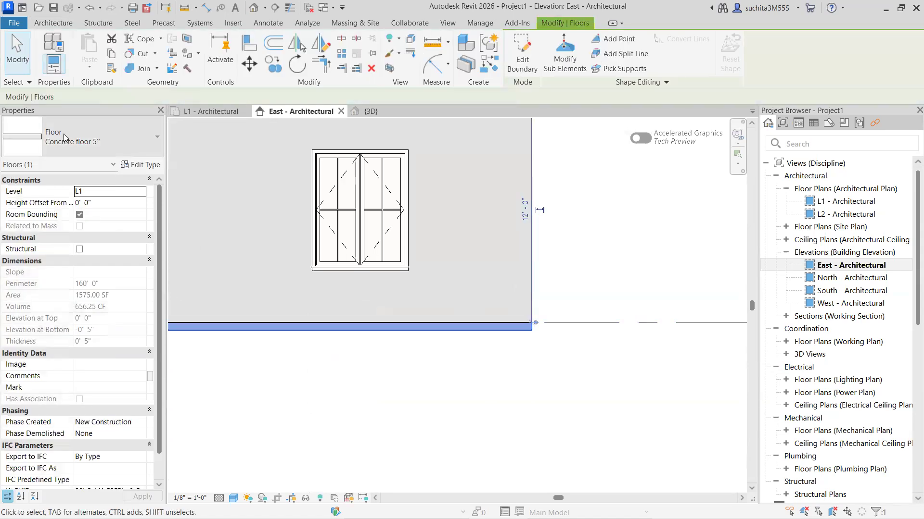
key(Escape)
scroll(267, 257, down, 4)
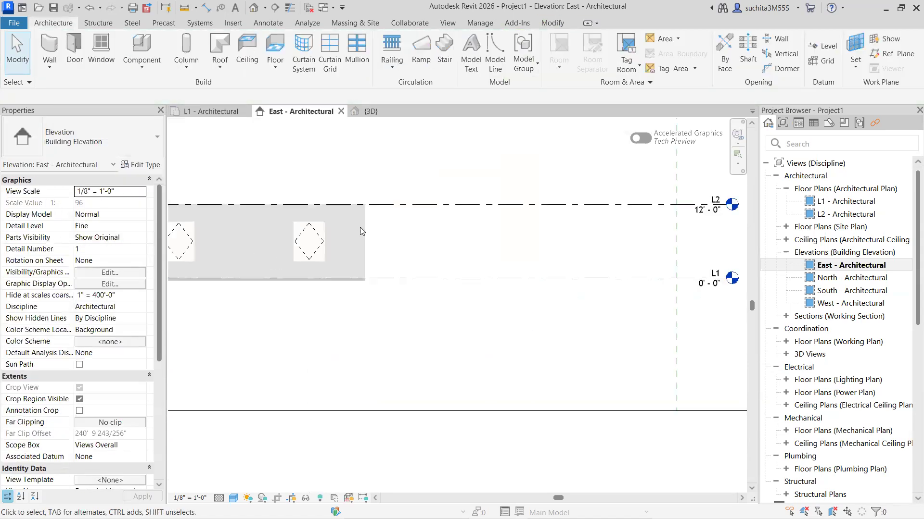
- Inspect the floor surface inside the walls in the default 3D view
click(370, 111)
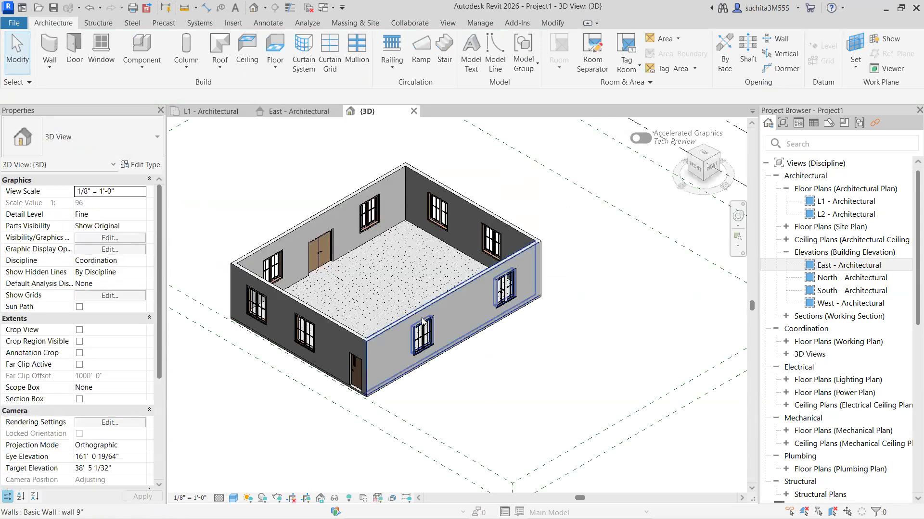
scroll(377, 248, up, 3)
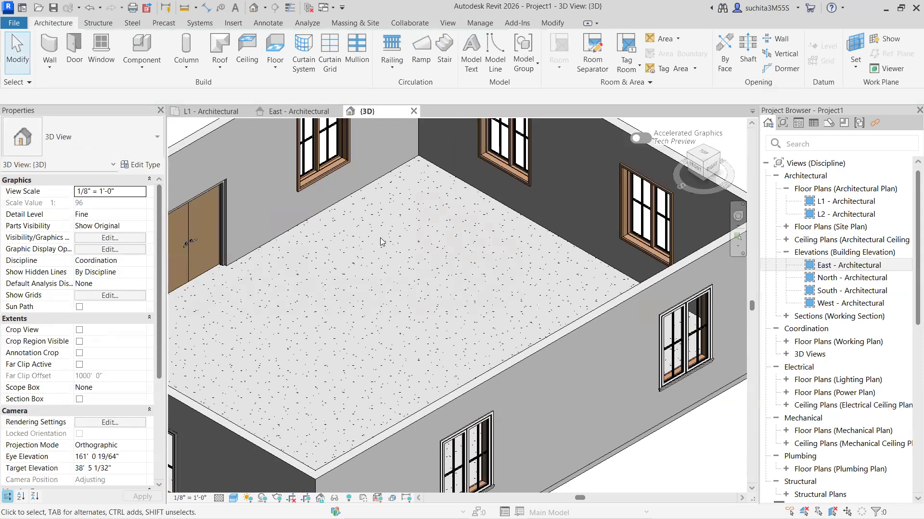
scroll(358, 313, down, 5)
scroll(398, 218, up, 5)
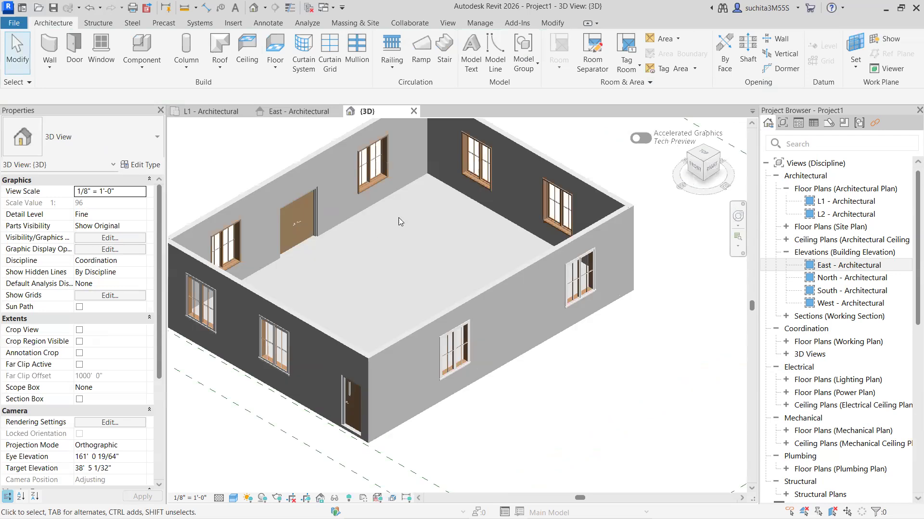
scroll(451, 177, up, 1)
scroll(429, 206, up, 1)
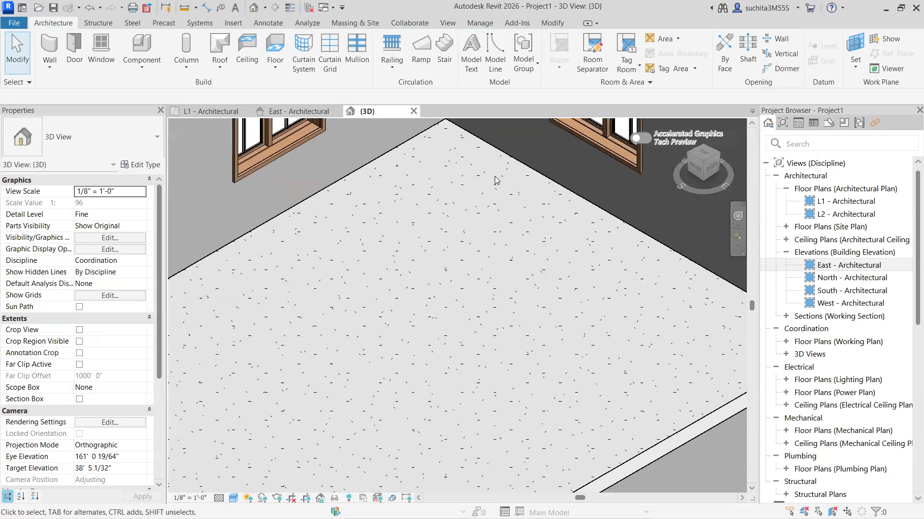
scroll(411, 260, down, 3)
scroll(352, 330, down, 1)
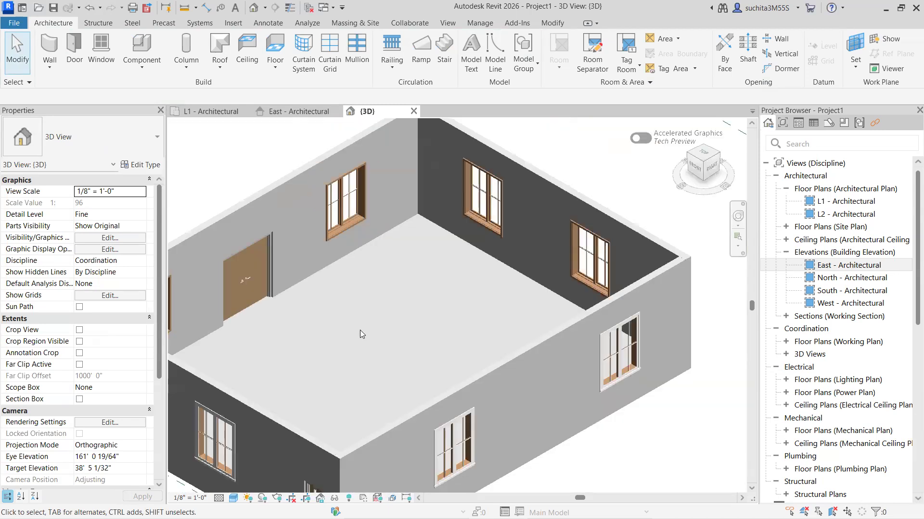
- Set the 3D view to the Realistic visual style and inspect the floor's concrete texture up close
middle_drag(360, 330, 421, 309)
click(233, 497)
click(255, 486)
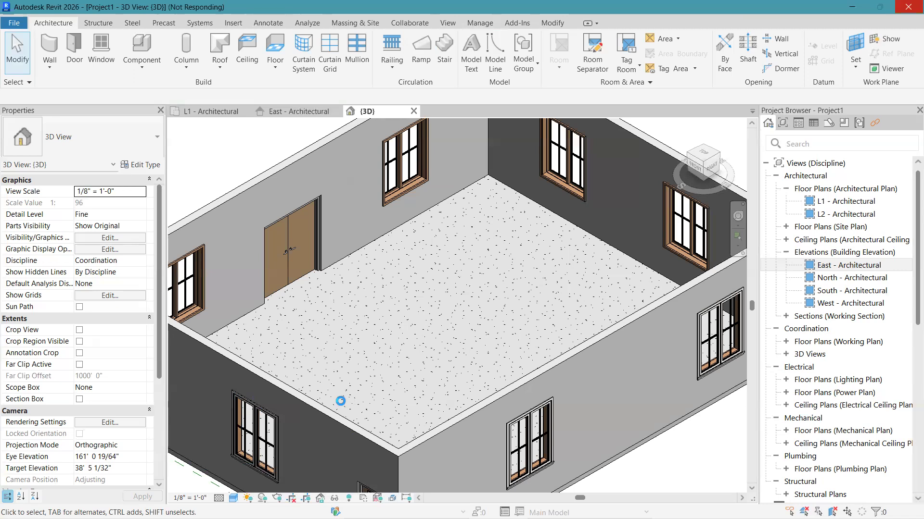
scroll(387, 371, up, 5)
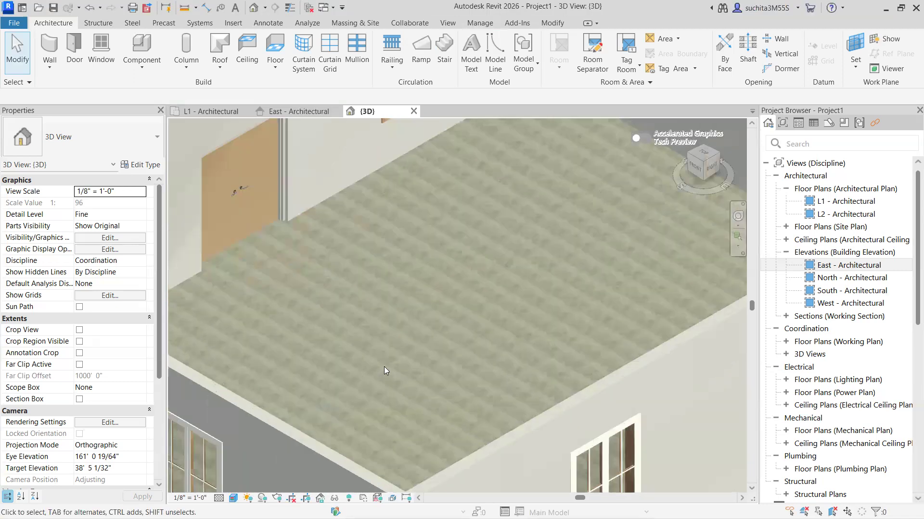
scroll(358, 361, up, 4)
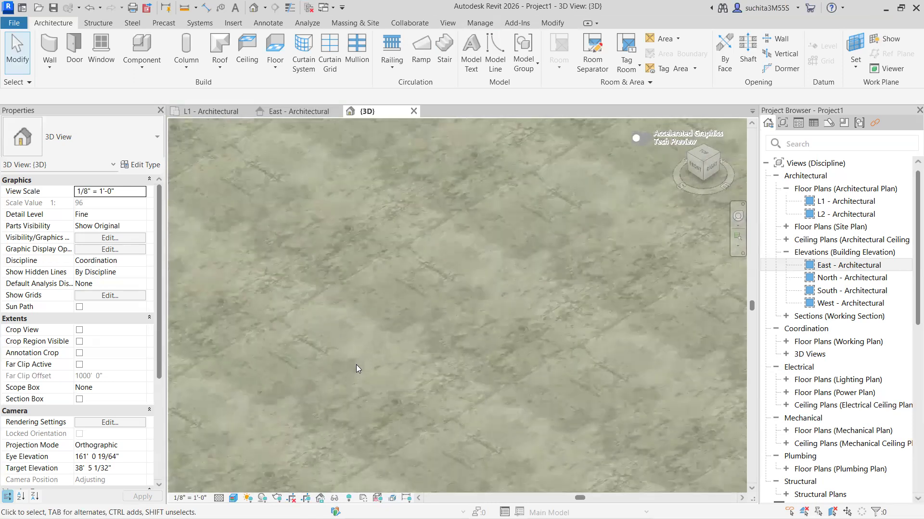
scroll(355, 365, up, 2)
scroll(353, 361, down, 6)
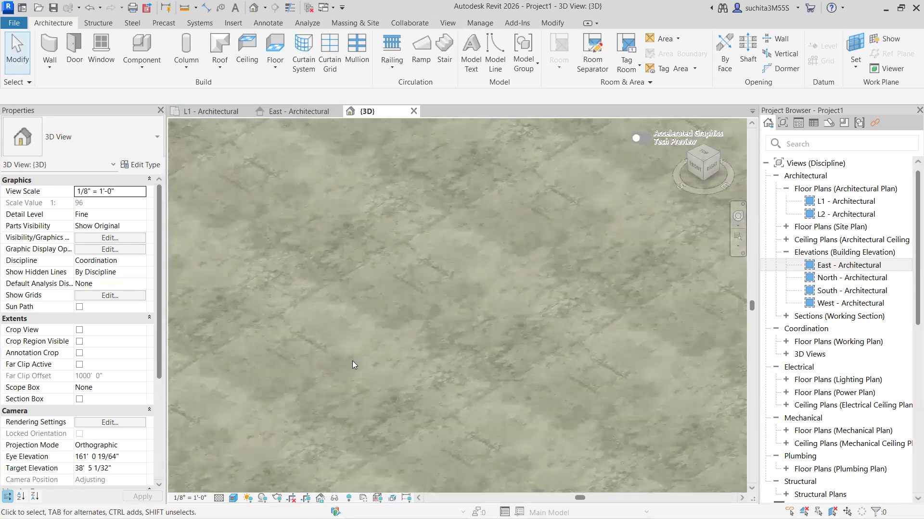
- Switch the 3D view to the Hidden Line visual style
scroll(357, 351, down, 5)
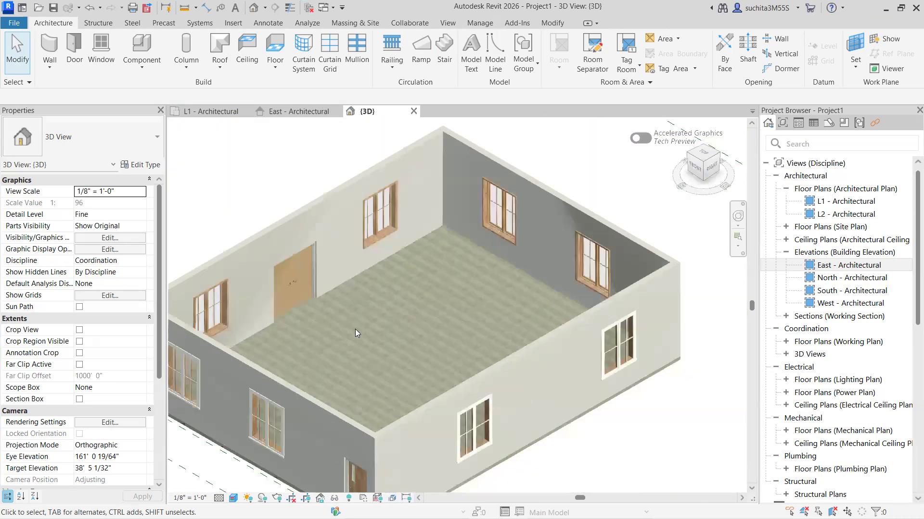
click(234, 498)
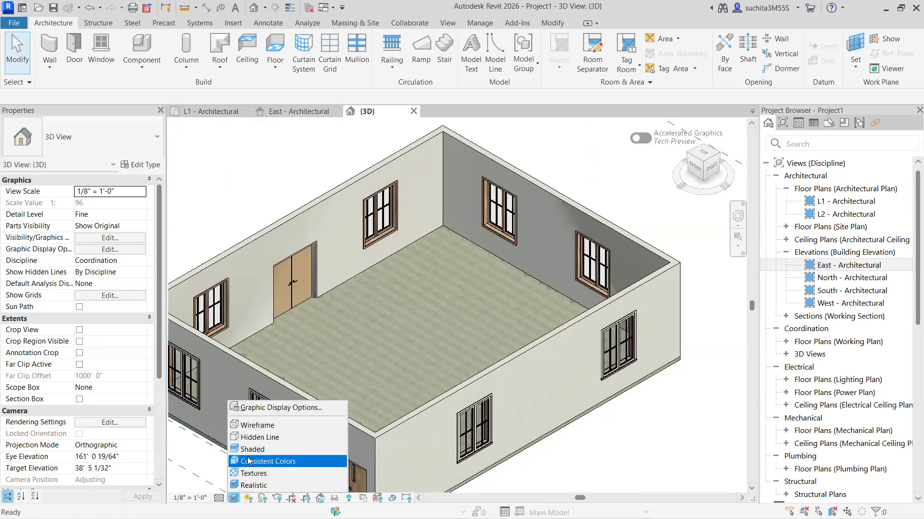
click(255, 436)
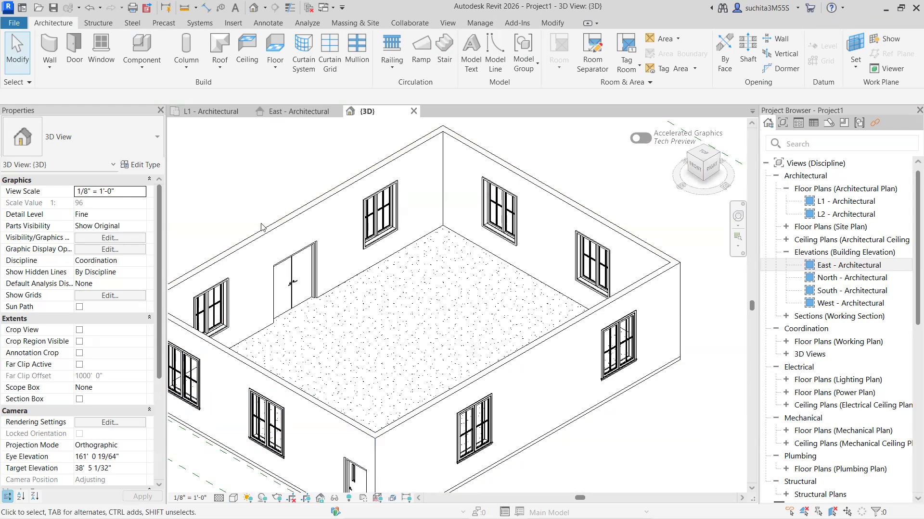
scroll(327, 382, down, 3)
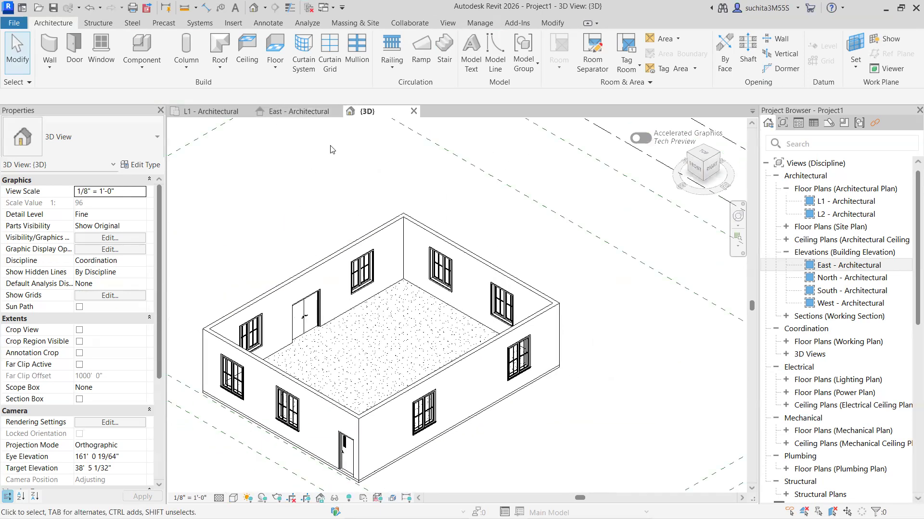
- Choose Wood Planks as the material of the structure layer in the floor slab's type, Concrete floor 5"
scroll(383, 456, up, 5)
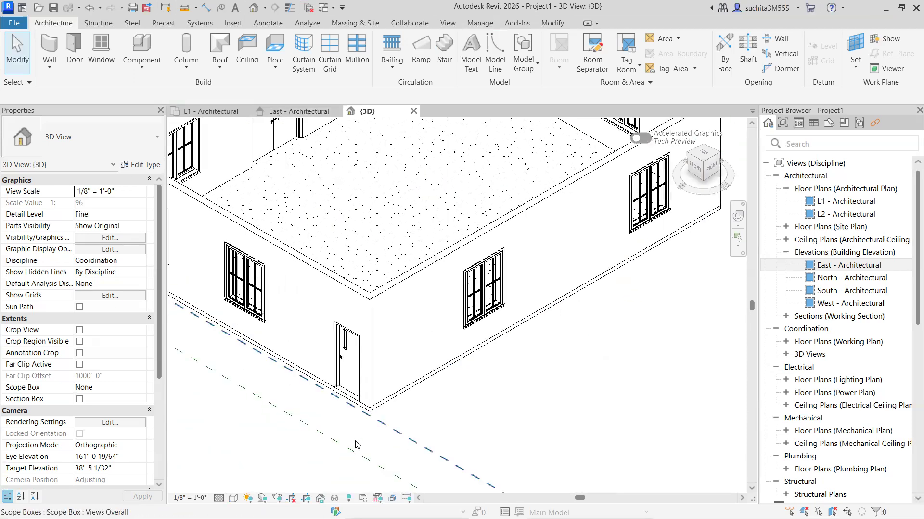
click(390, 387)
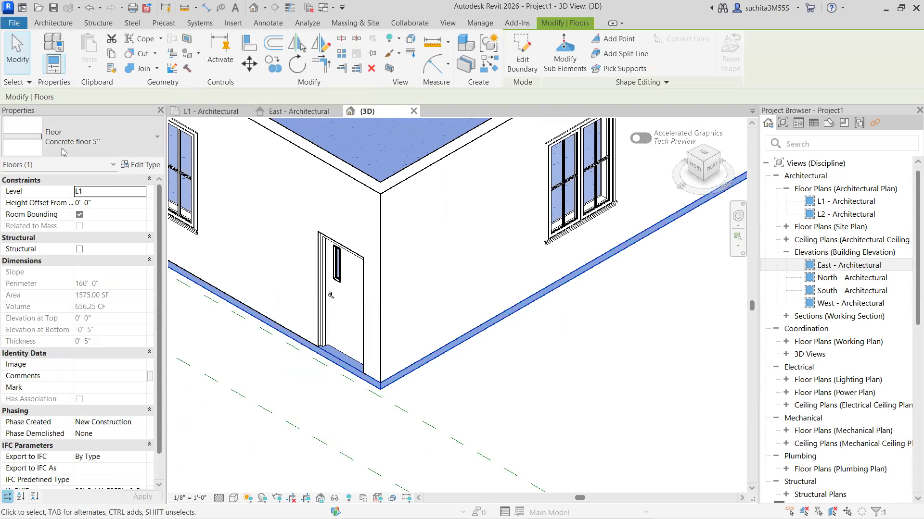
click(151, 166)
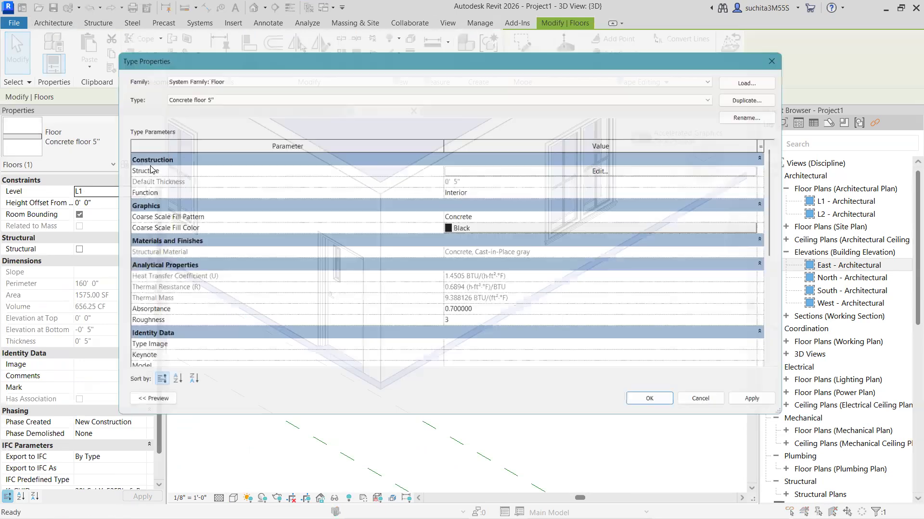
click(620, 167)
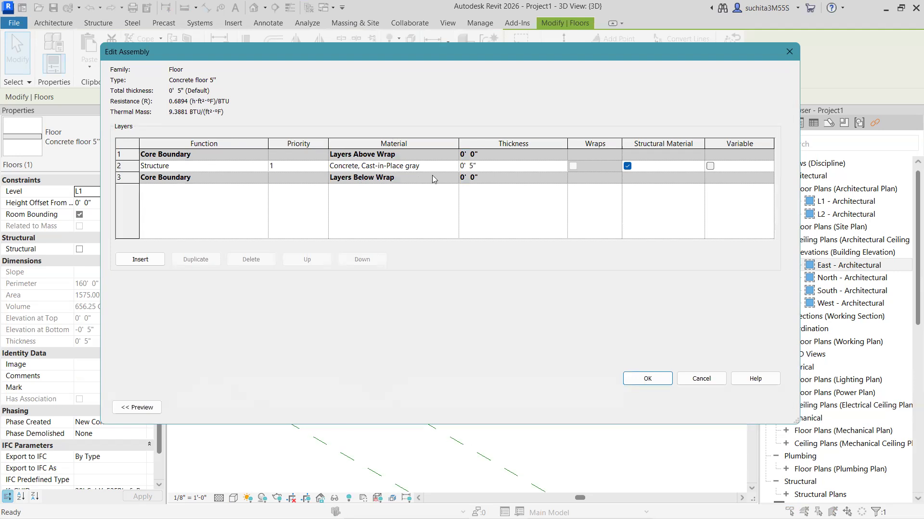
click(455, 168)
click(453, 165)
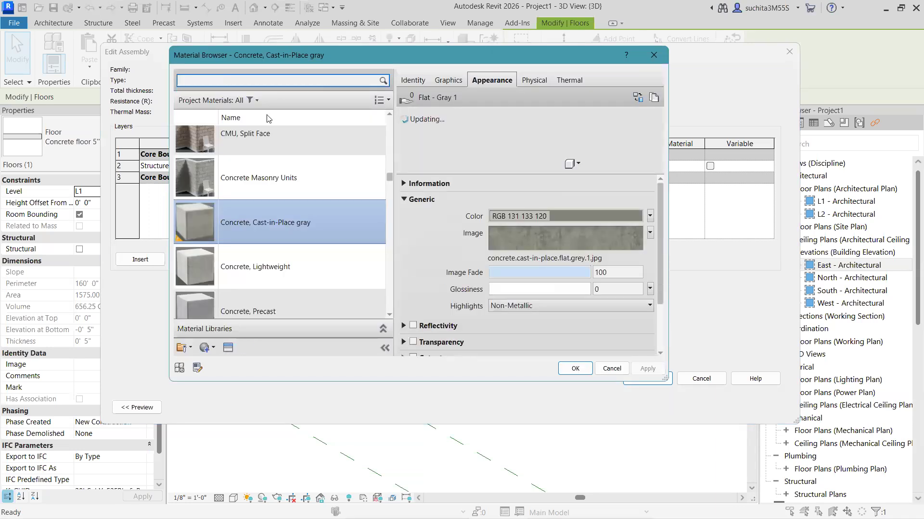
drag(414, 56, 402, 63)
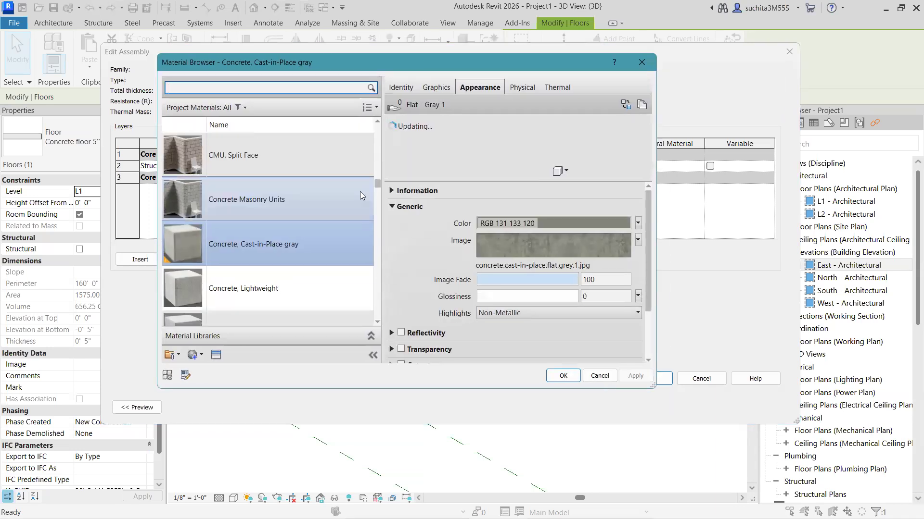
drag(377, 184, 367, 331)
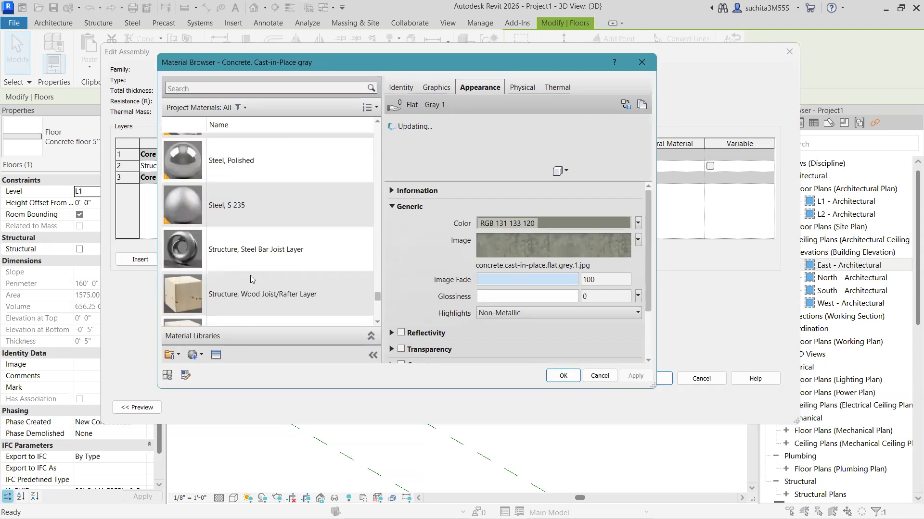
scroll(250, 279, down, 5)
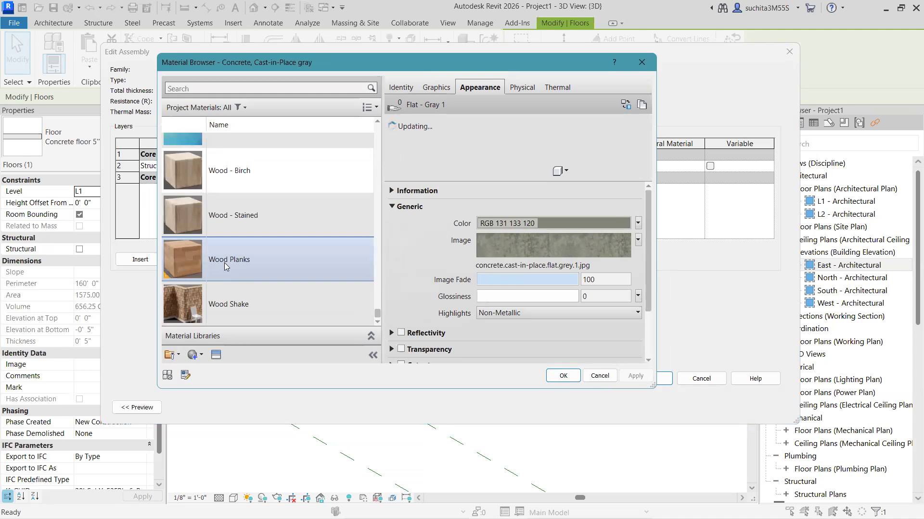
click(228, 265)
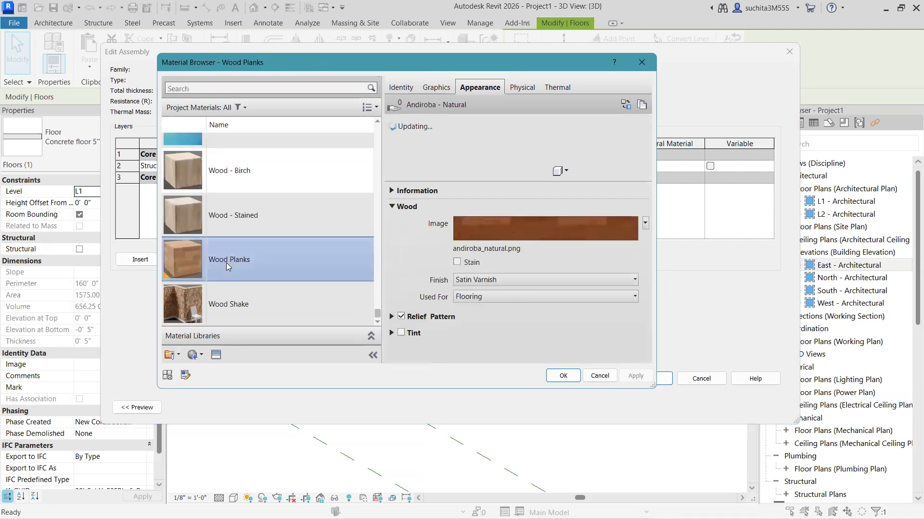
- Set the sample size of the Wood Planks appearance image to 15'-0" wide by 15'-0" high and finish the texture edit
click(512, 229)
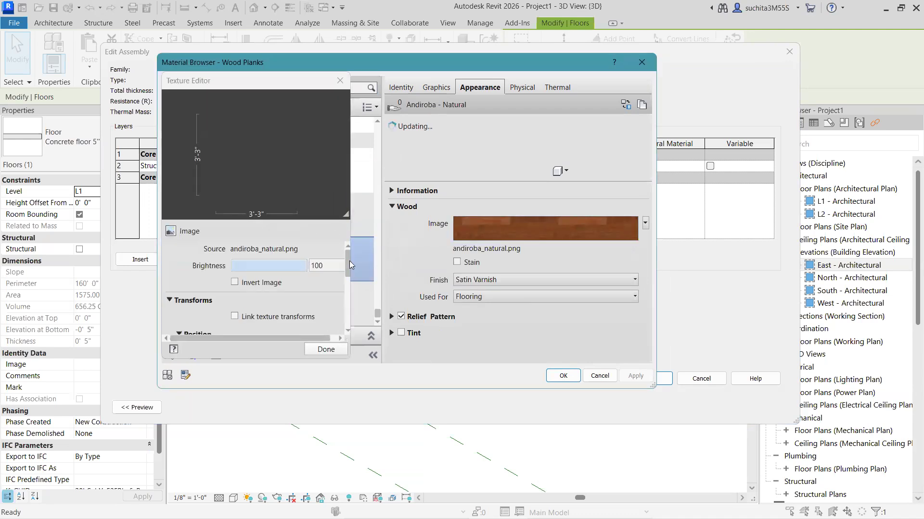
drag(349, 270, 350, 309)
double_click(253, 288)
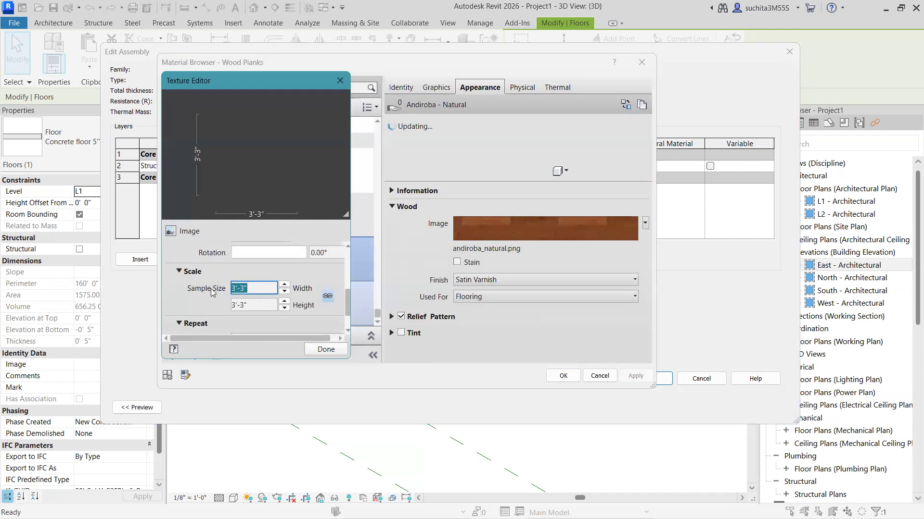
text(1)
key(Return)
text(1)
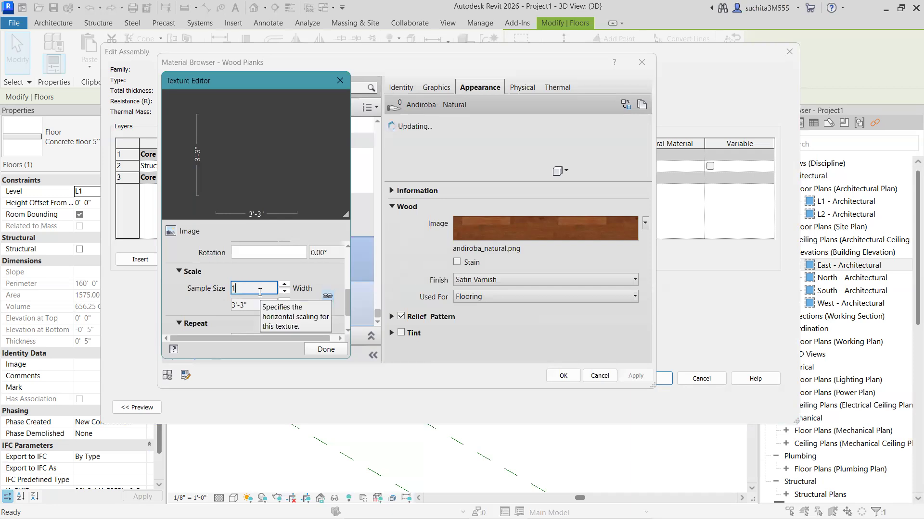
key(Return)
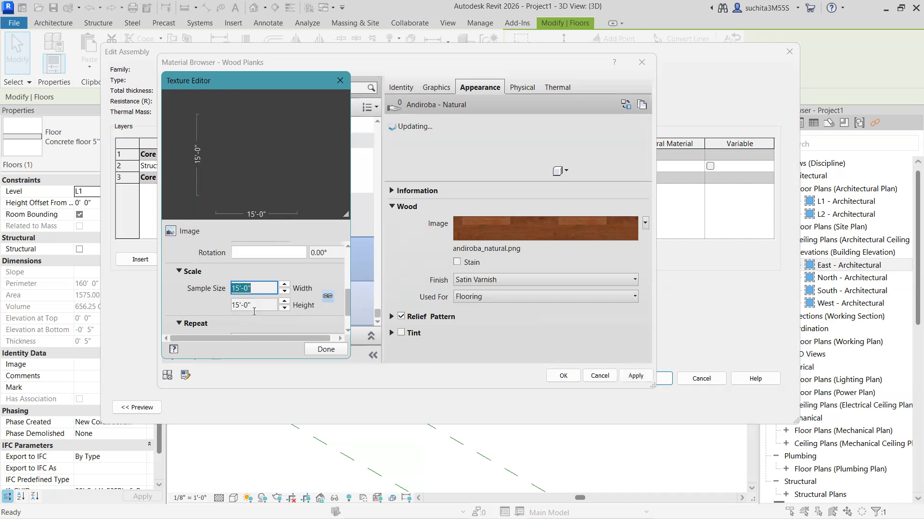
click(261, 309)
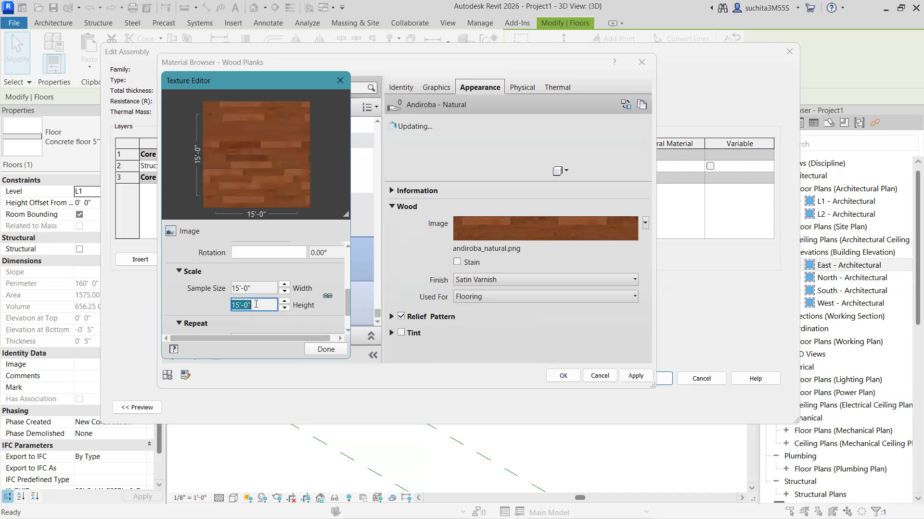
text(20)
click(323, 349)
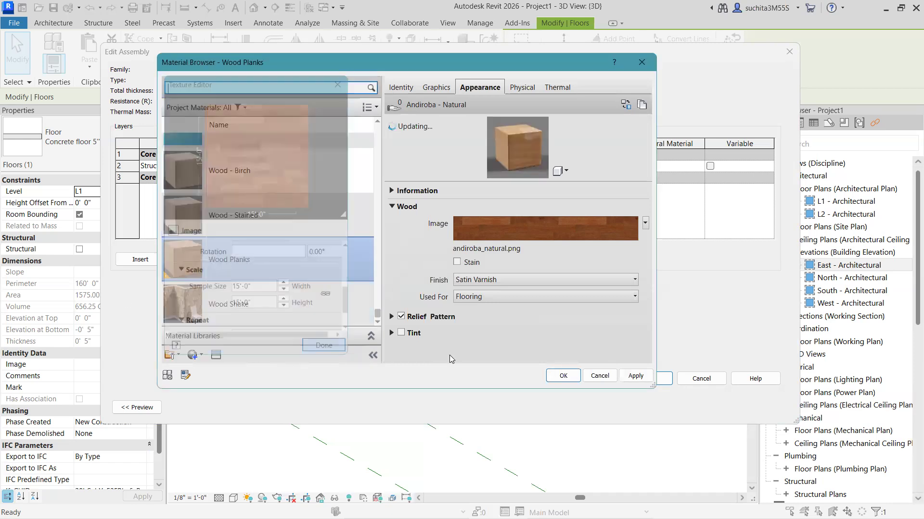
- Accept the Wood Planks material, the floor assembly and the type properties, and deselect the floor
click(564, 378)
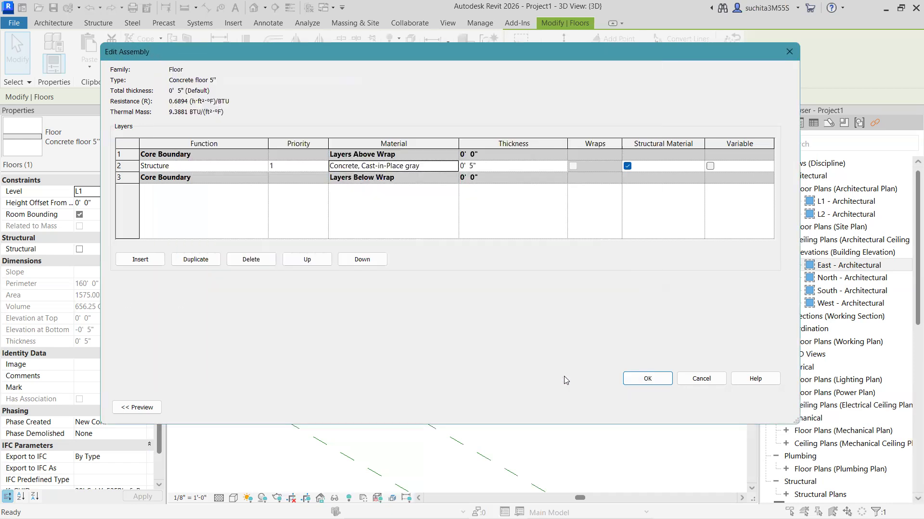
click(646, 378)
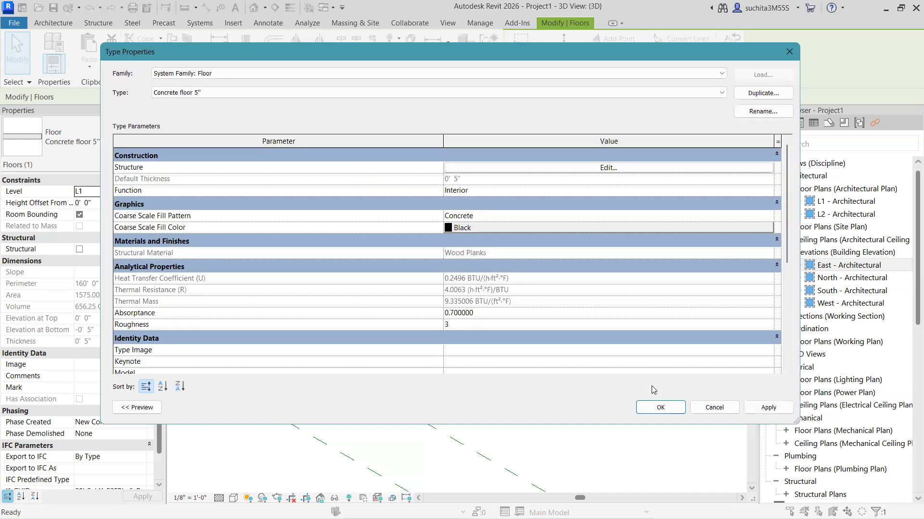
click(658, 406)
scroll(429, 362, down, 4)
click(433, 371)
- Set the 3D view to the Realistic visual style to display the floor's wood material
scroll(433, 241, up, 2)
middle_drag(392, 267, 377, 290)
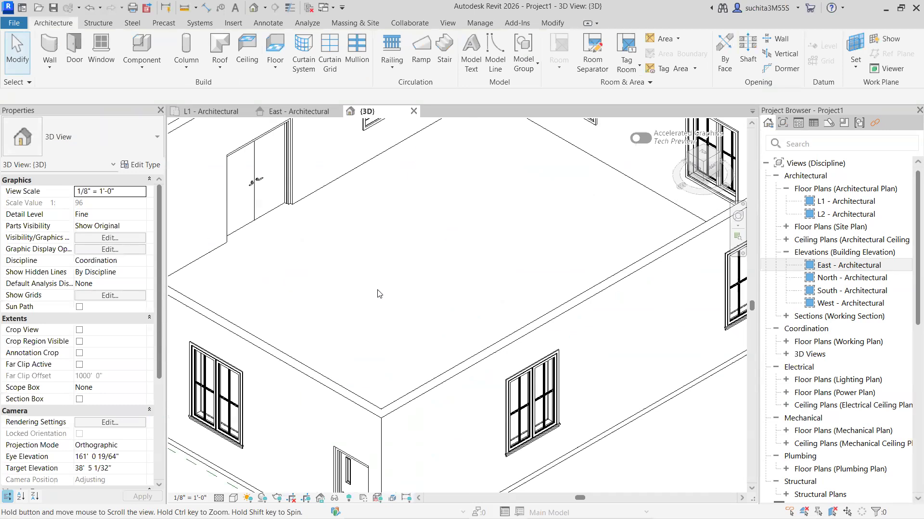
scroll(378, 294, down, 2)
click(218, 498)
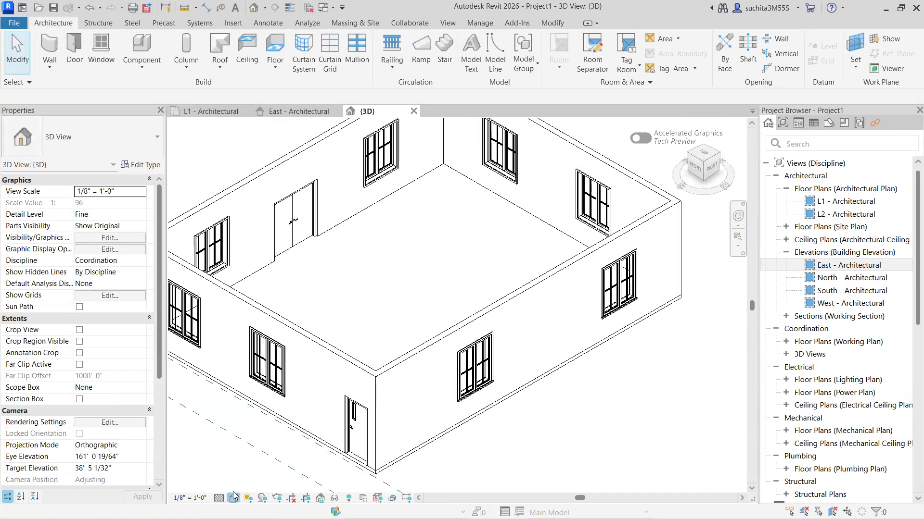
click(234, 498)
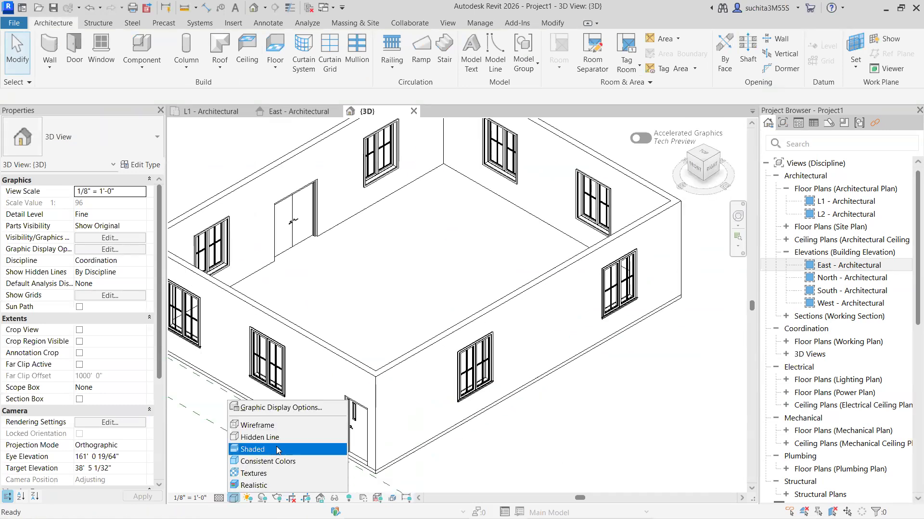
click(255, 485)
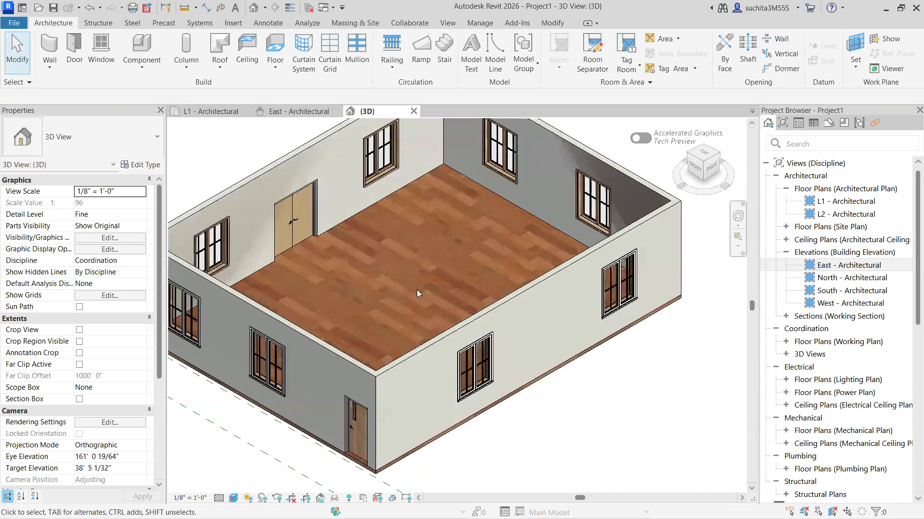
- Inspect the wood plank texture of the floor up close and across the whole building
scroll(417, 290, up, 5)
scroll(425, 309, down, 2)
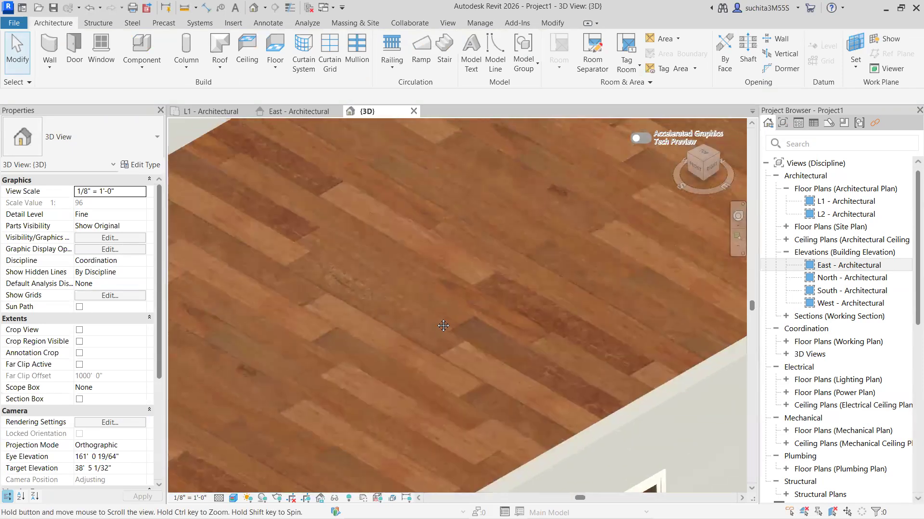
scroll(385, 334, down, 5)
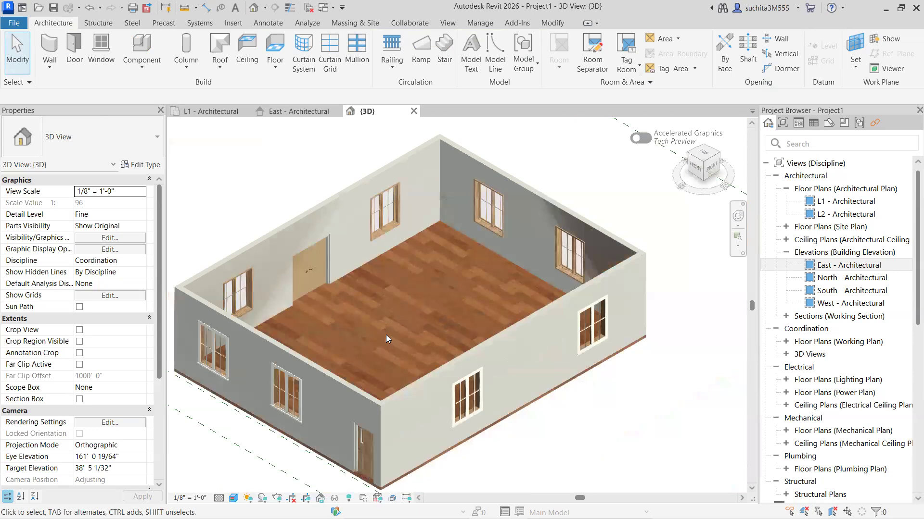
scroll(432, 295, up, 2)
scroll(430, 230, down, 2)
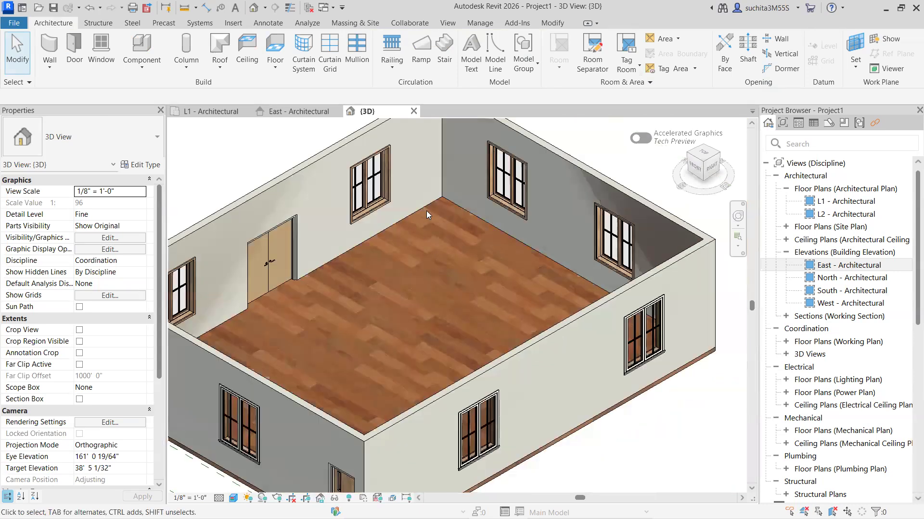
scroll(407, 228, up, 2)
scroll(381, 247, down, 2)
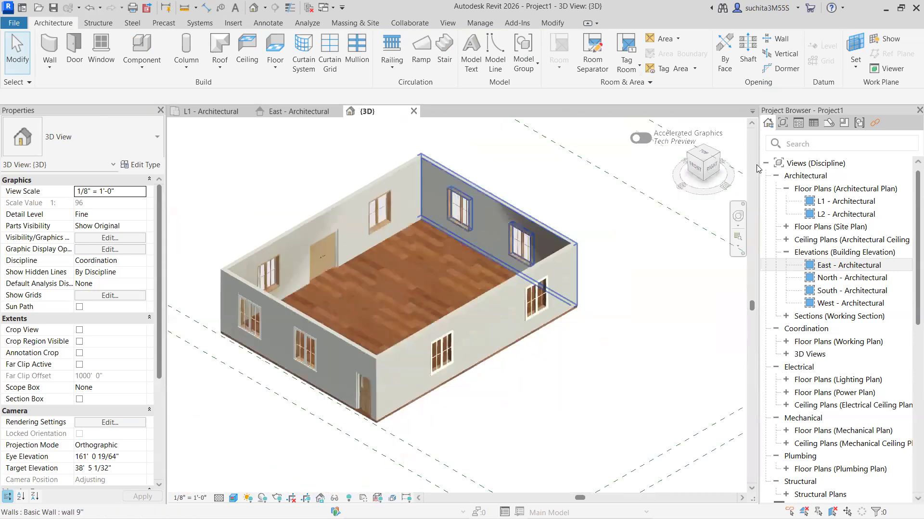
click(711, 169)
shift+middle_drag(598, 156, 411, 281)
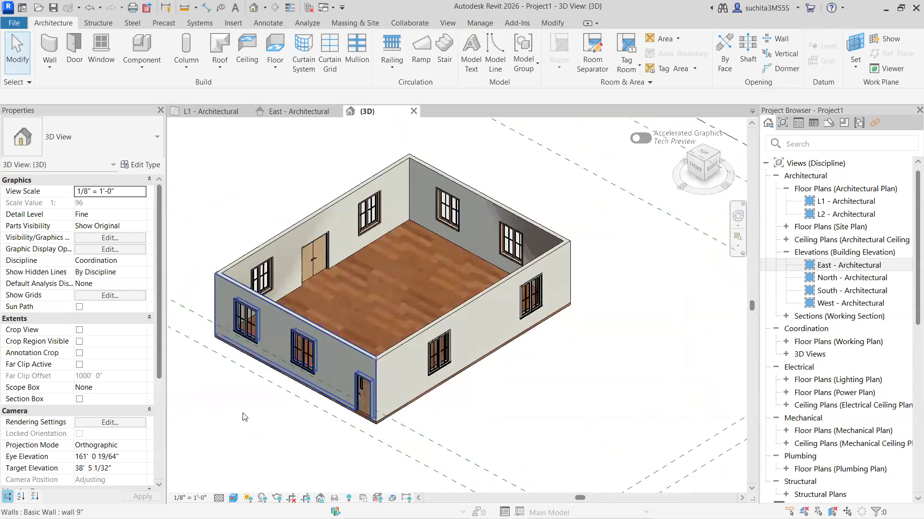
- Switch the 3D view to the Shaded visual style and examine the floor and walls
click(233, 498)
click(258, 449)
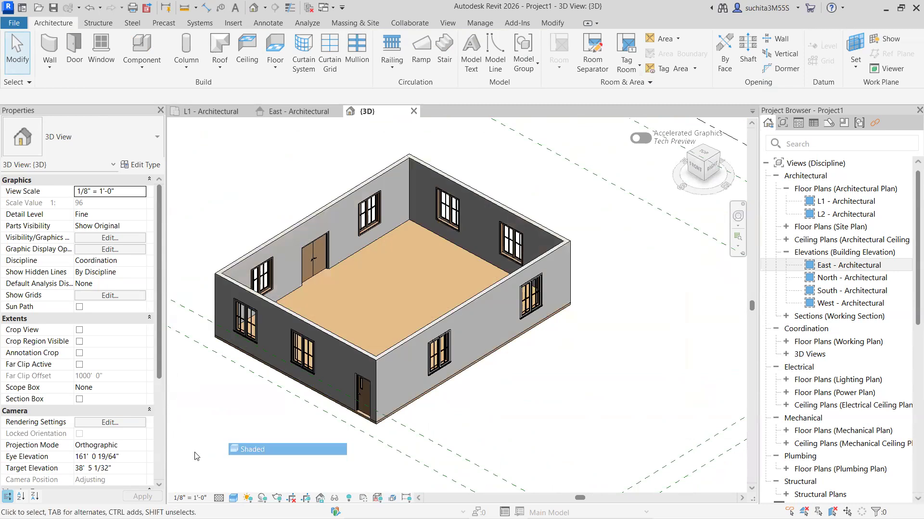
scroll(327, 271, up, 5)
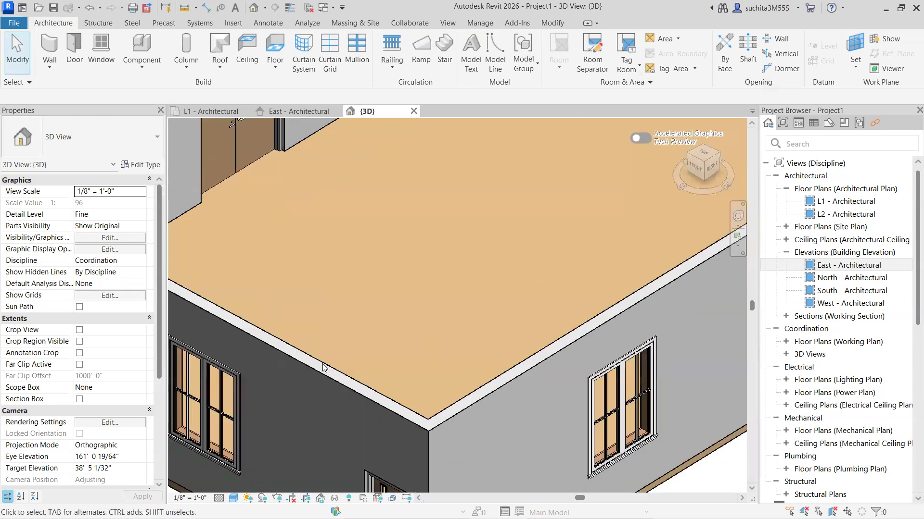
scroll(327, 275, up, 4)
scroll(325, 305, down, 3)
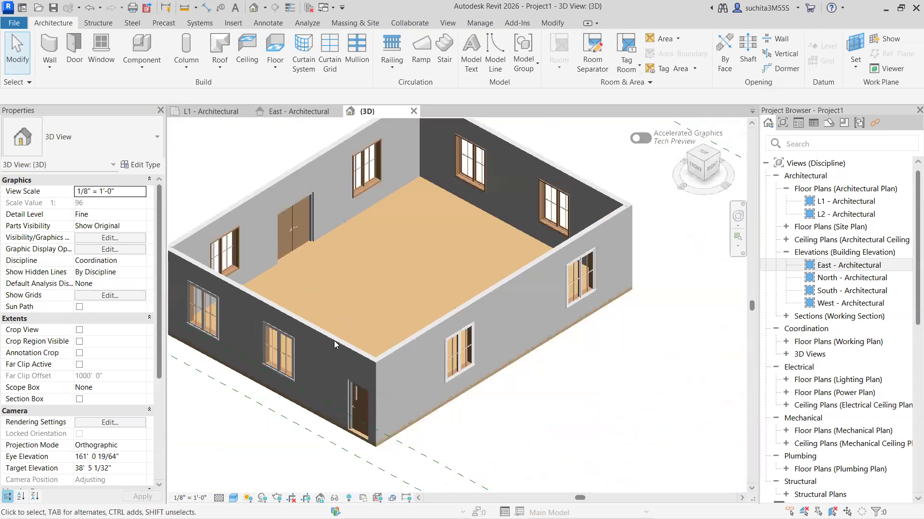
- Set the 3D view to the Textures visual style
click(238, 499)
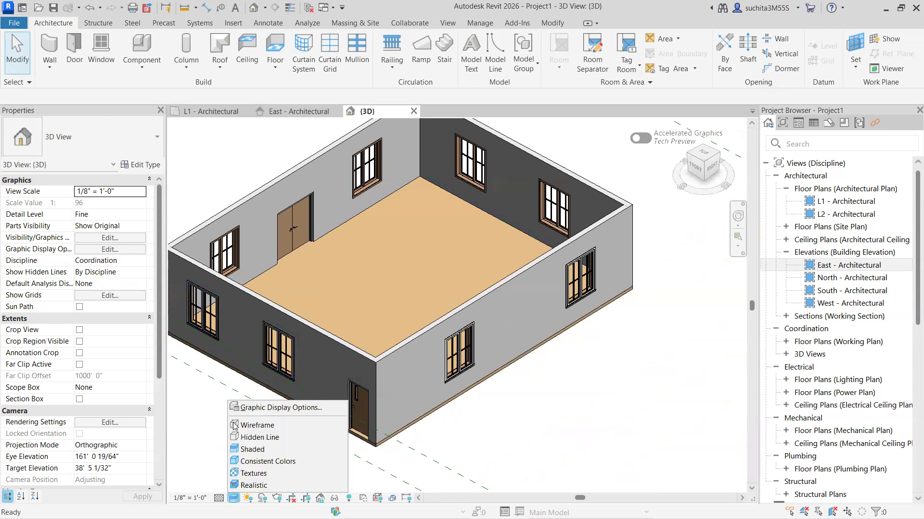
click(253, 473)
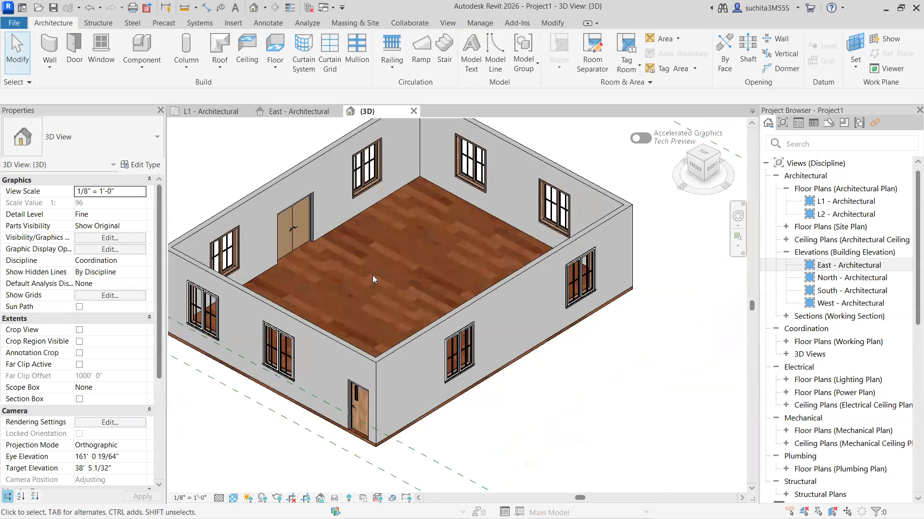
- Set the 3D view to the Realistic visual style and look over the wood plank floor
scroll(372, 277, up, 3)
scroll(319, 357, down, 3)
click(234, 499)
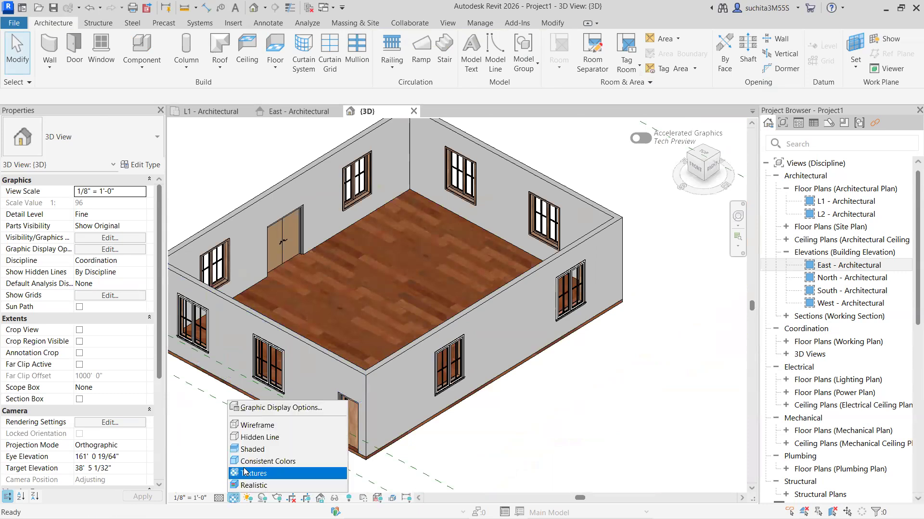
click(253, 485)
scroll(354, 299, up, 2)
scroll(299, 396, down, 1)
- Switch the 3D view to the Hidden Line visual style, and then set it to Shaded
click(233, 498)
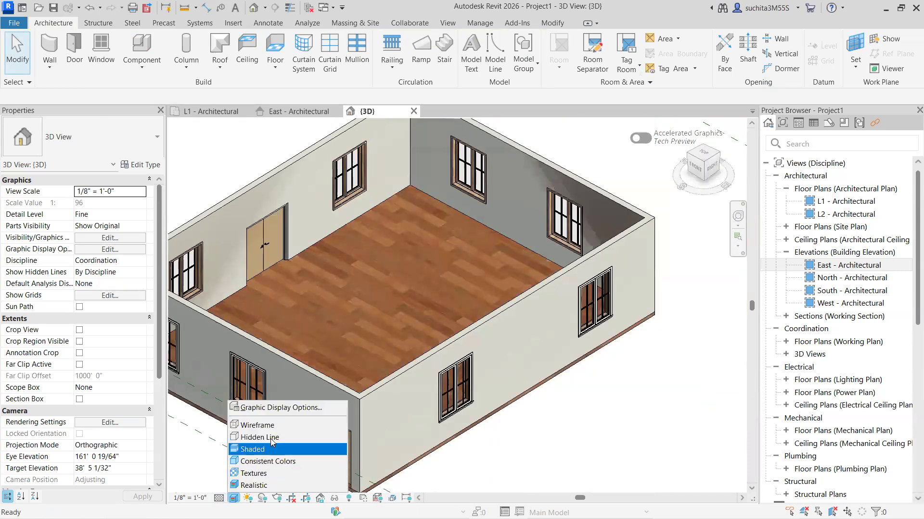
click(275, 440)
scroll(425, 355, down, 3)
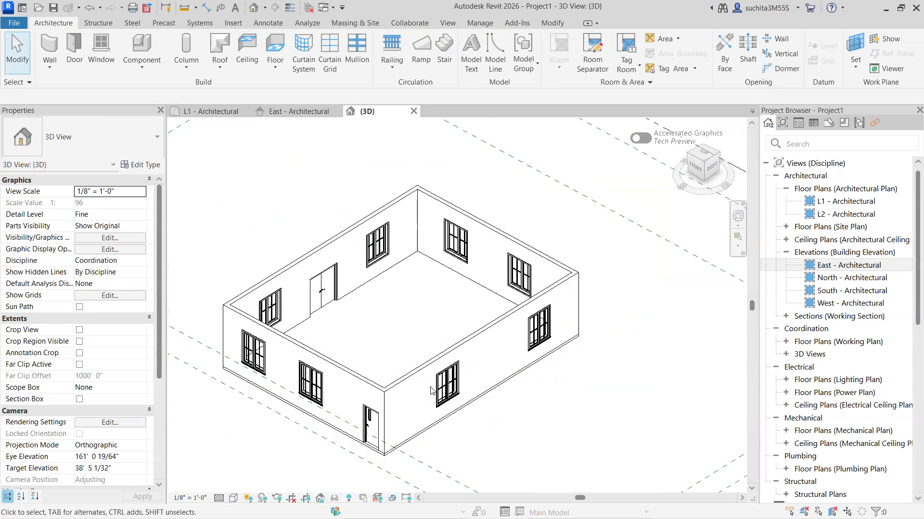
click(233, 499)
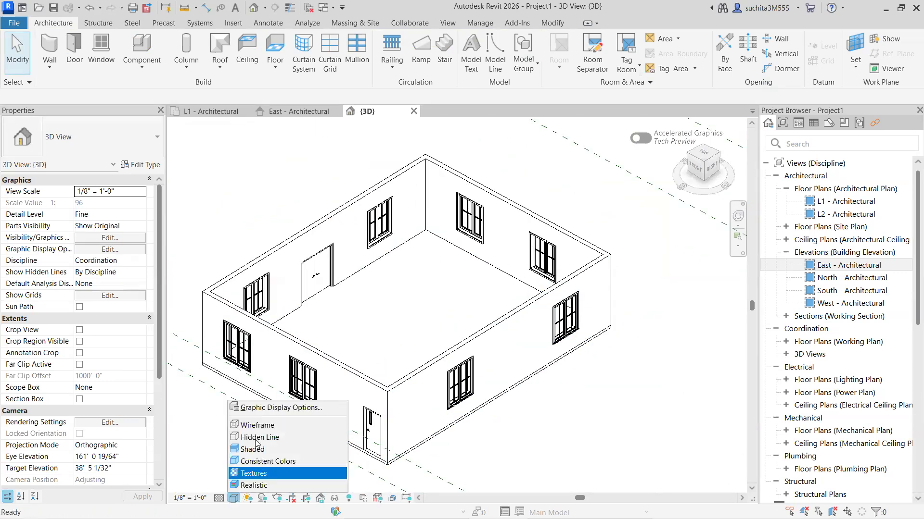
click(274, 449)
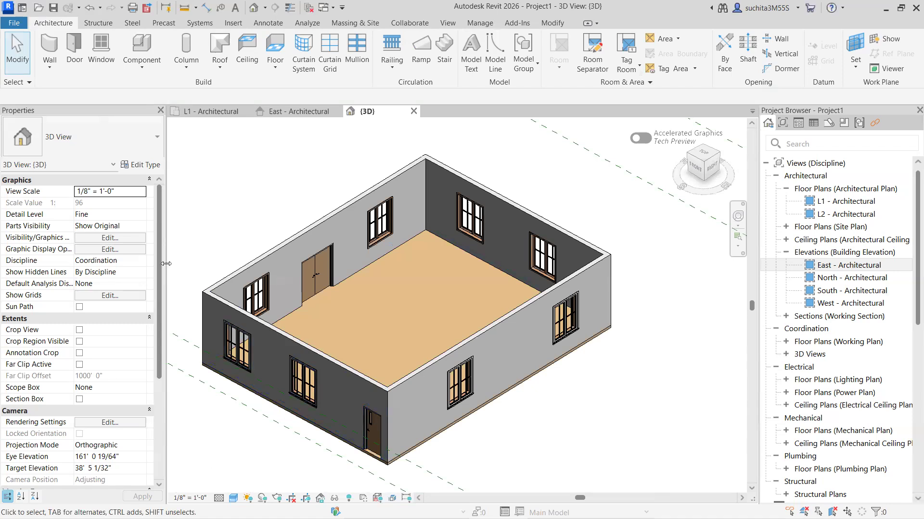
- Start the Slab Edge floor tool in the 3D view with the Thickened 24" x 12" type
click(276, 74)
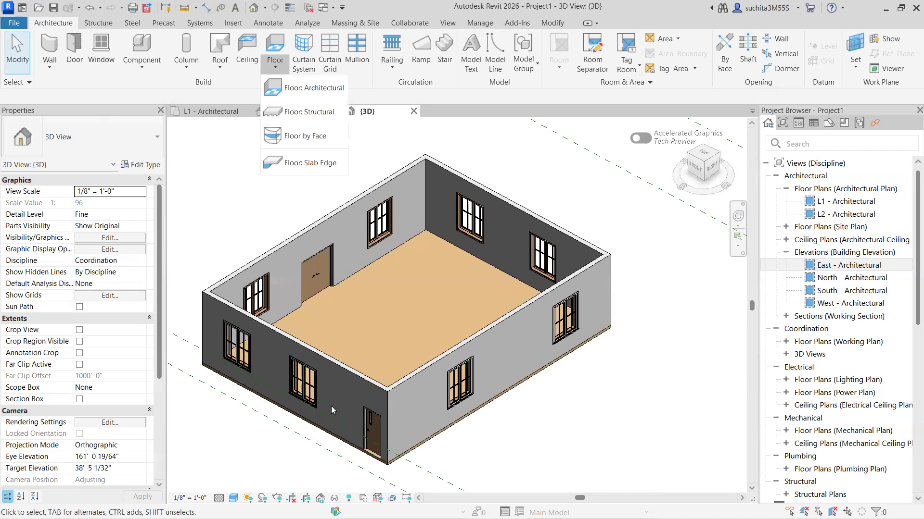
scroll(538, 407, up, 2)
scroll(433, 416, up, 1)
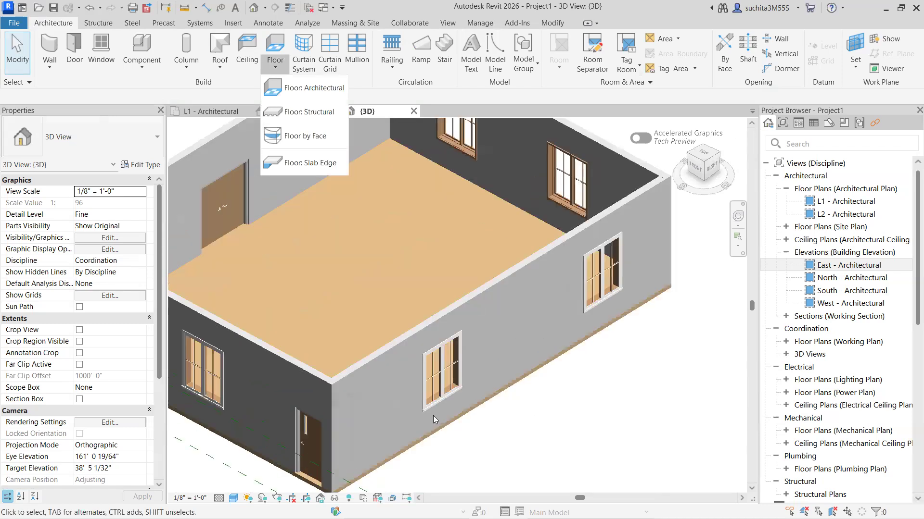
scroll(552, 233, down, 2)
click(733, 186)
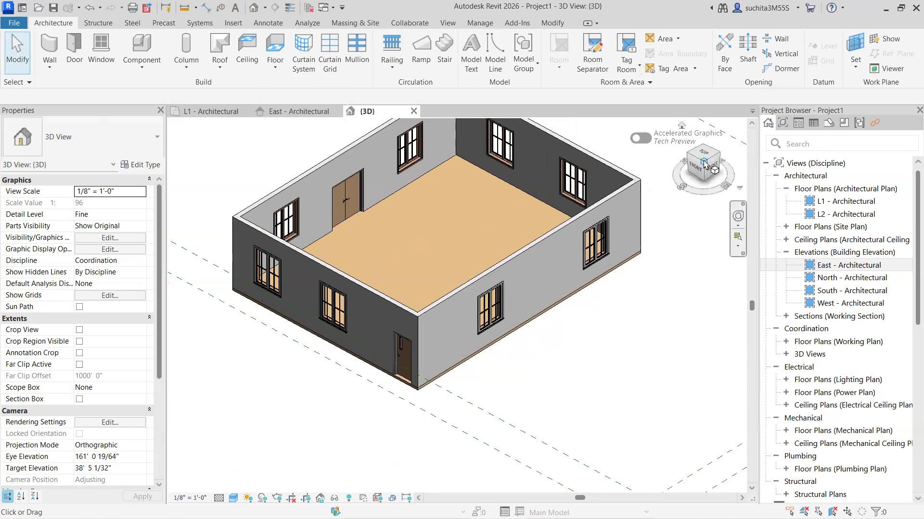
click(701, 163)
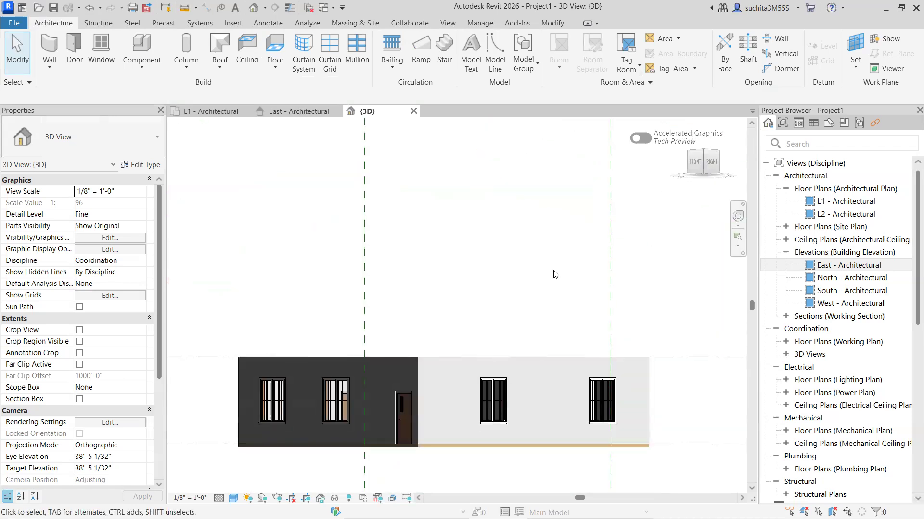
mouse_move(706, 161)
mouse_down()
mouse_move(711, 130)
mouse_move(176, 476)
mouse_move(245, 480)
mouse_move(280, 140)
mouse_move(661, 160)
mouse_move(617, 208)
mouse_up()
scroll(511, 379, up, 3)
scroll(511, 379, up, 5)
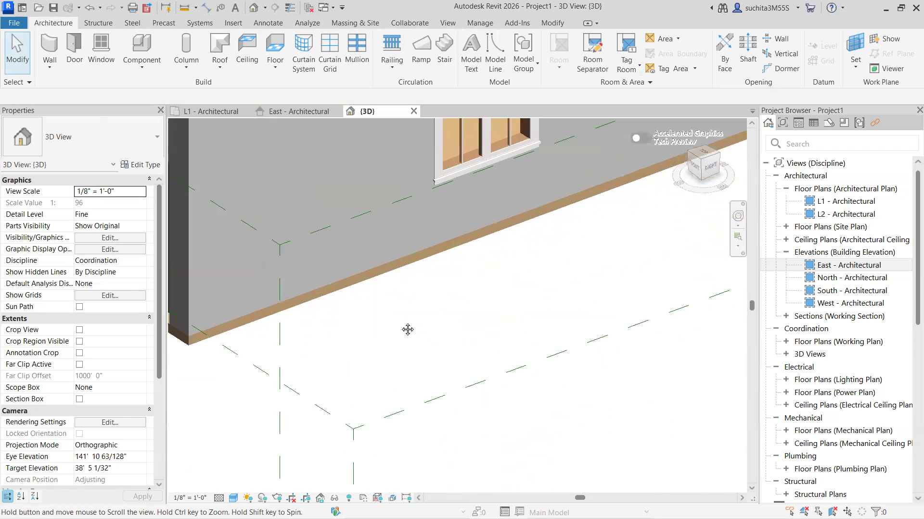
click(275, 70)
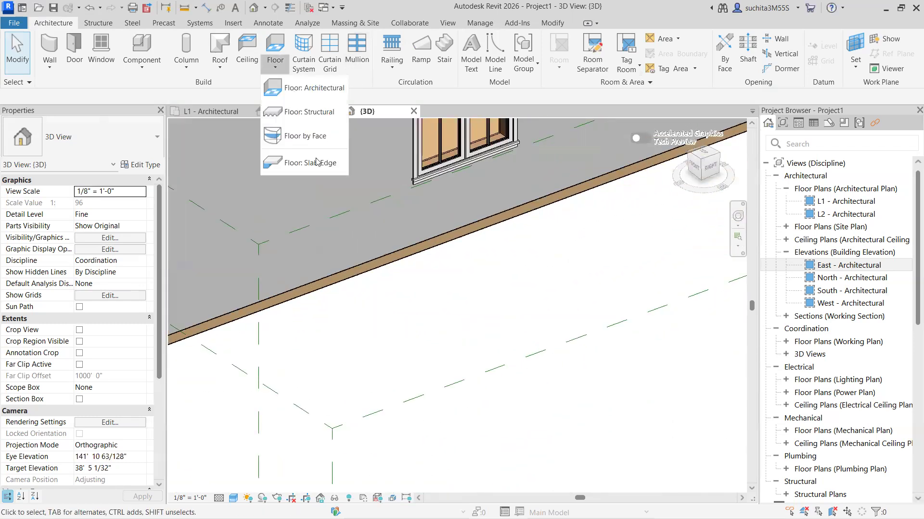
click(320, 164)
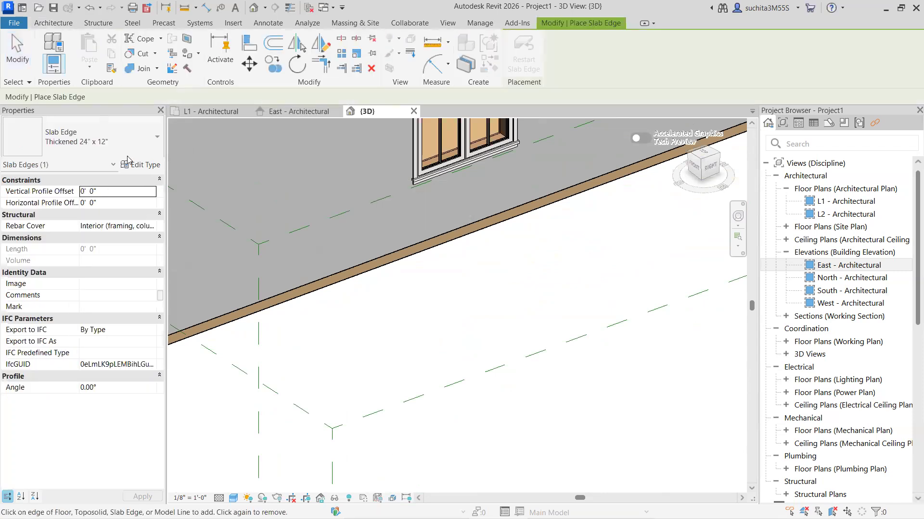
click(68, 144)
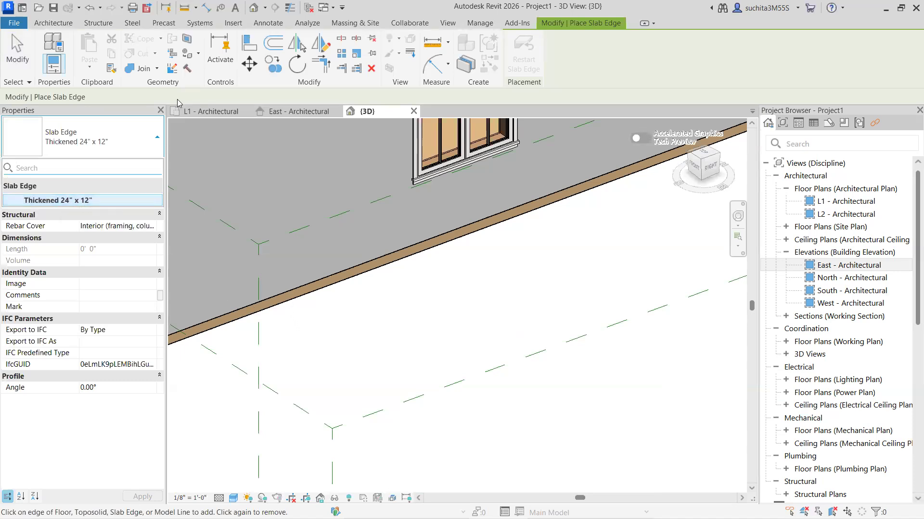
click(105, 199)
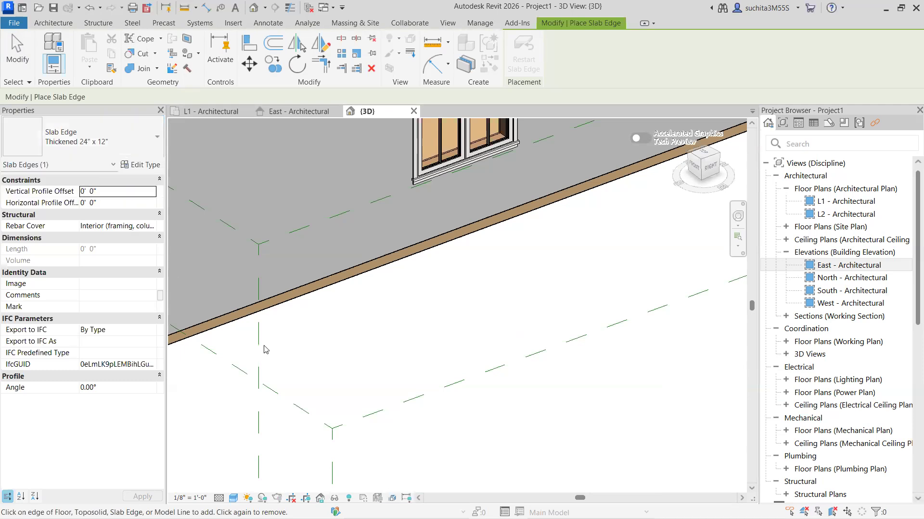
- Place a slab edge along the bottom edge of the floor on the building's right side
scroll(390, 336, down, 3)
scroll(390, 335, up, 5)
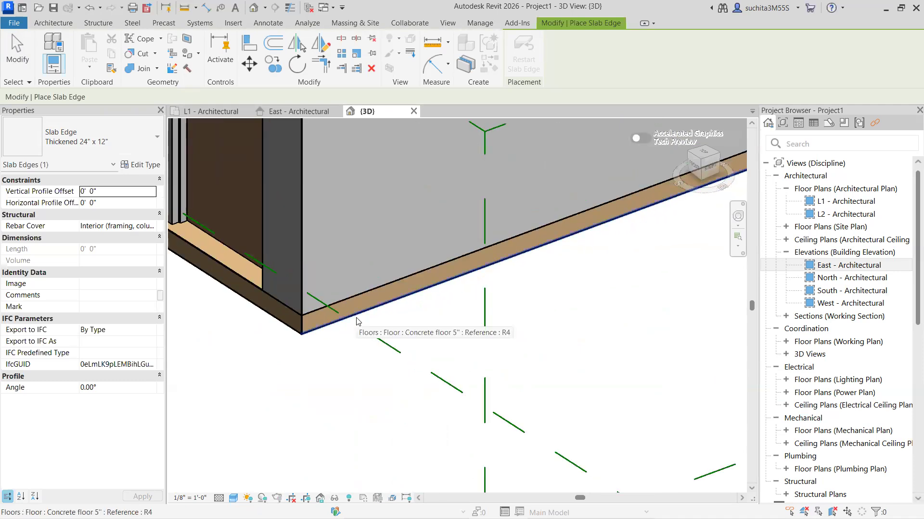
click(417, 292)
shift+middle_drag(421, 300, 250, 340)
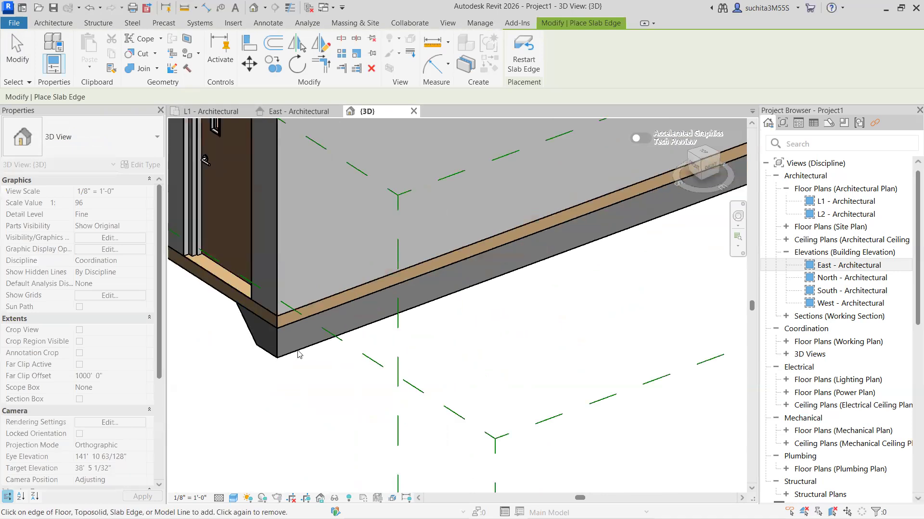
- Add a slab edge along the bottom floor edge of the front side with the single door
scroll(452, 309, down, 4)
middle_drag(575, 291, 127, 377)
scroll(127, 376, down, 3)
scroll(569, 224, up, 3)
scroll(586, 215, down, 5)
scroll(375, 327, up, 4)
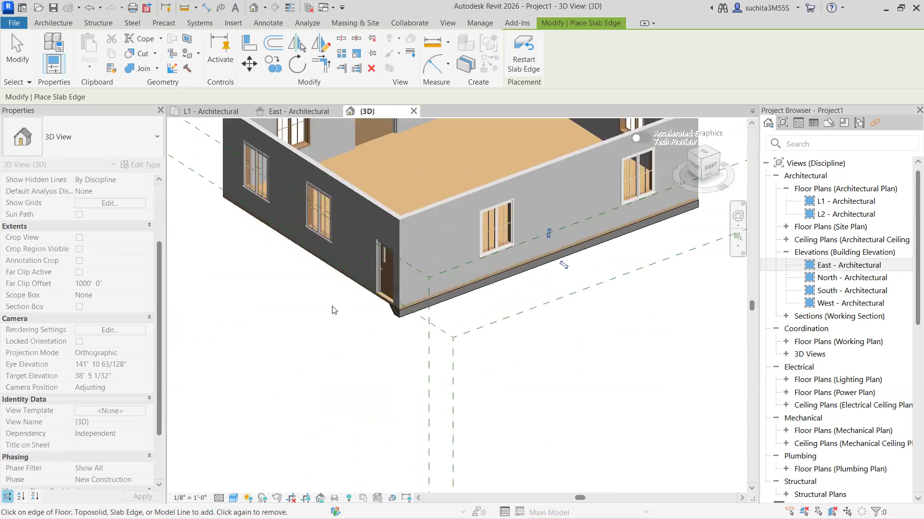
scroll(332, 310, up, 6)
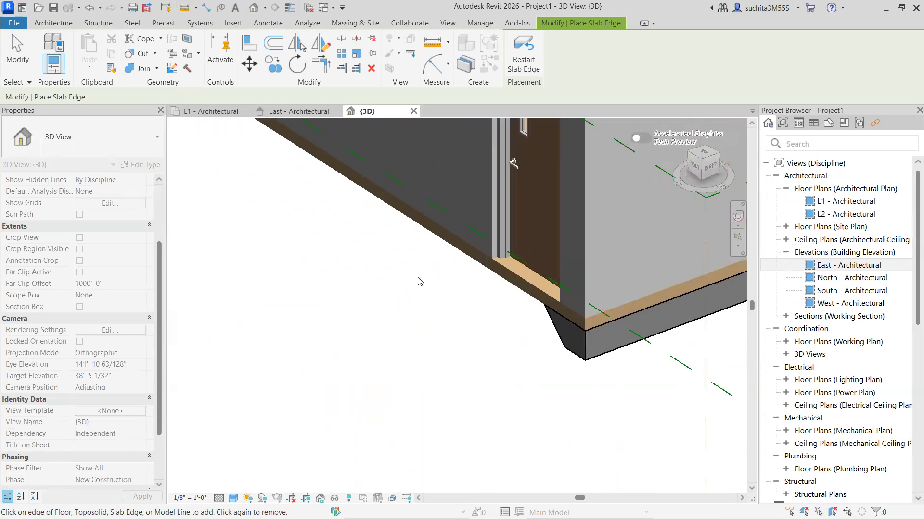
click(456, 256)
scroll(502, 248, down, 4)
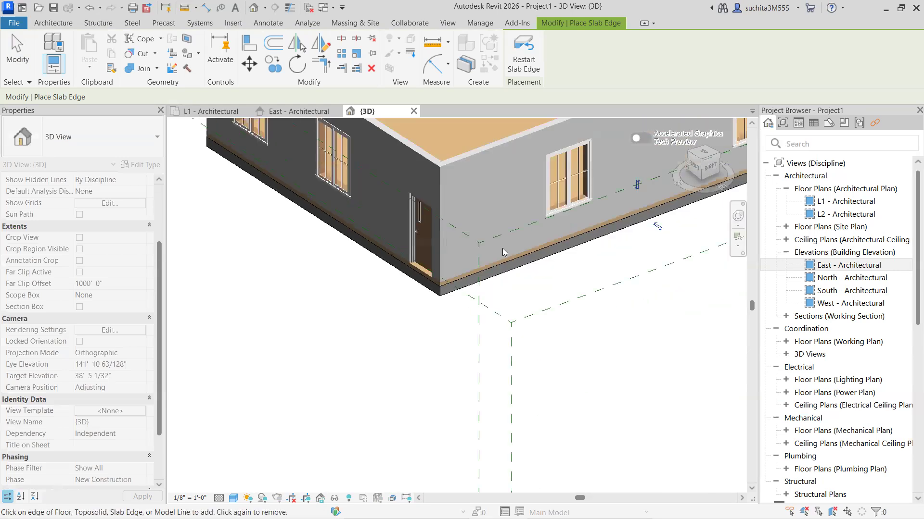
- Add a slab edge along the bottom floor edge on the building's back side
mouse_move(717, 166)
mouse_down()
mouse_move(589, 151)
mouse_move(524, 156)
mouse_up()
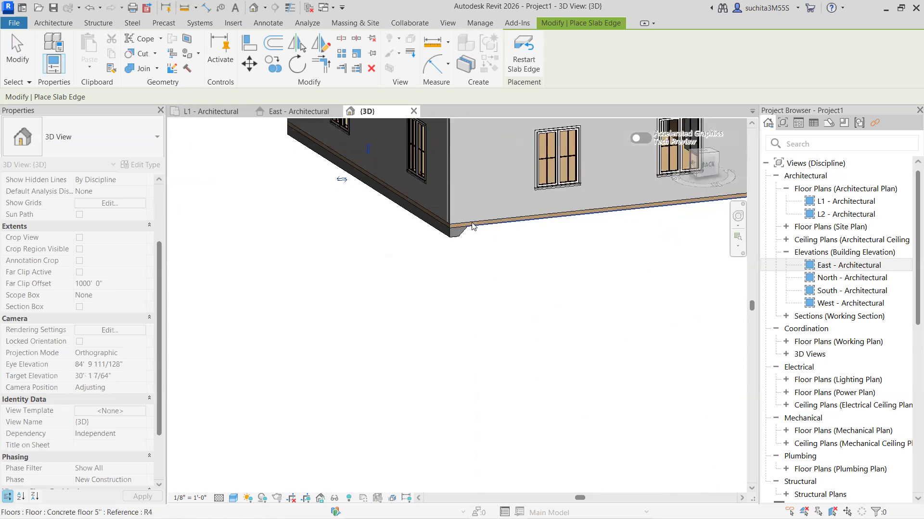
scroll(476, 223, up, 2)
scroll(483, 225, up, 3)
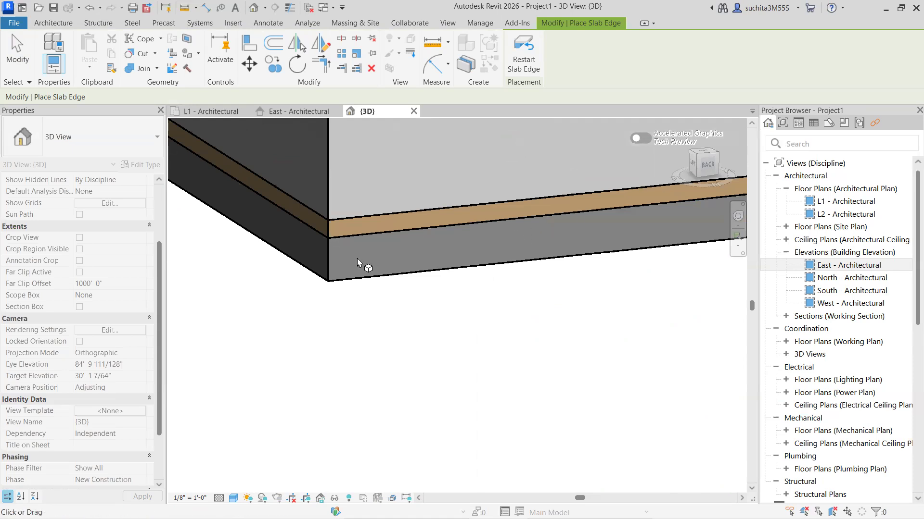
mouse_move(445, 294)
middle_down()
mouse_move(442, 305)
mouse_move(434, 291)
middle_up()
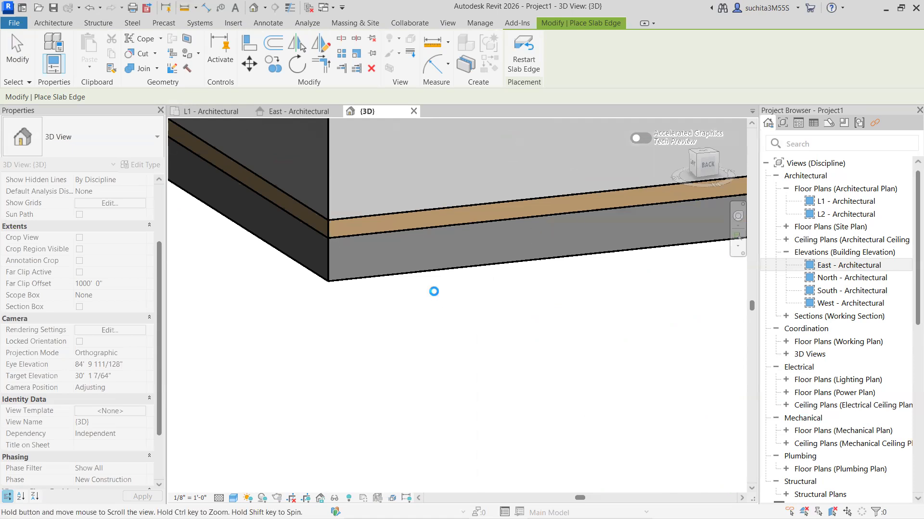
- Add a slab edge along the bottom floor edge of the left side with the double door
middle_click(458, 280)
middle_click(457, 280)
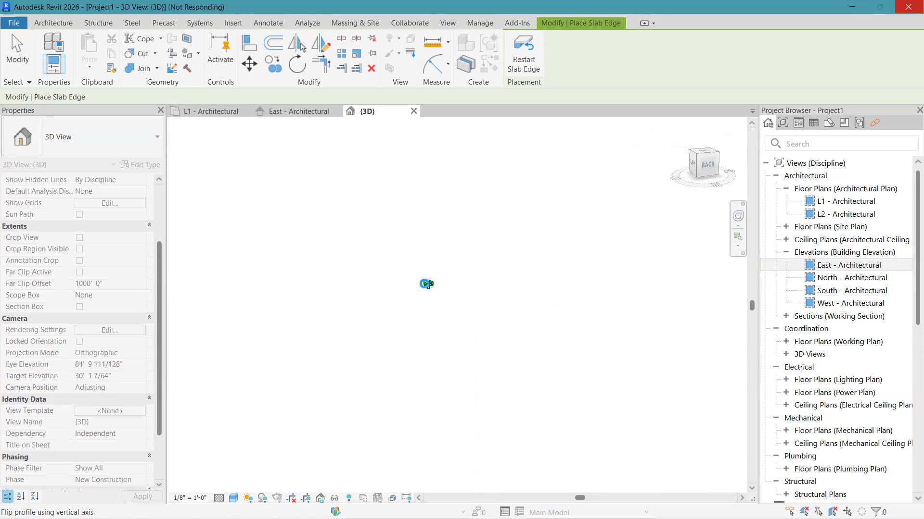
scroll(436, 283, up, 5)
scroll(511, 212, up, 2)
scroll(518, 242, up, 10)
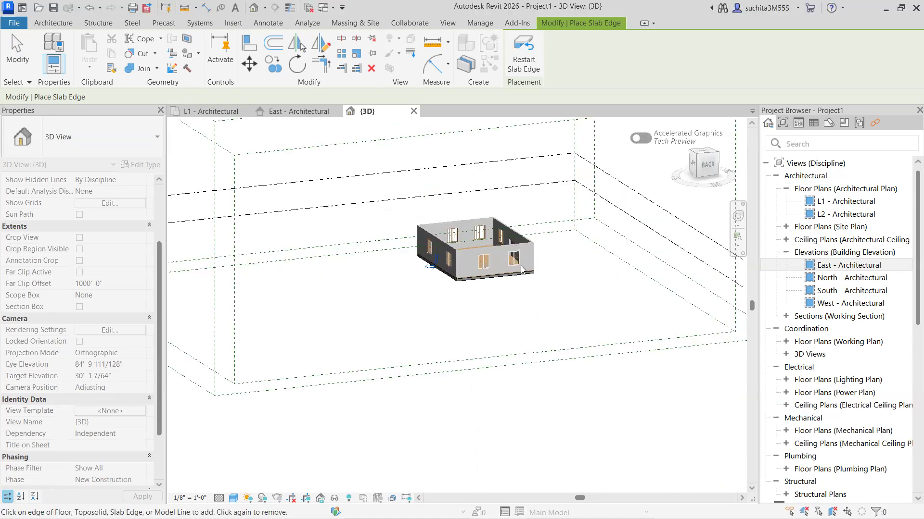
click(692, 178)
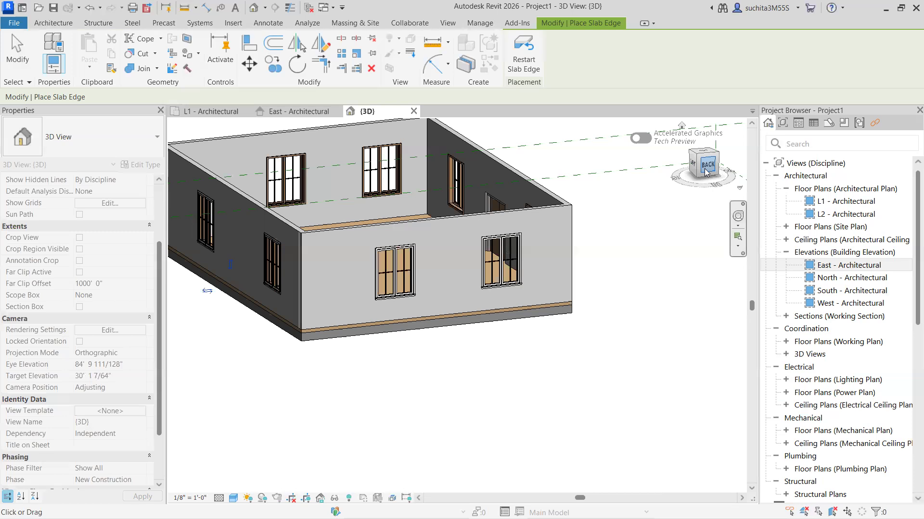
scroll(352, 331, up, 5)
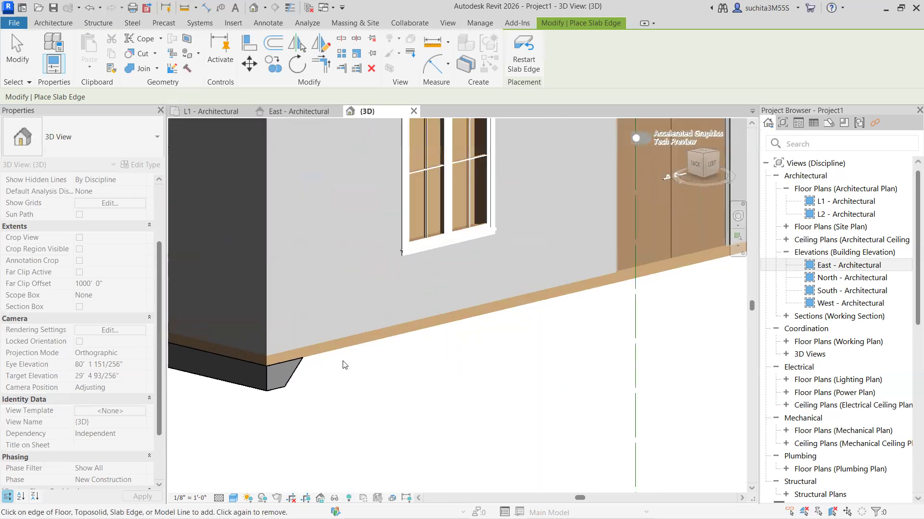
click(338, 351)
scroll(410, 331, down, 3)
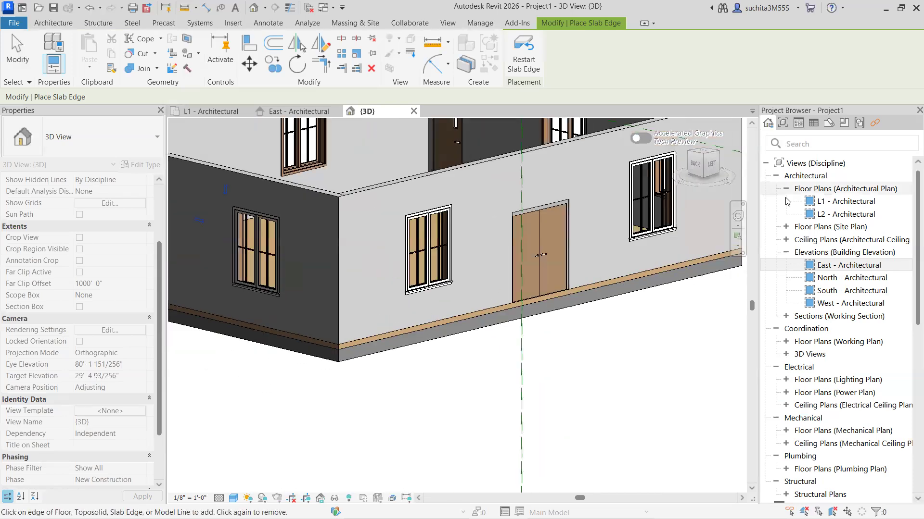
- Examine the slab edges around the whole floor perimeter from beneath the building
drag(703, 165, 370, 233)
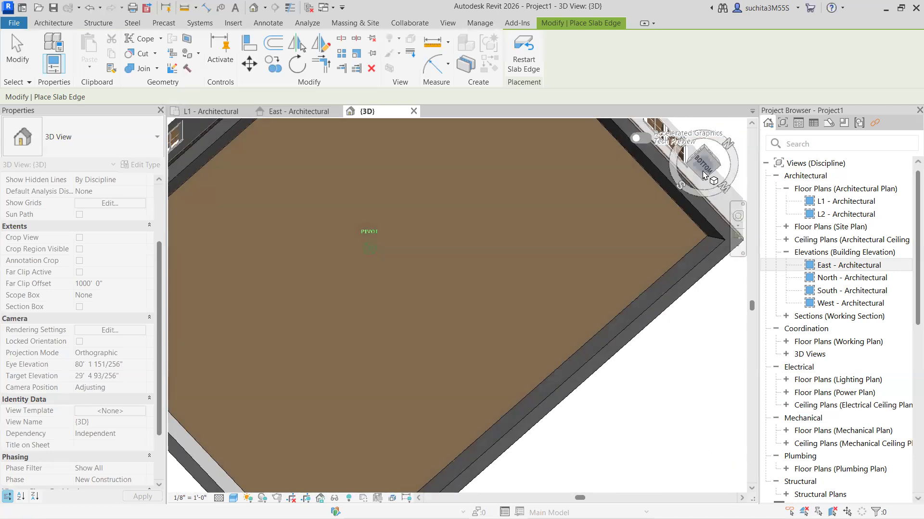
scroll(460, 290, down, 4)
middle_drag(469, 311, 497, 350)
scroll(486, 206, up, 4)
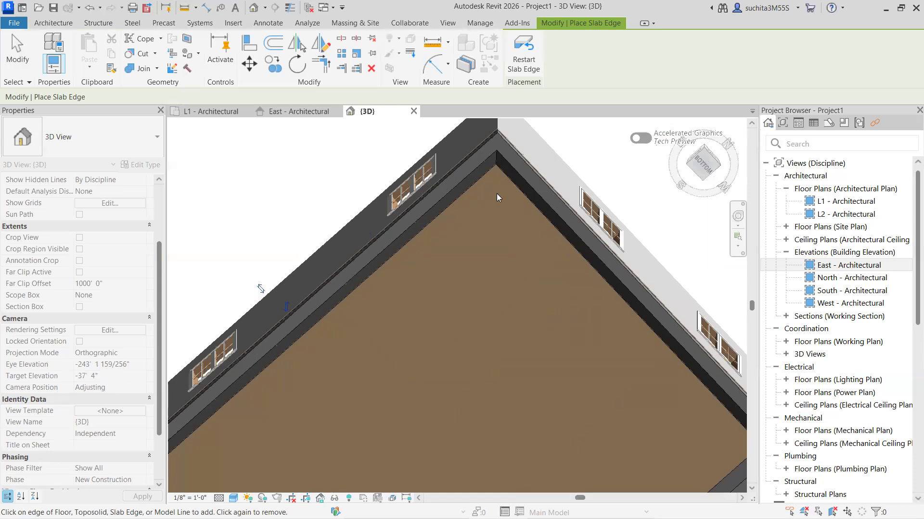
scroll(589, 207, down, 3)
click(682, 184)
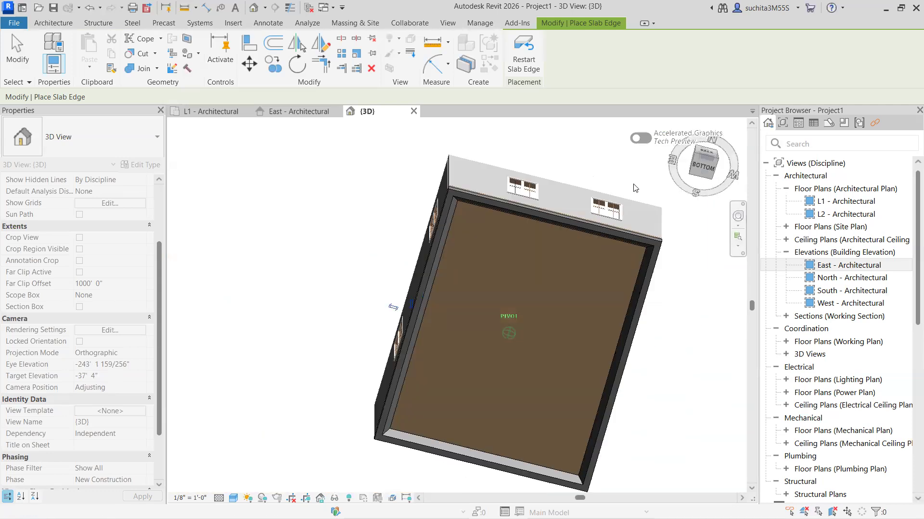
- Inspect the slab edge profile and its corners from the side and from a low angle
drag(541, 230, 695, 167)
scroll(479, 365, up, 5)
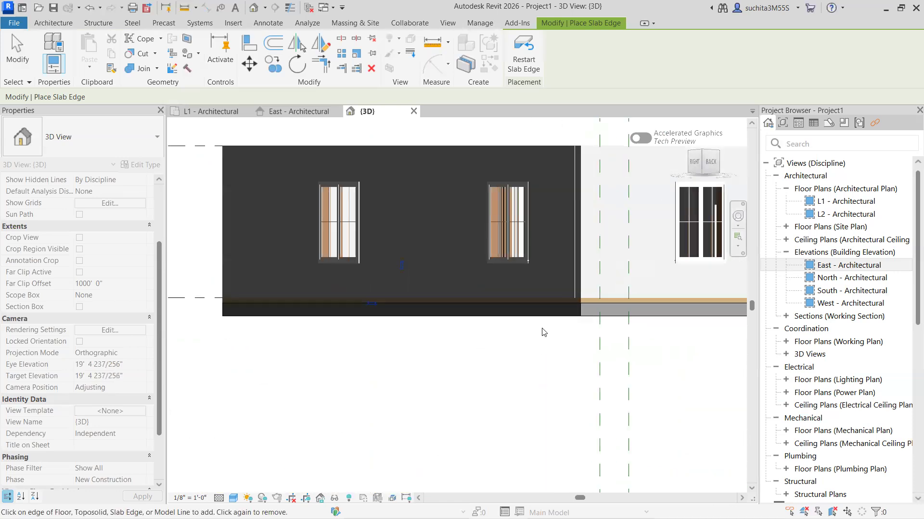
scroll(596, 307, down, 2)
drag(704, 162, 526, 316)
scroll(363, 278, up, 2)
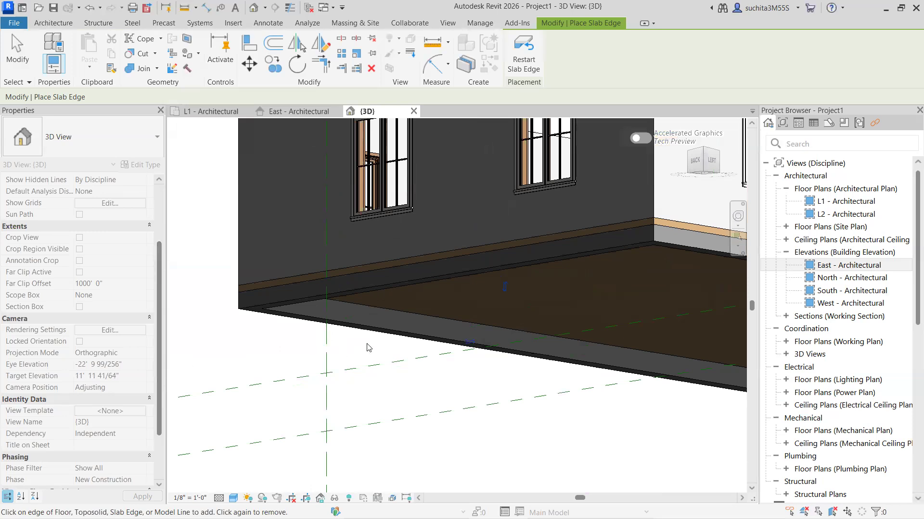
scroll(332, 321, down, 4)
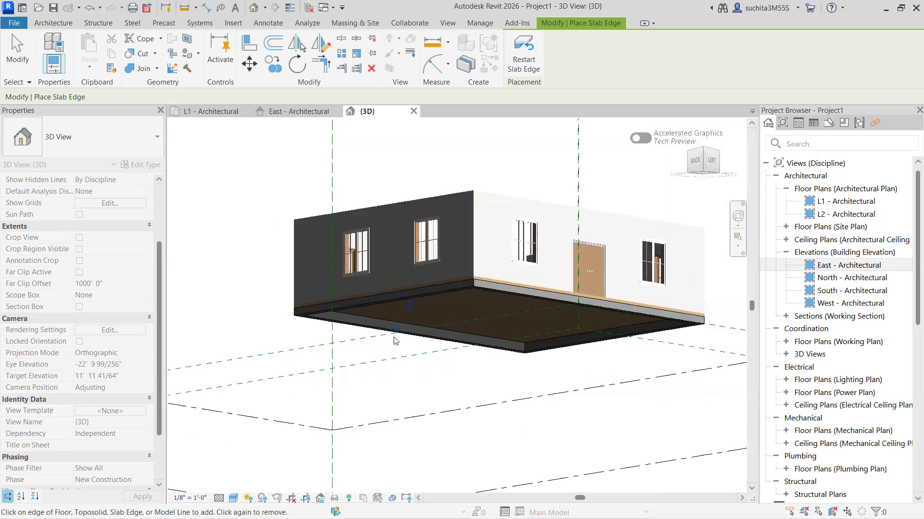
scroll(455, 337, up, 2)
scroll(427, 302, down, 3)
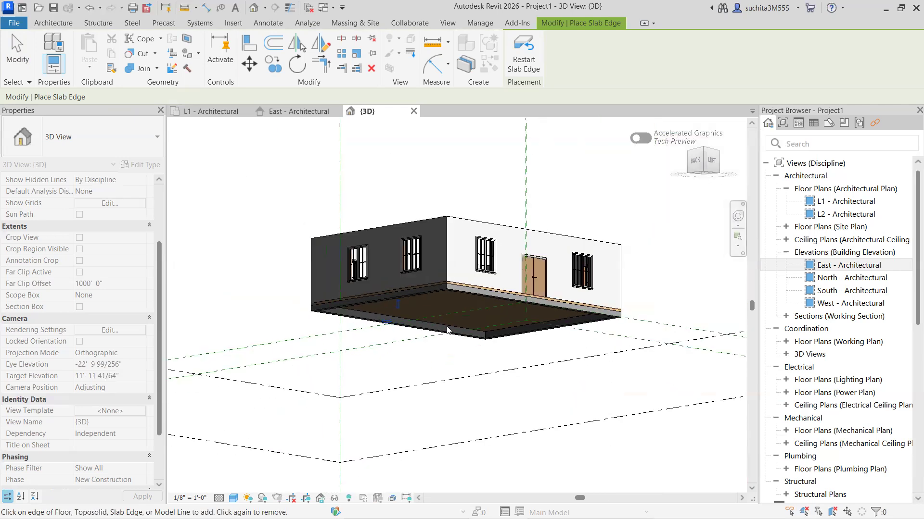
scroll(435, 330, up, 4)
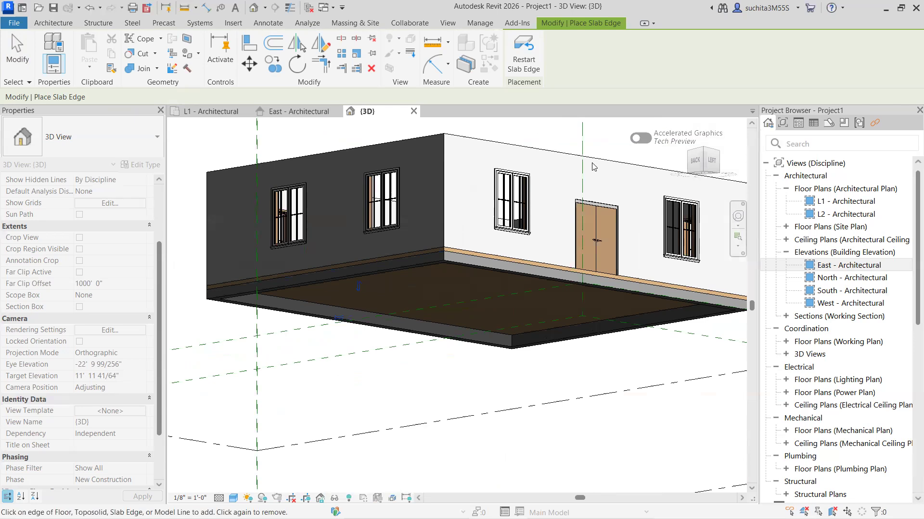
- Examine the building and its slab edges from a low angle, from above and from the front
scroll(423, 251, down, 3)
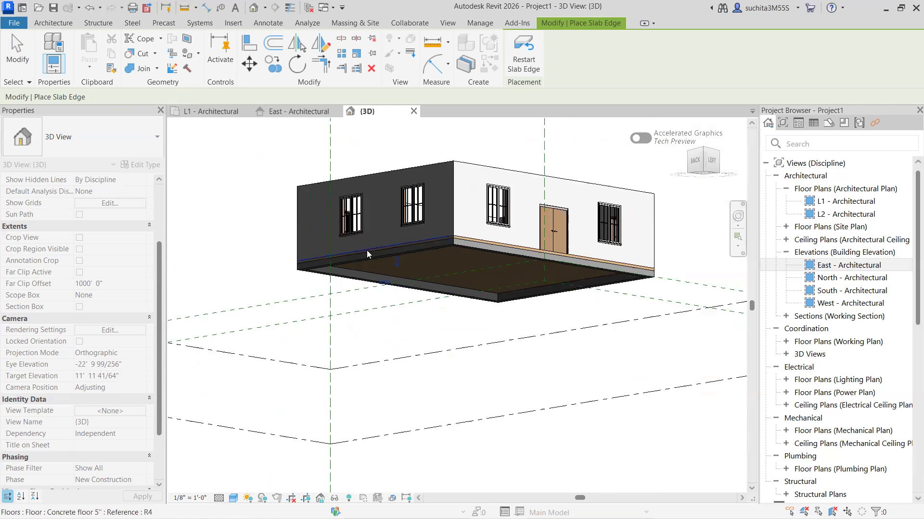
scroll(384, 262, up, 2)
scroll(419, 278, down, 3)
drag(702, 161, 581, 258)
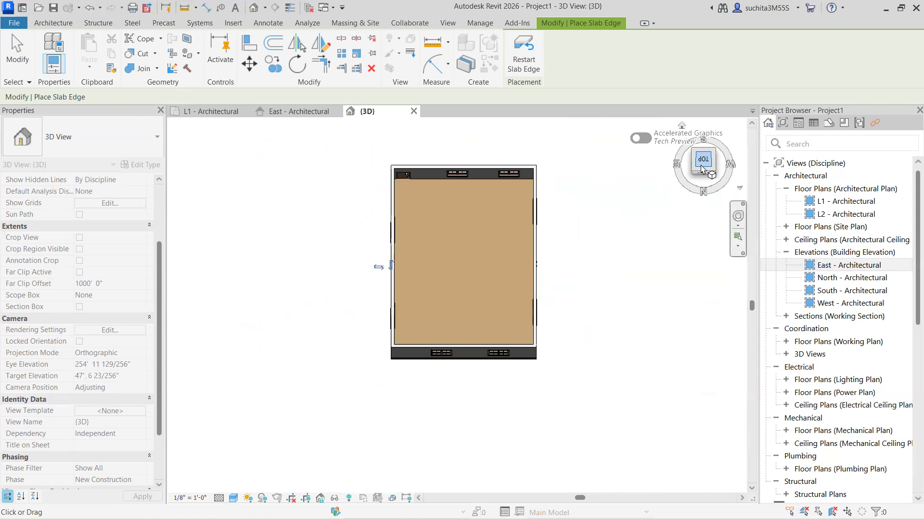
drag(697, 171, 607, 230)
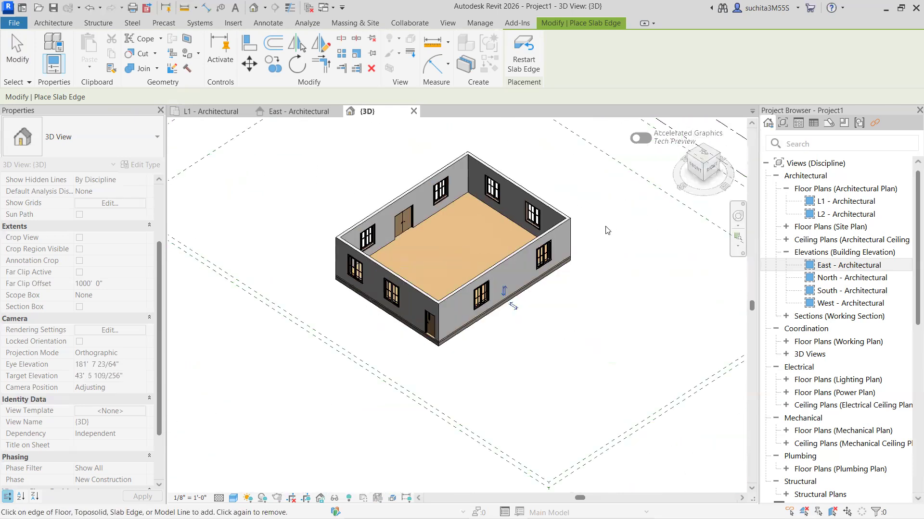
scroll(428, 340, up, 5)
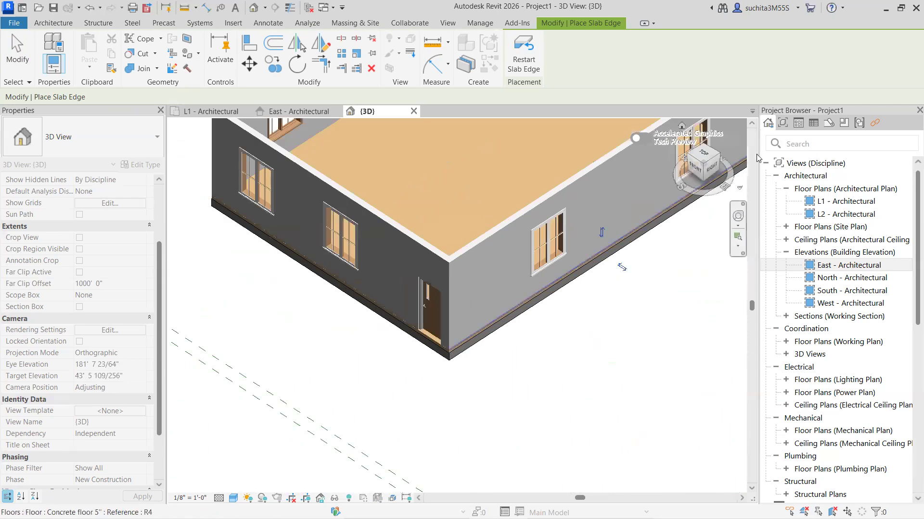
click(710, 166)
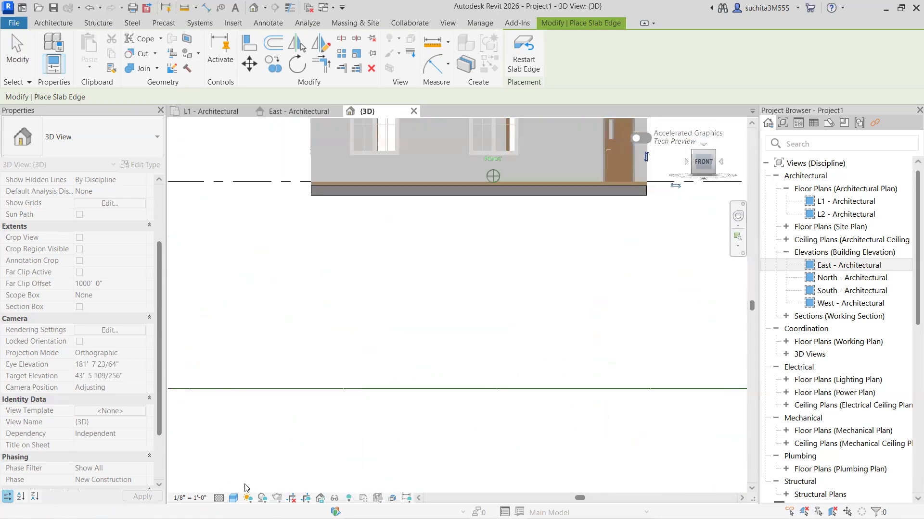
shift+middle_drag(264, 448, 668, 485)
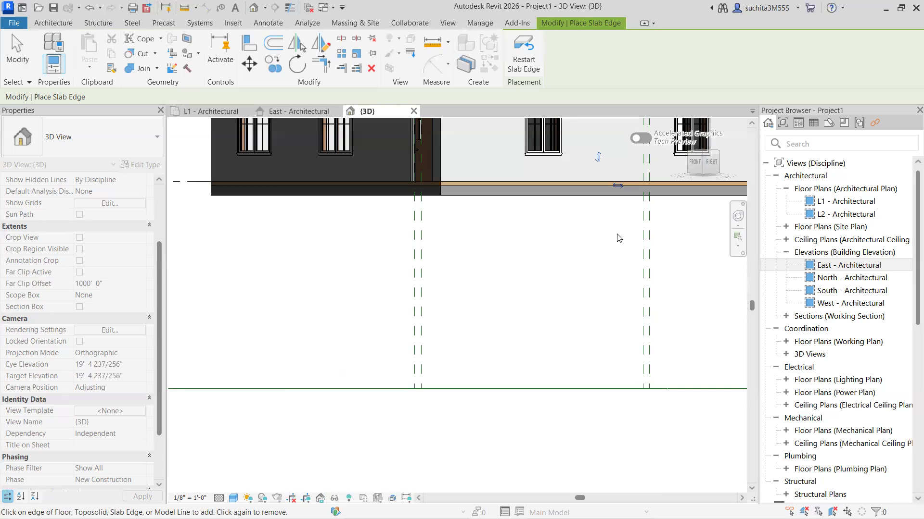
- Inspect the slab edge and floor up close at the exterior corner beside the single door
scroll(529, 200, up, 1)
scroll(357, 211, down, 1)
scroll(729, 153, down, 1)
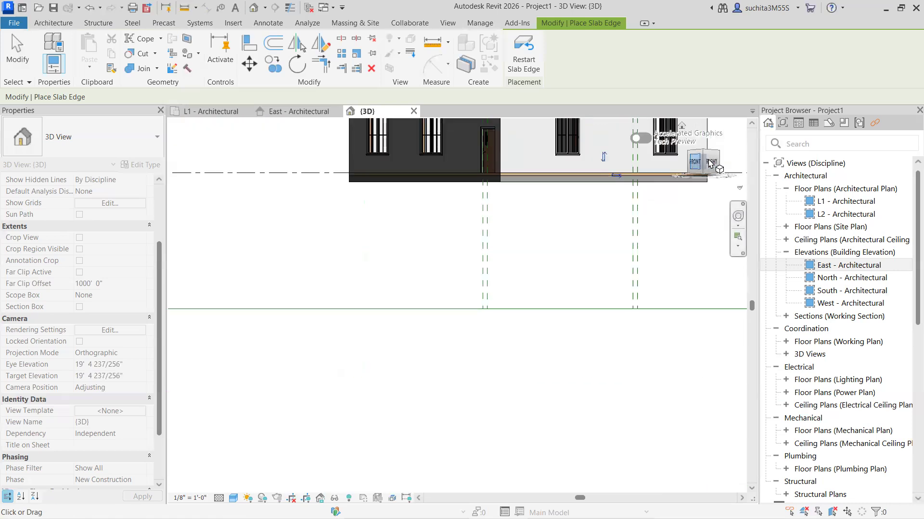
drag(715, 188, 722, 195)
scroll(589, 288, up, 4)
scroll(418, 237, up, 1)
scroll(417, 236, up, 6)
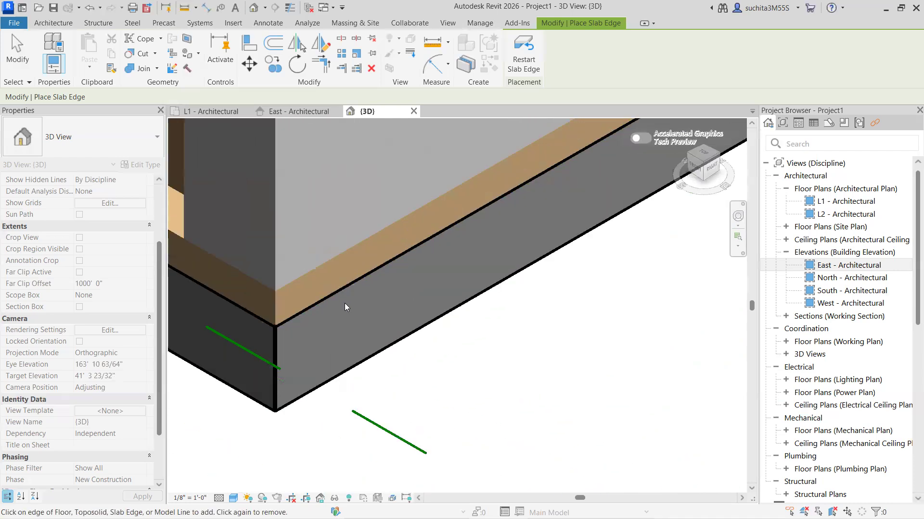
shift+middle_drag(380, 290, 314, 356)
scroll(314, 357, down, 5)
- Open the L1 architectural floor plan and change its visual style to an unshaded line display
click(53, 23)
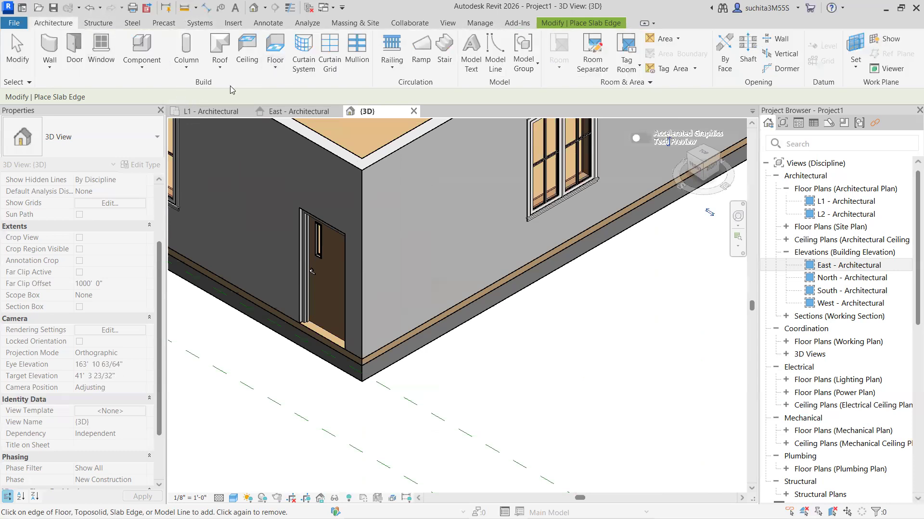
scroll(351, 209, down, 3)
scroll(356, 212, down, 2)
scroll(380, 326, up, 6)
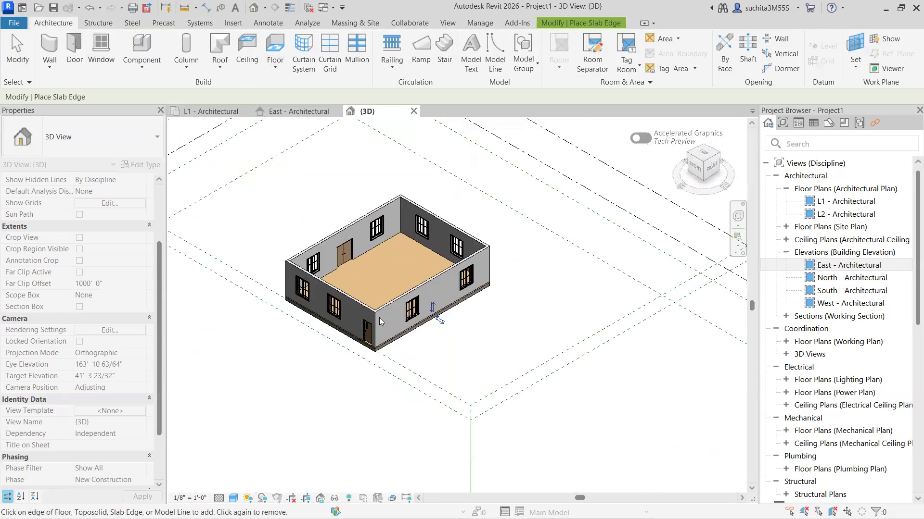
scroll(440, 281, down, 4)
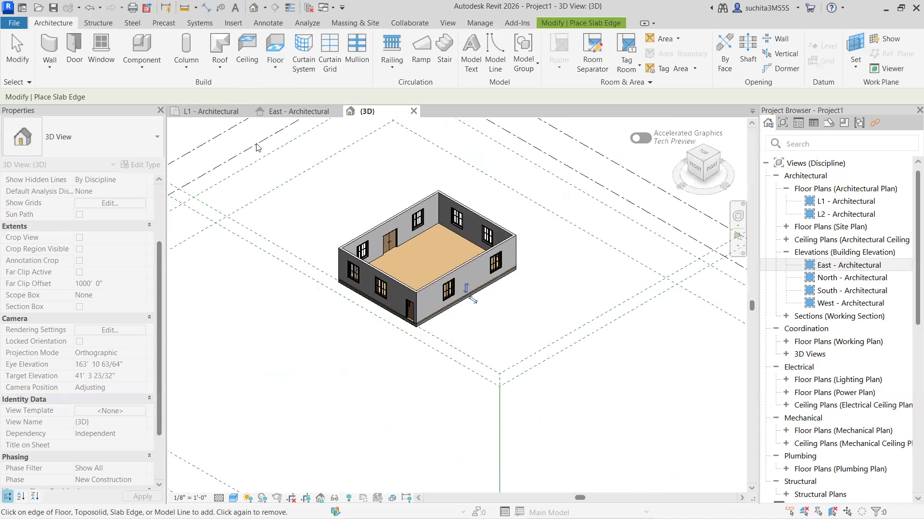
scroll(450, 263, up, 4)
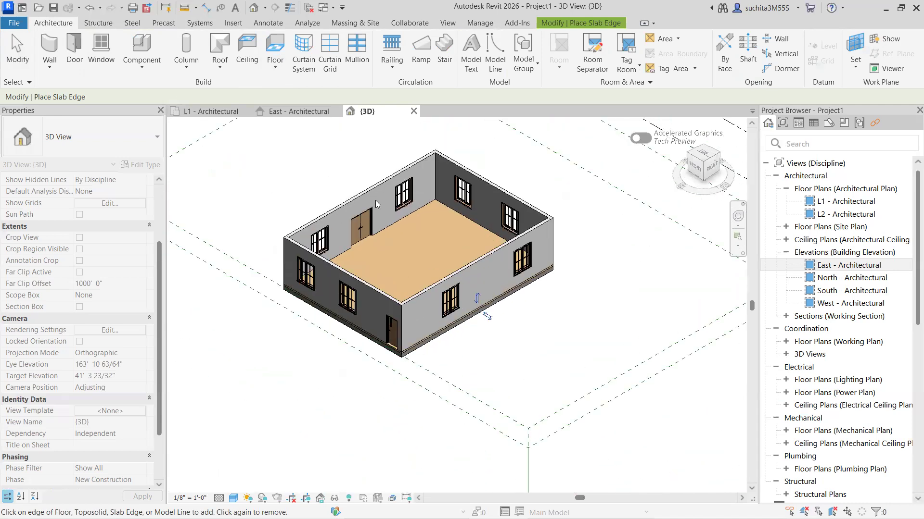
click(211, 111)
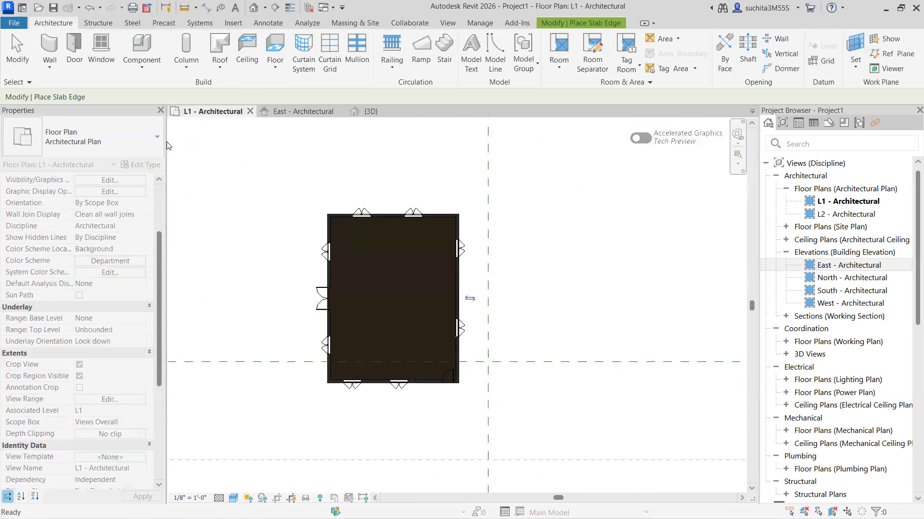
scroll(327, 264, up, 3)
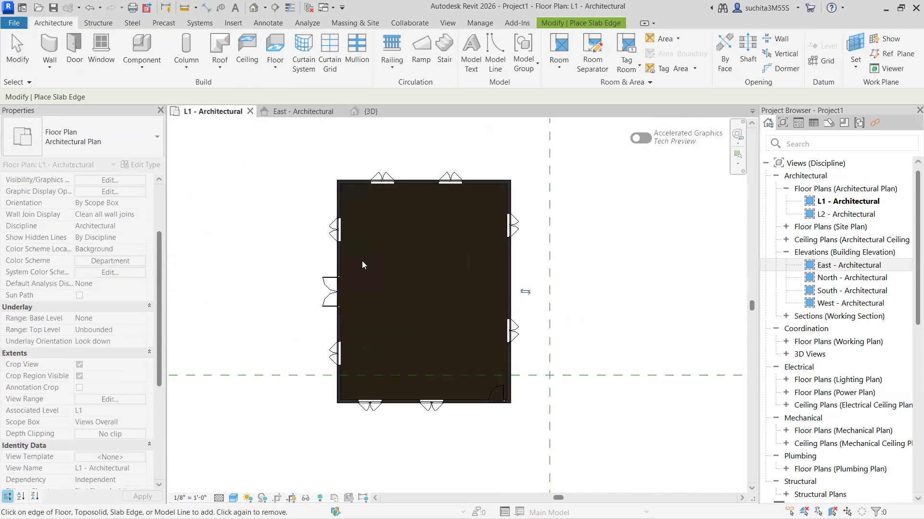
click(234, 498)
click(260, 439)
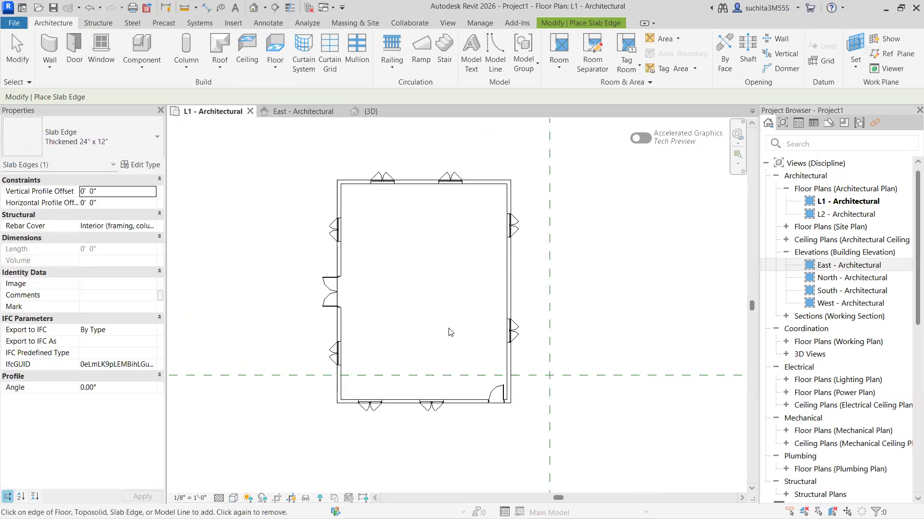
scroll(450, 331, down, 2)
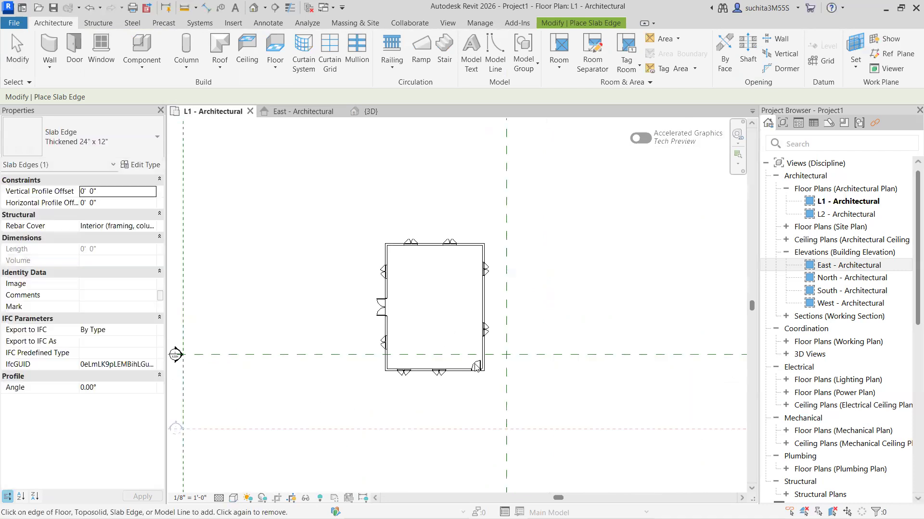
- Start a roof by footprint and accept moving it from the lowest level to L2
click(220, 71)
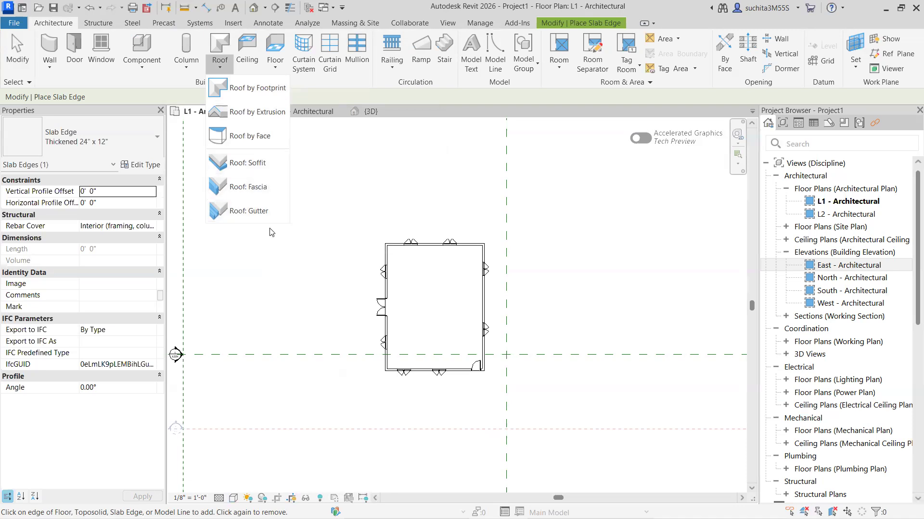
click(257, 98)
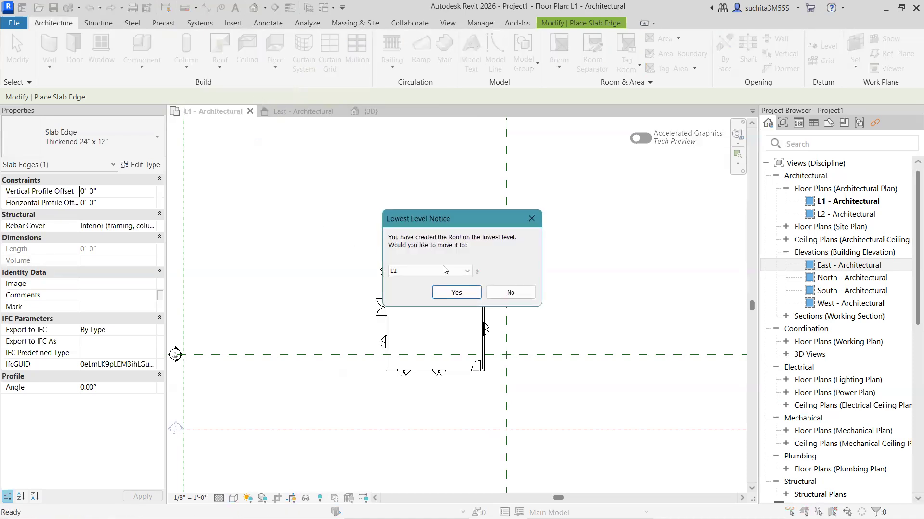
drag(483, 217, 401, 183)
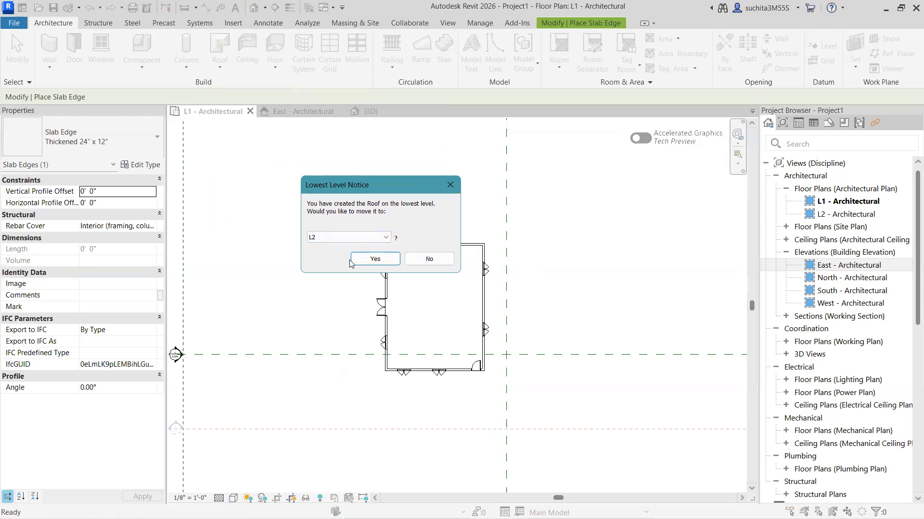
click(339, 242)
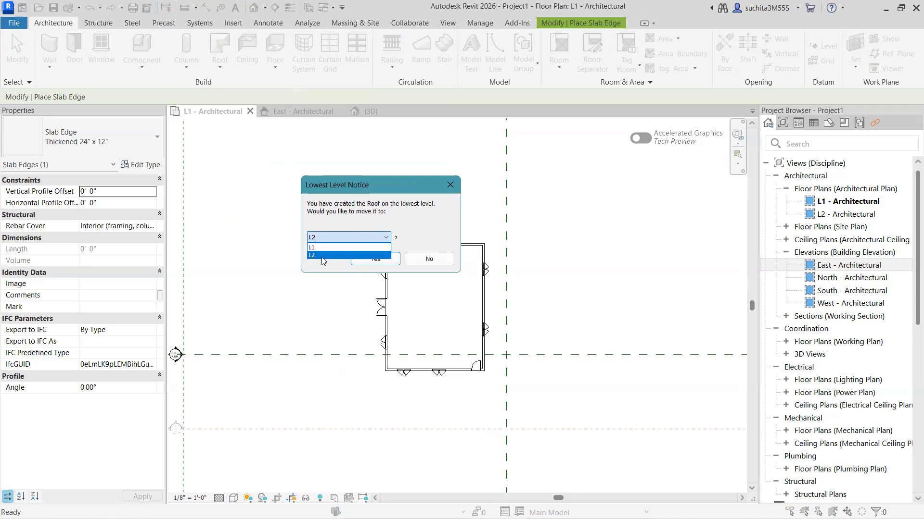
click(290, 263)
click(318, 240)
click(318, 256)
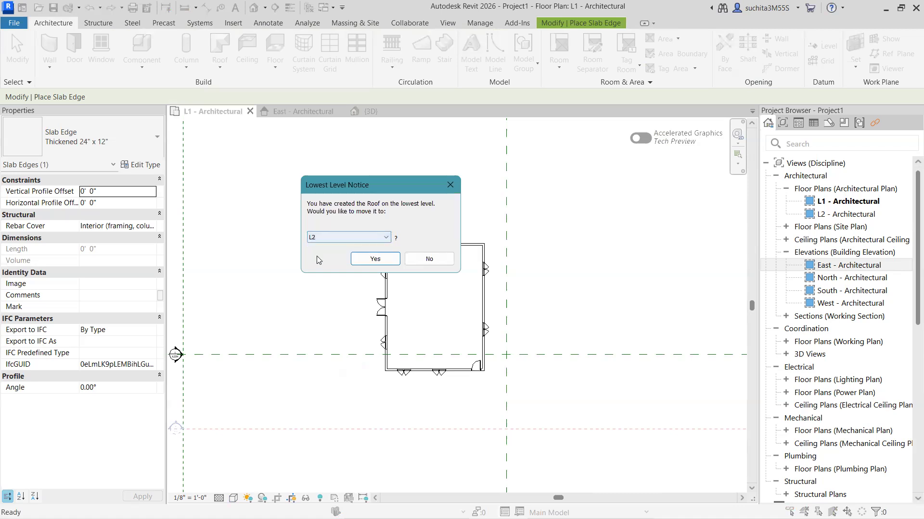
click(383, 260)
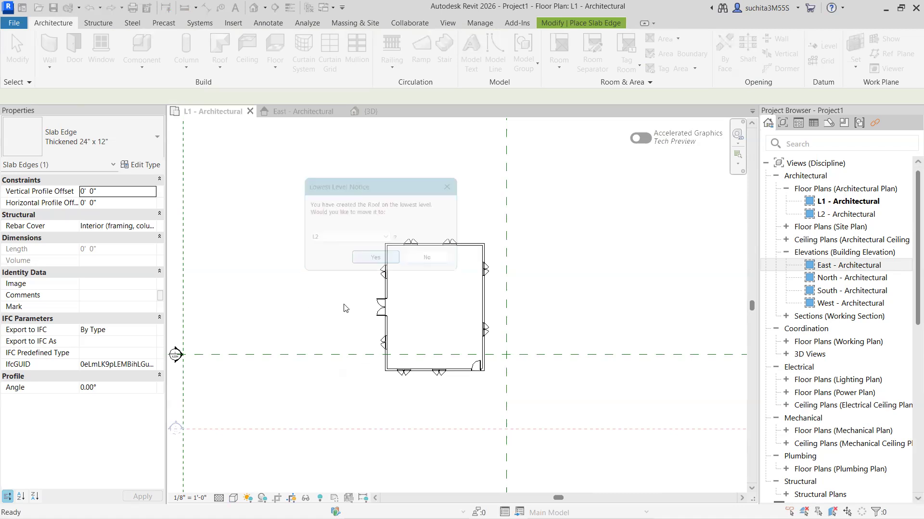
- Duplicate the Generic - 9" basic roof type and name the new type roof 5"
click(103, 138)
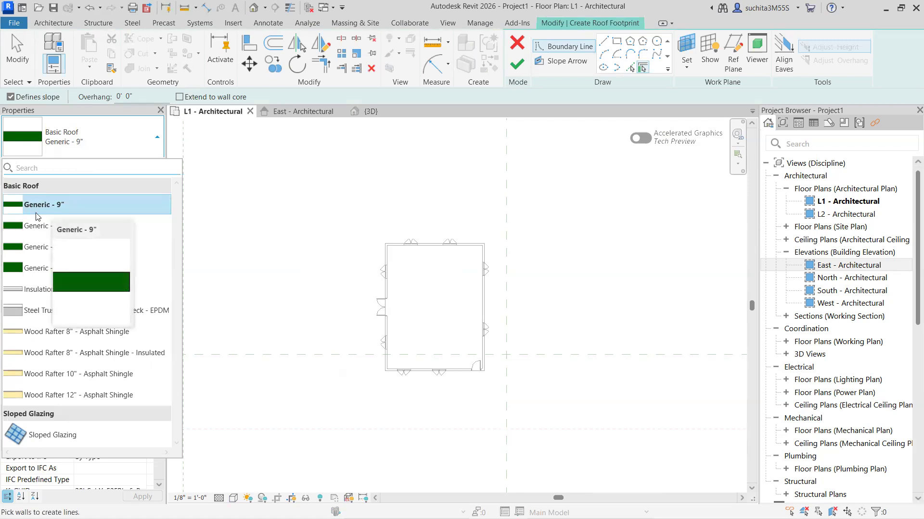
click(53, 207)
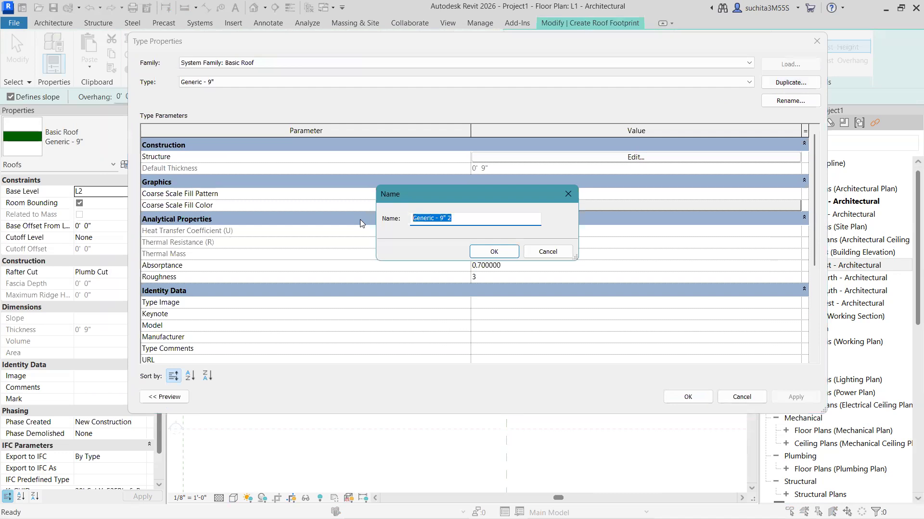
text(r)
key(Return)
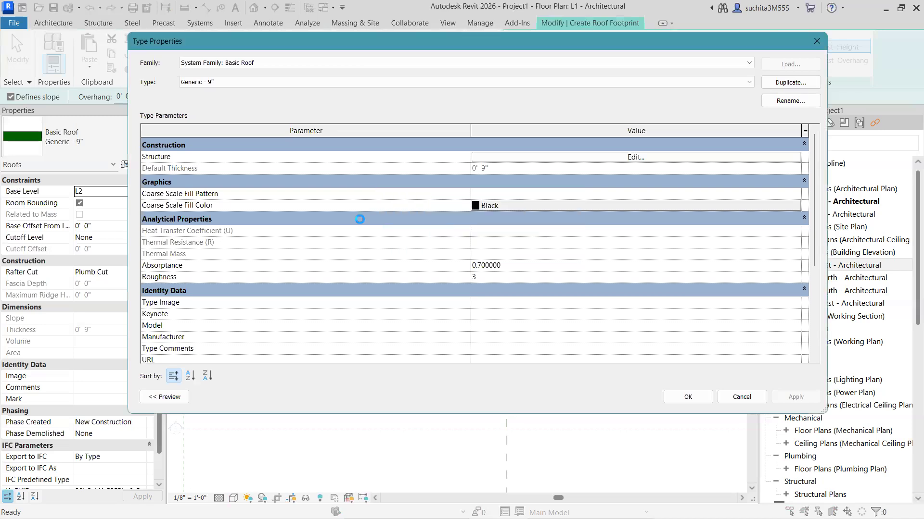
- Set the structure layer thickness of the roof 5" type to 5" and apply the type changes
click(634, 157)
click(552, 157)
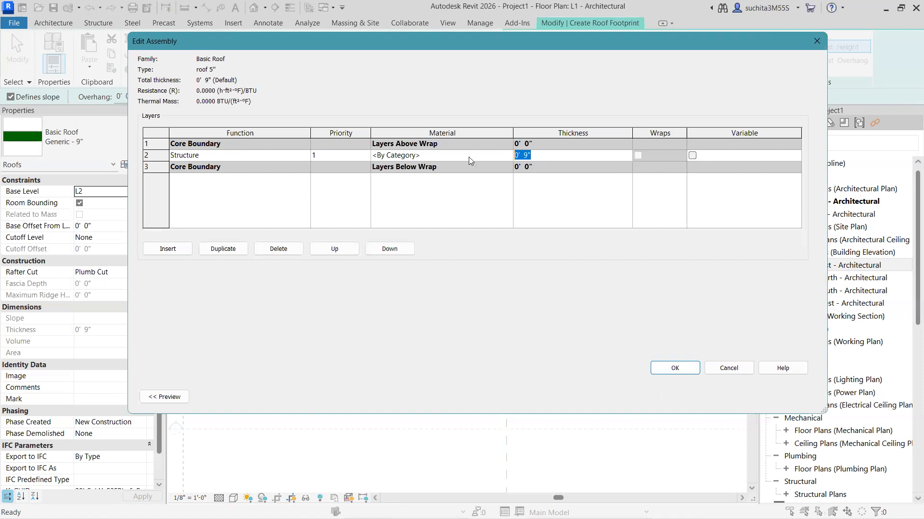
text(5")
key(Tab)
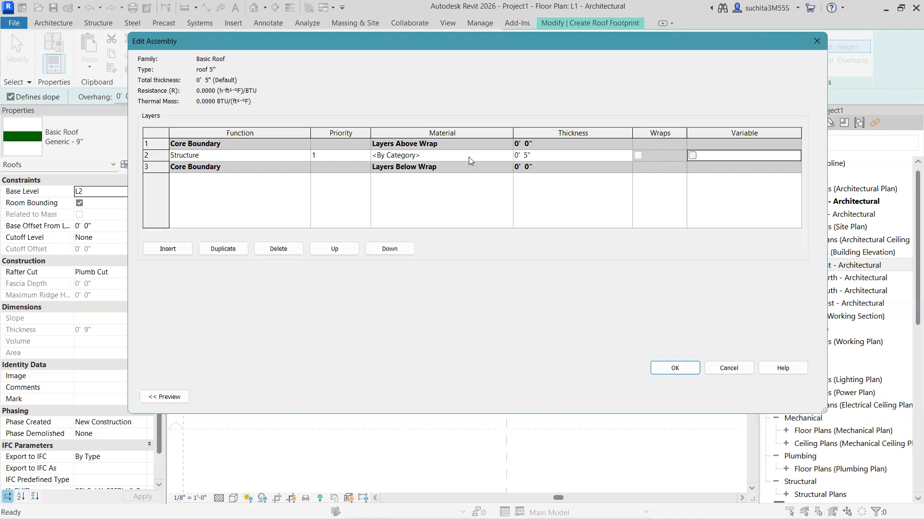
click(675, 368)
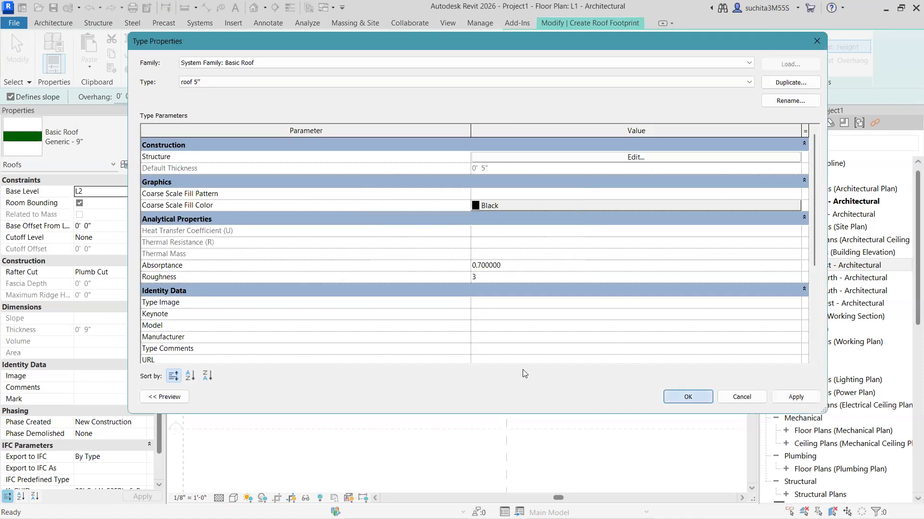
key(Return)
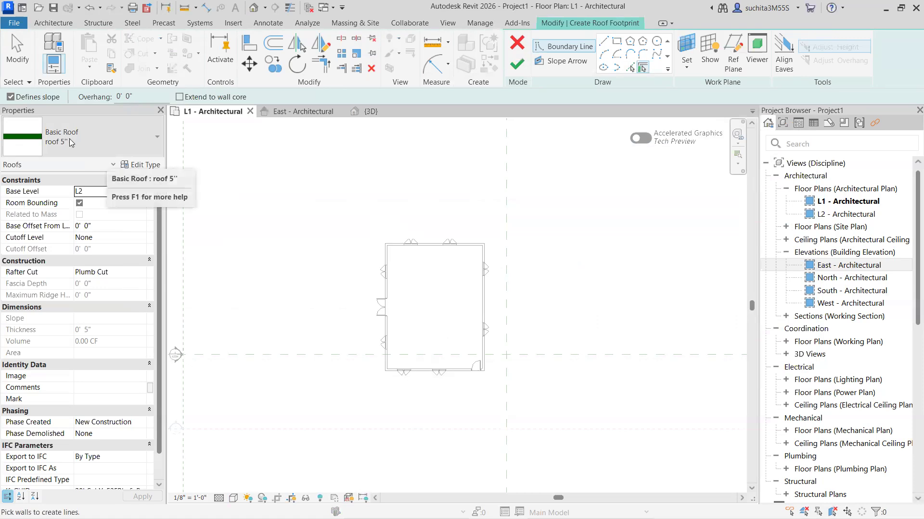
- Sketch a closed 35' by 45' rectangular roof boundary with slope-defining lines along the outer faces of the four walls
click(603, 41)
scroll(396, 239, up, 5)
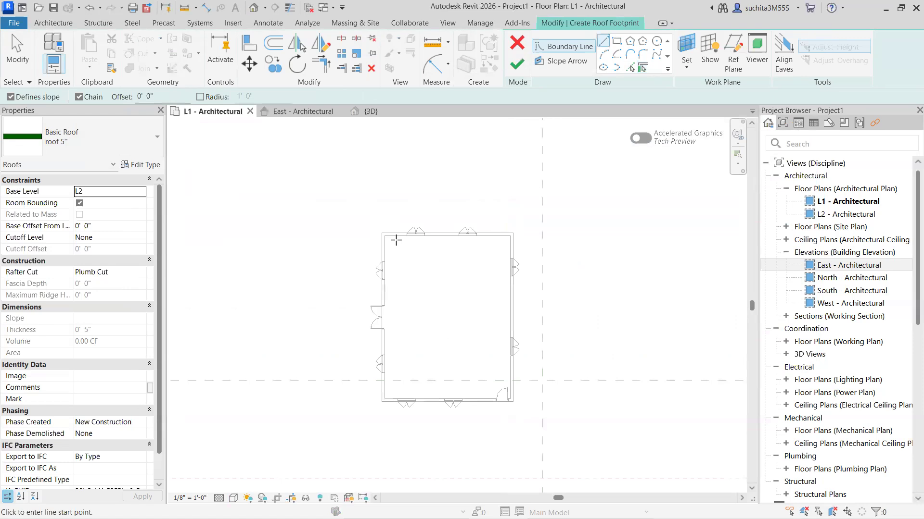
click(381, 232)
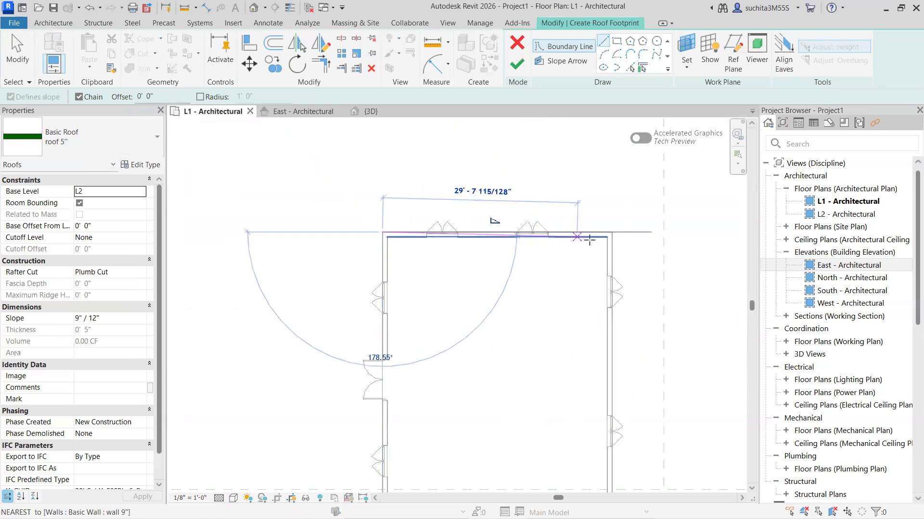
click(611, 231)
scroll(581, 275, down, 3)
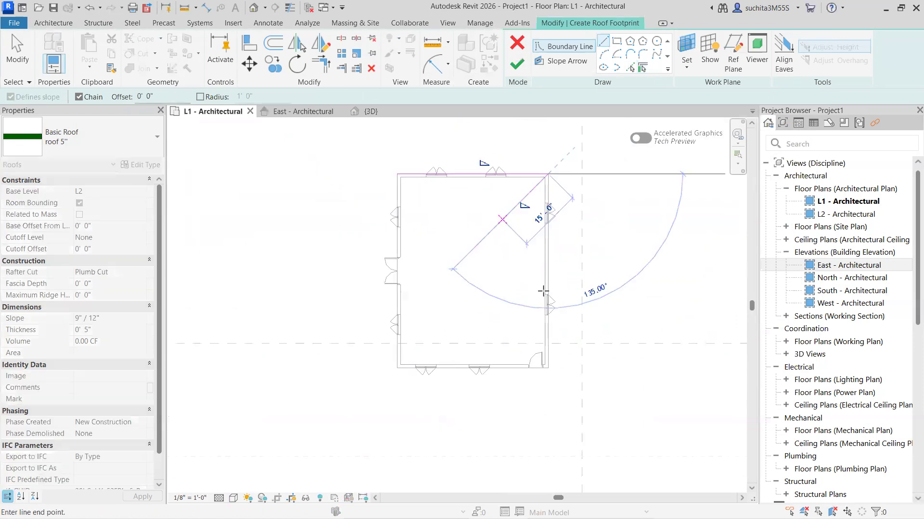
click(548, 368)
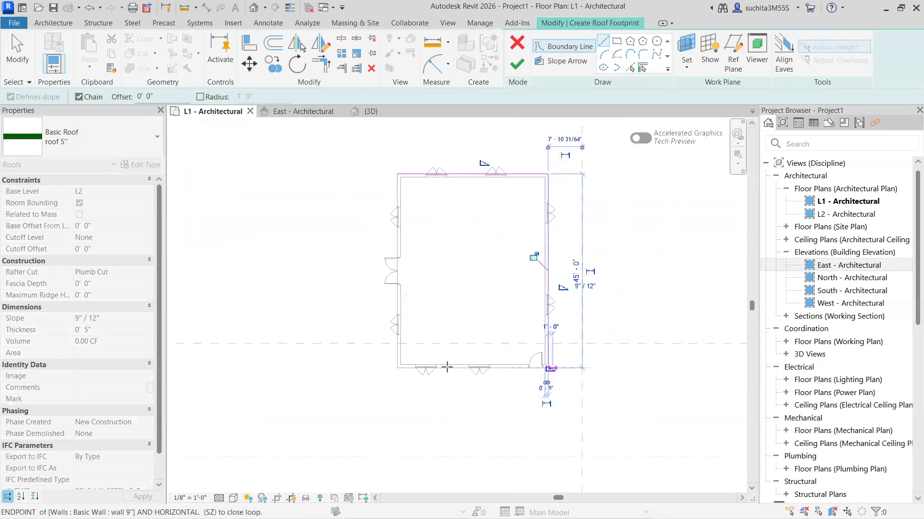
click(397, 367)
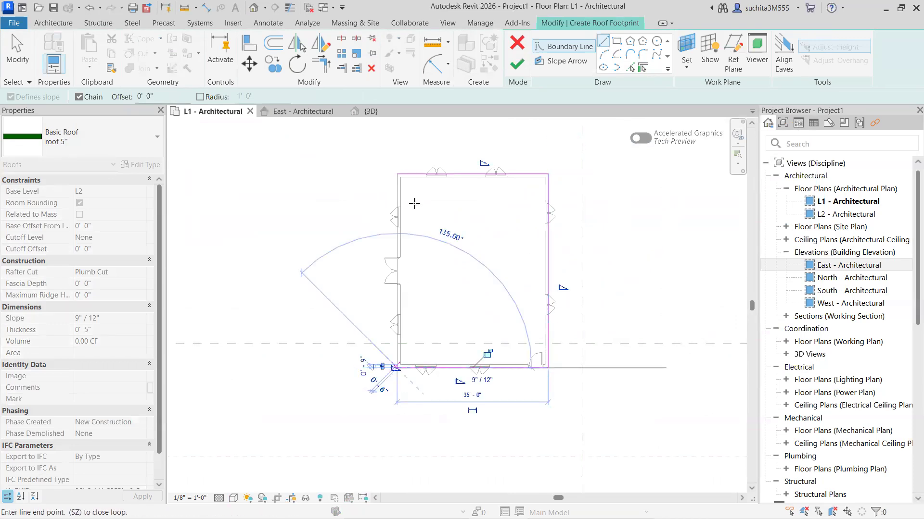
click(398, 175)
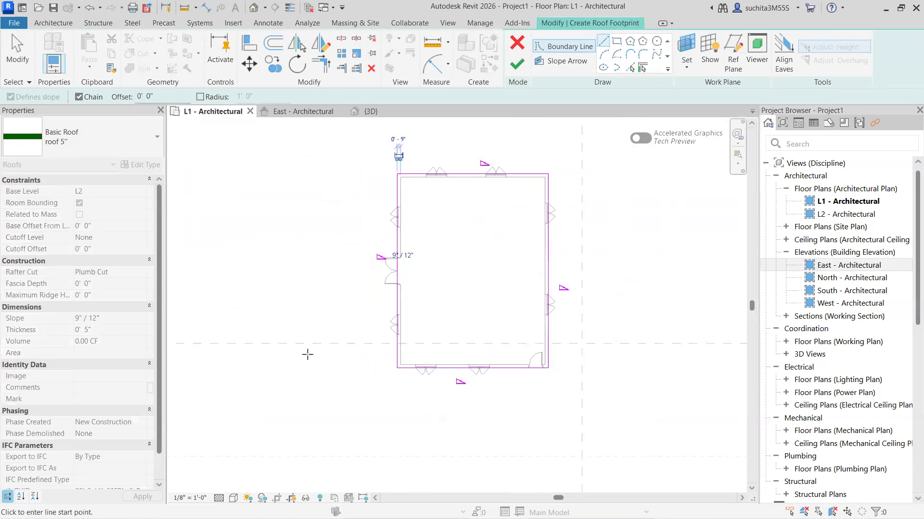
- Finish the roof 5" footprint sketch with slope-defining boundary lines and inspect the sloped roof from several sides in 3D
click(599, 173)
key(Escape)
key(Escape)
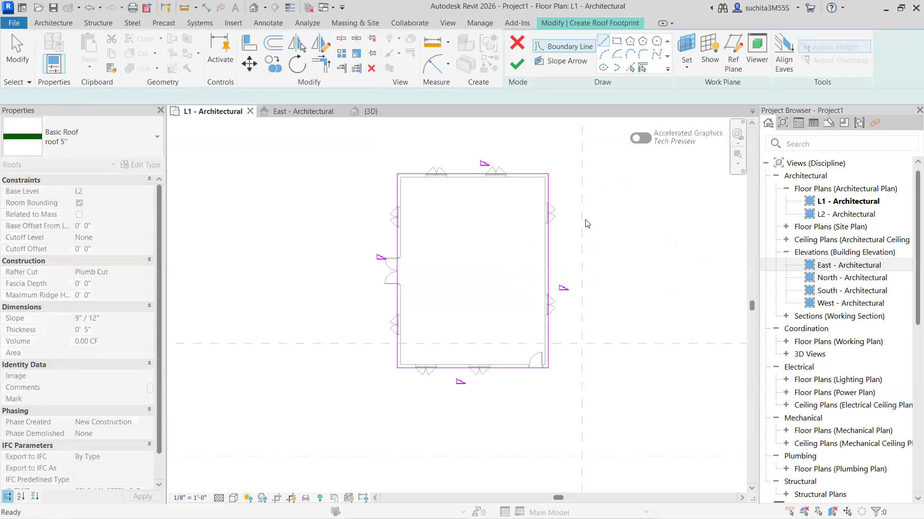
scroll(498, 183, up, 2)
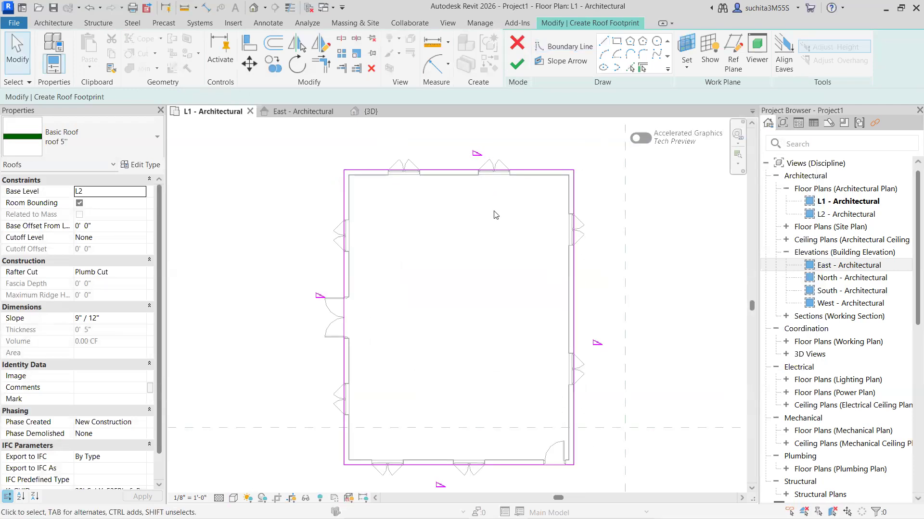
click(463, 172)
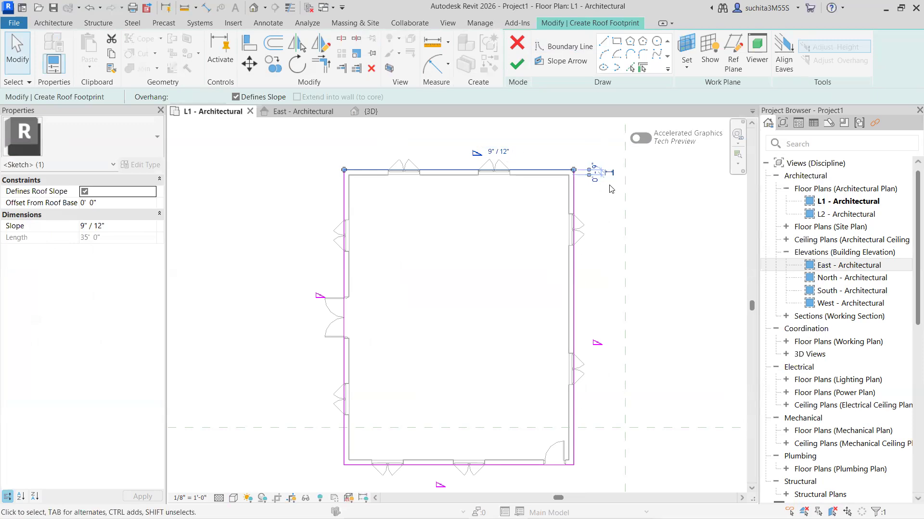
scroll(502, 187, down, 1)
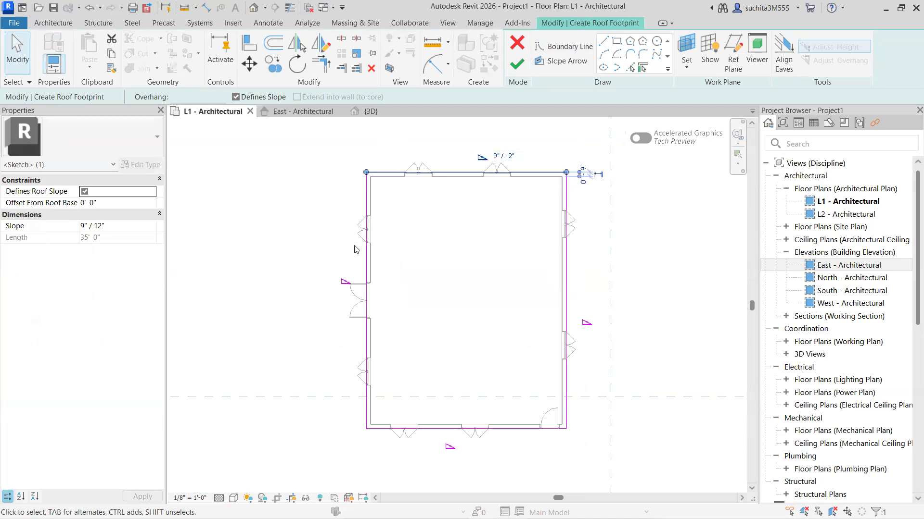
drag(355, 271, 326, 298)
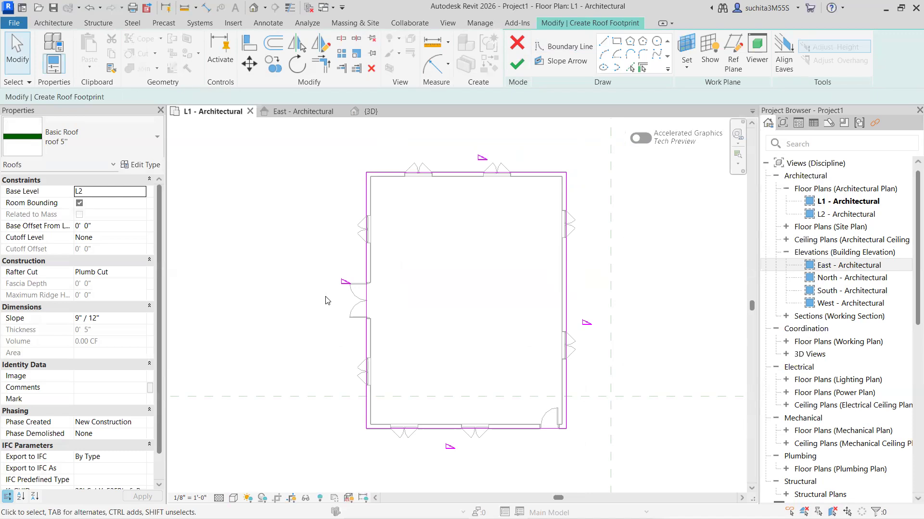
click(369, 293)
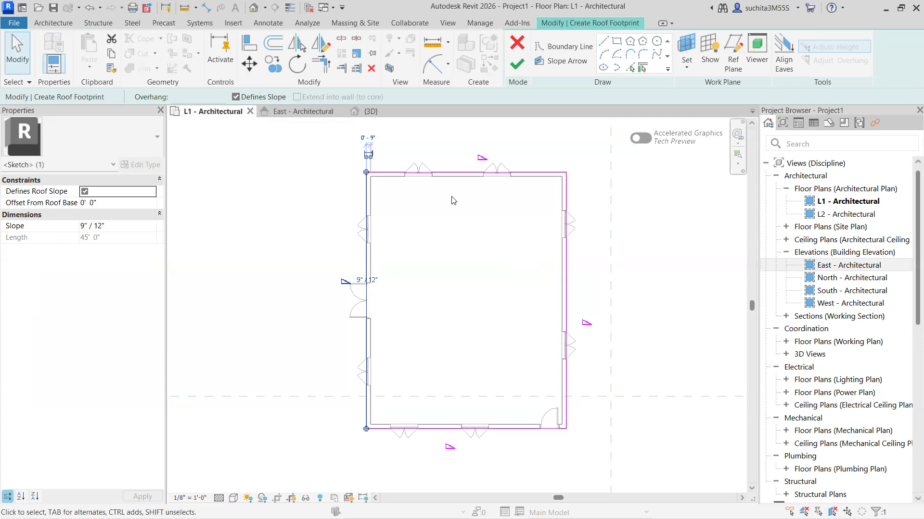
click(517, 66)
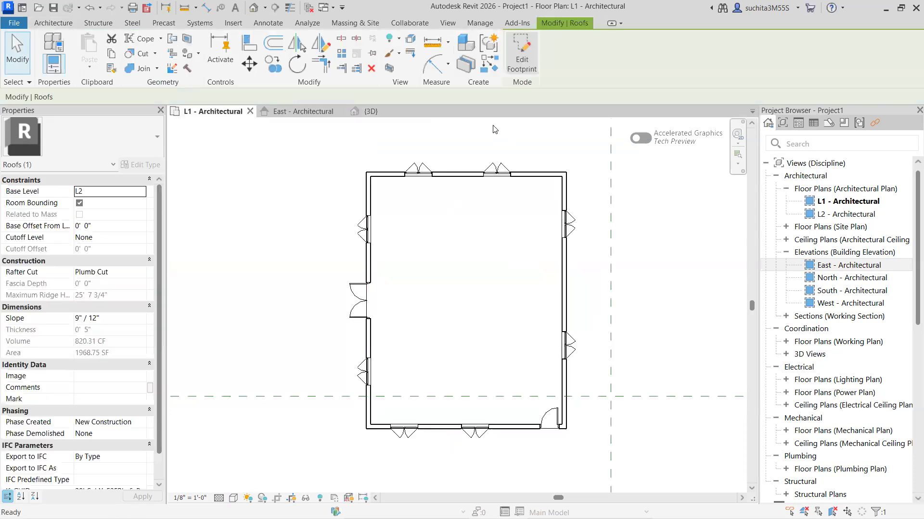
click(375, 115)
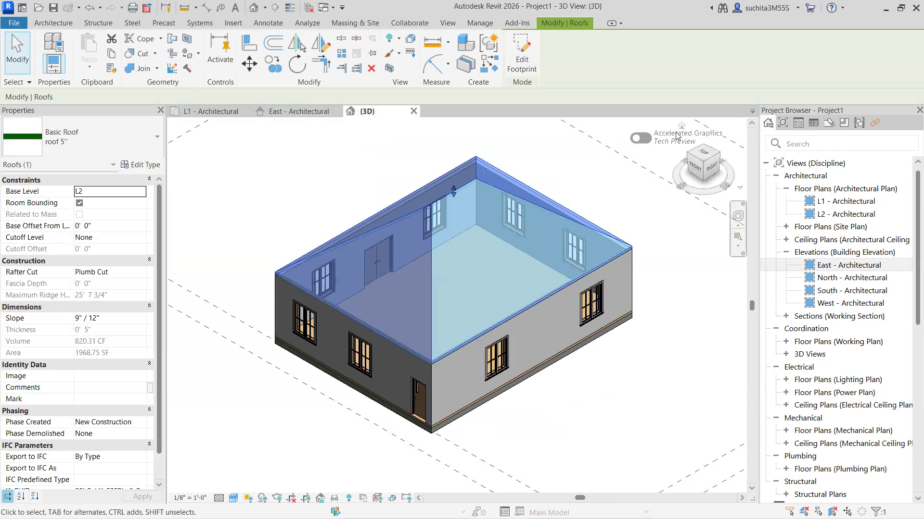
drag(697, 166, 698, 174)
key(Escape)
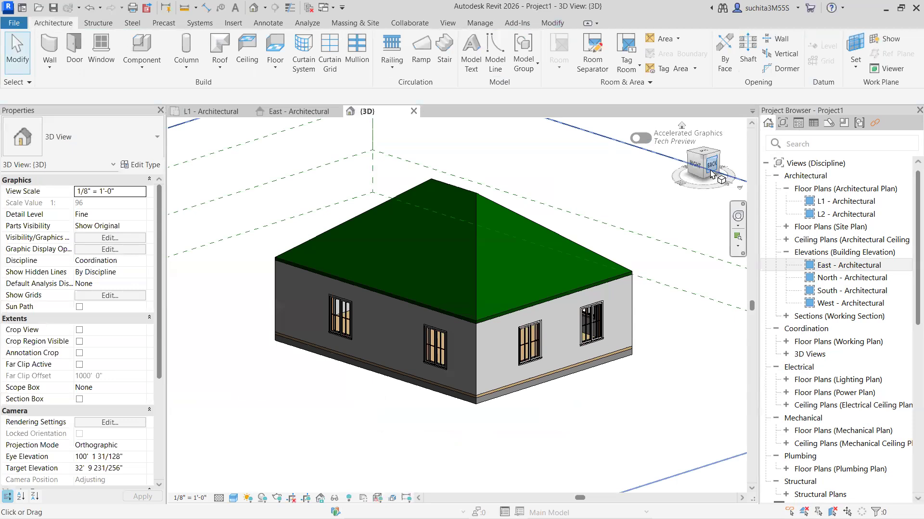
mouse_move(660, 170)
shift+middle_down()
mouse_move(429, 173)
mouse_move(287, 196)
mouse_move(732, 206)
mouse_move(462, 186)
mouse_move(535, 190)
mouse_move(572, 217)
mouse_move(558, 269)
mouse_move(690, 495)
mouse_move(698, 210)
mouse_move(525, 208)
mouse_move(721, 222)
shift+middle_up()
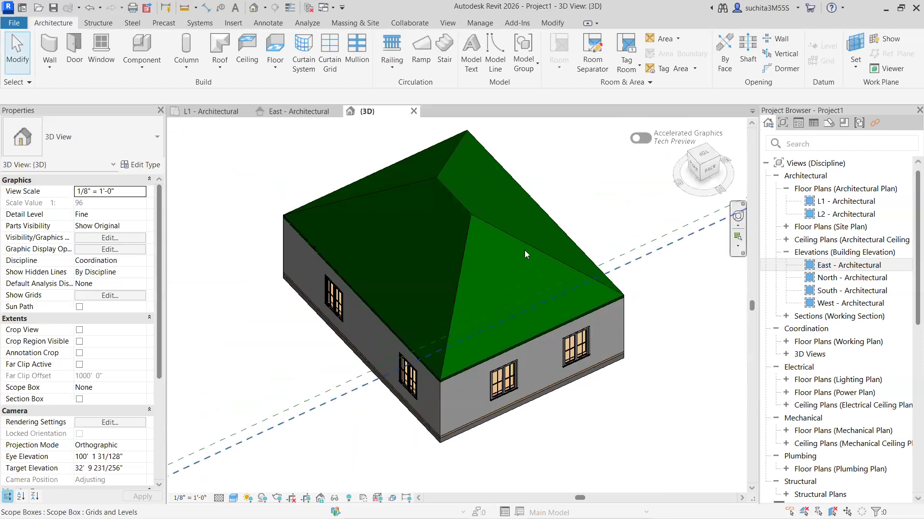
- Reopen the roof's footprint sketch for editing and show it in the L1 - Architectural plan
click(469, 223)
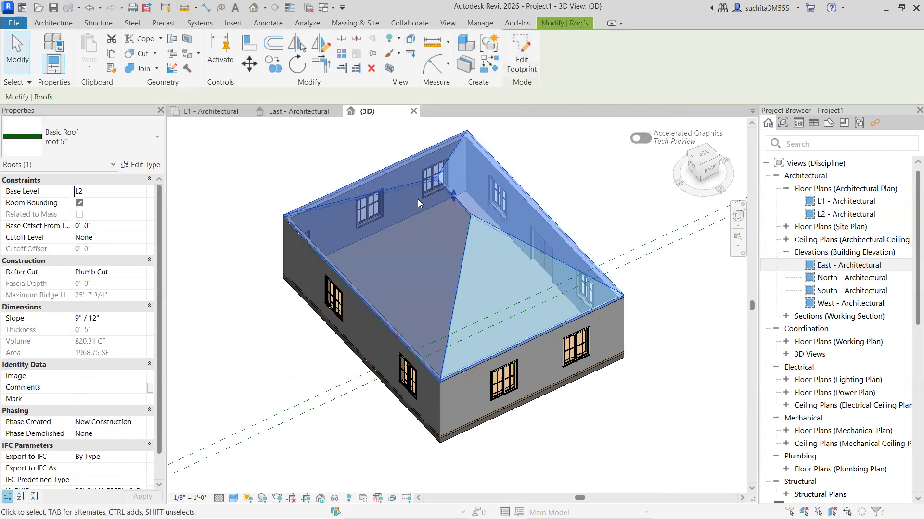
click(521, 53)
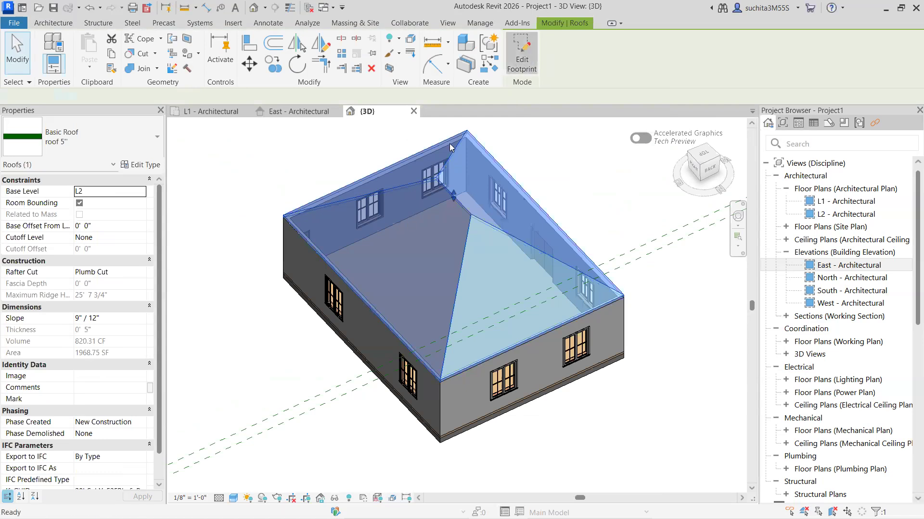
click(218, 112)
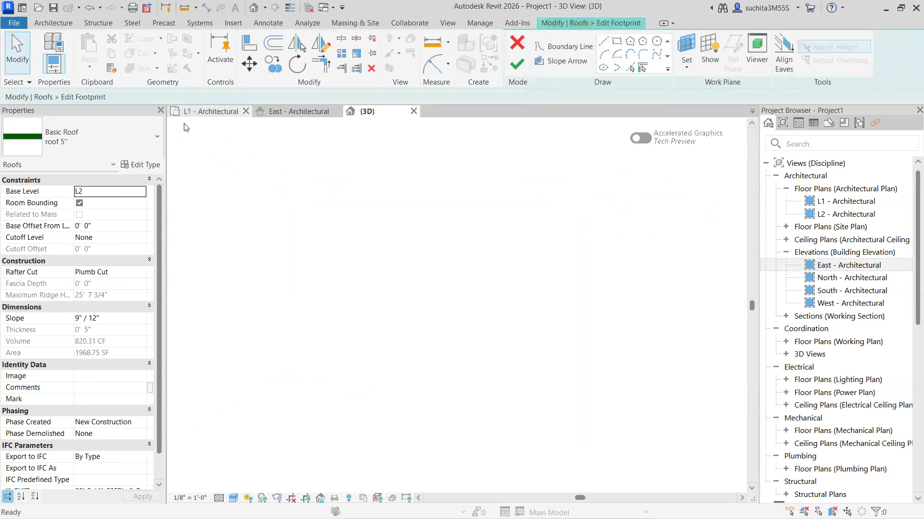
middle_drag(435, 303, 352, 301)
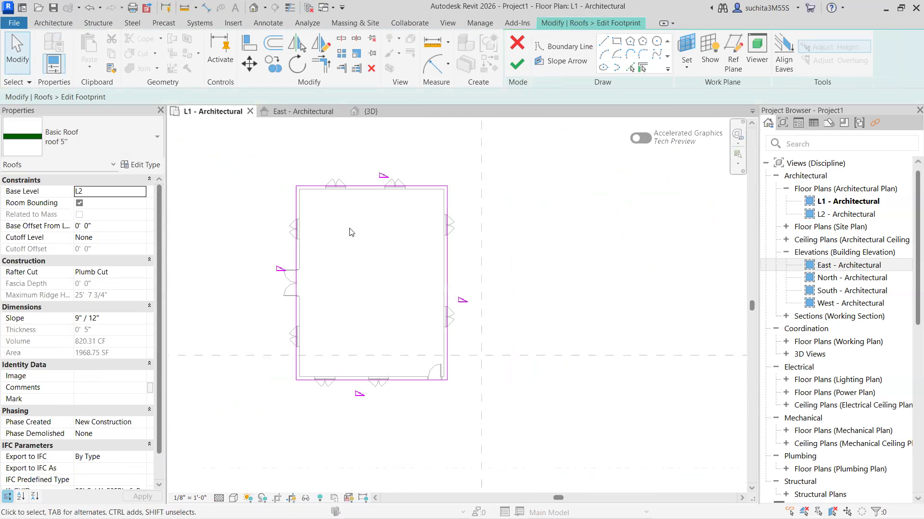
- Delete all four boundary lines from the roof footprint sketch
click(344, 187)
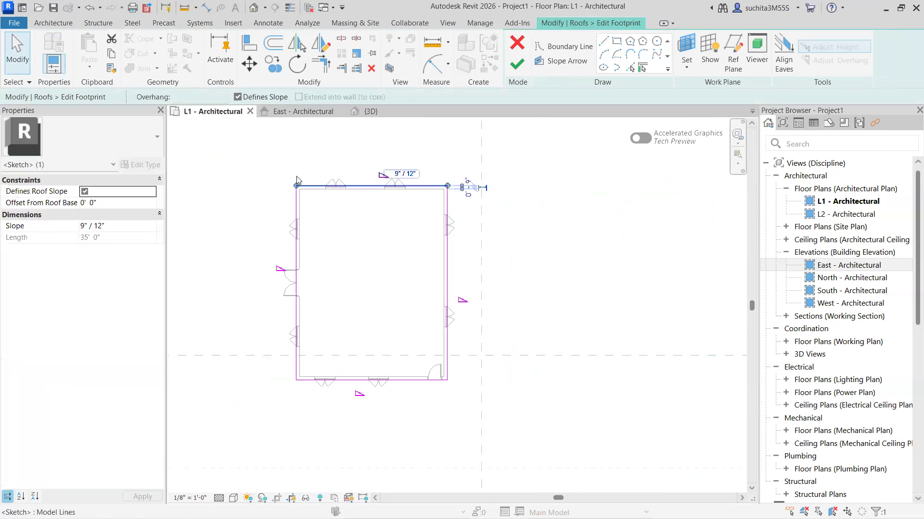
click(371, 68)
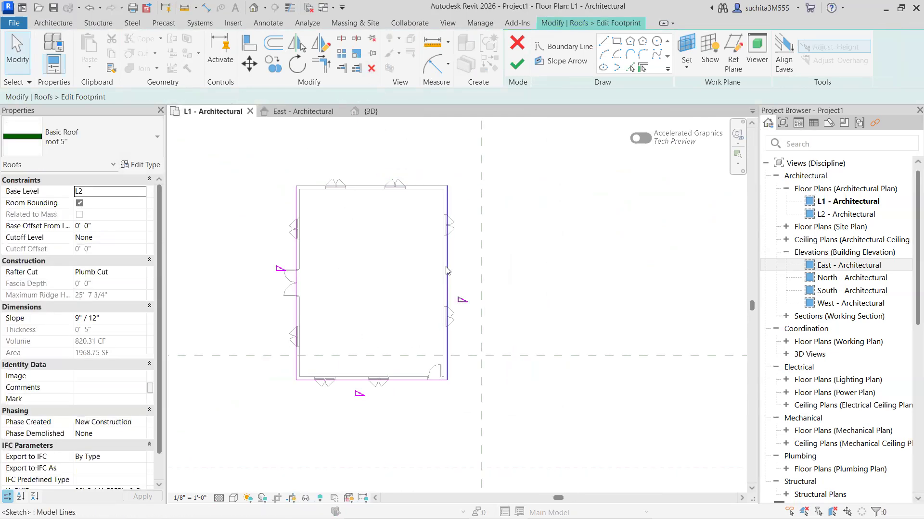
click(447, 313)
click(371, 68)
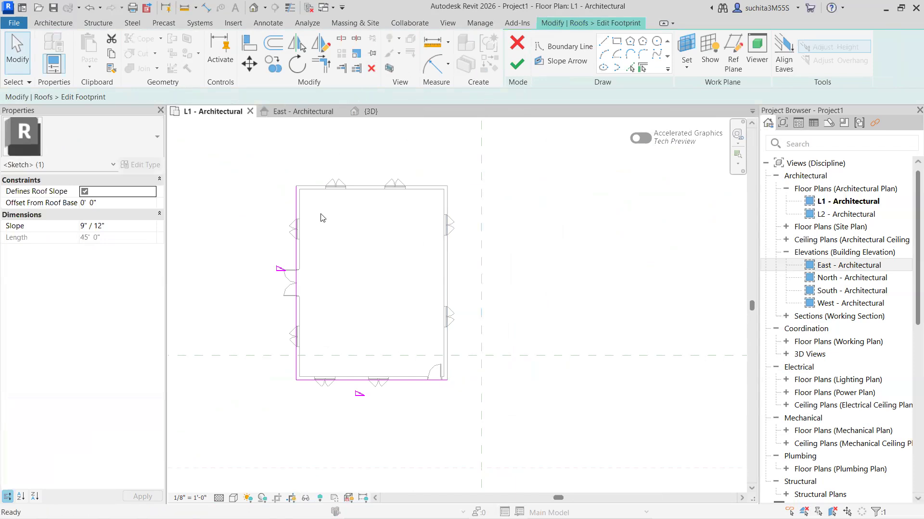
click(296, 288)
click(371, 68)
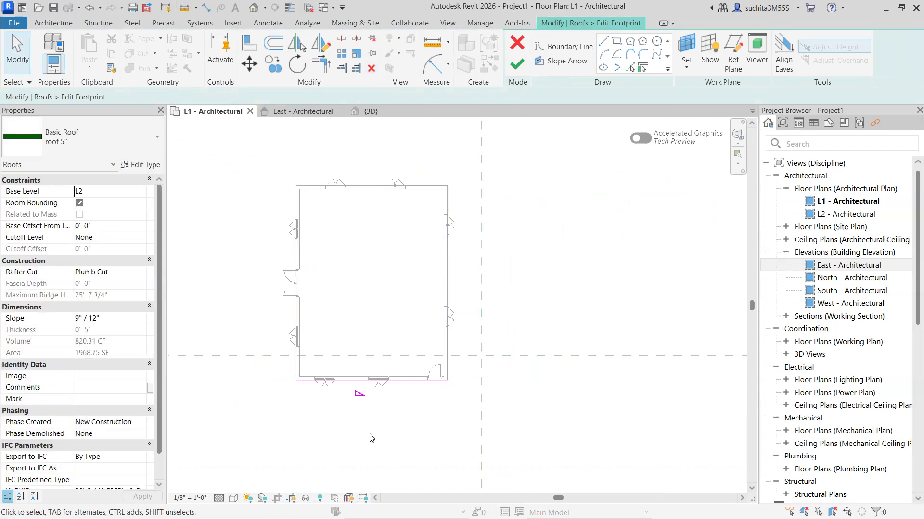
click(428, 380)
click(371, 69)
scroll(487, 261, up, 4)
middle_drag(421, 260, 635, 268)
scroll(608, 260, down, 4)
middle_drag(533, 255, 468, 228)
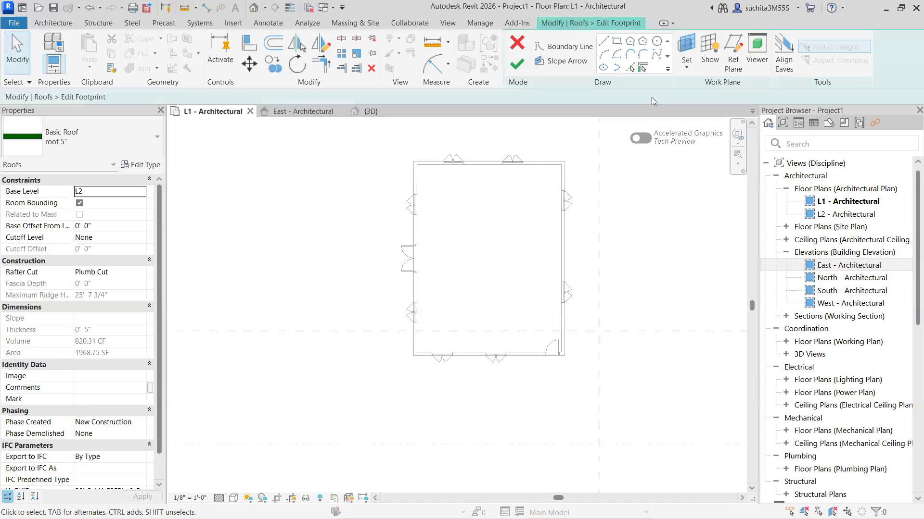
- Sketch a rectangular roof boundary between opposite outer corners of the walls
click(616, 42)
scroll(417, 187, up, 2)
click(413, 148)
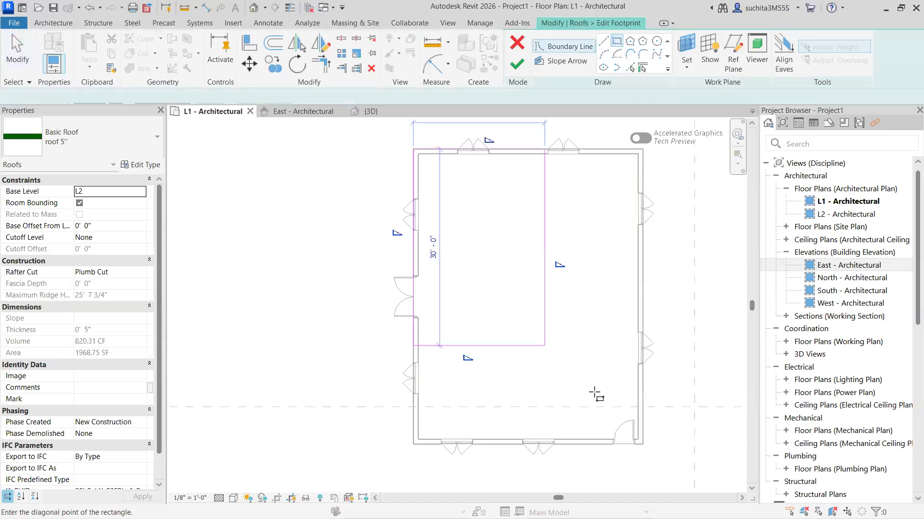
click(643, 444)
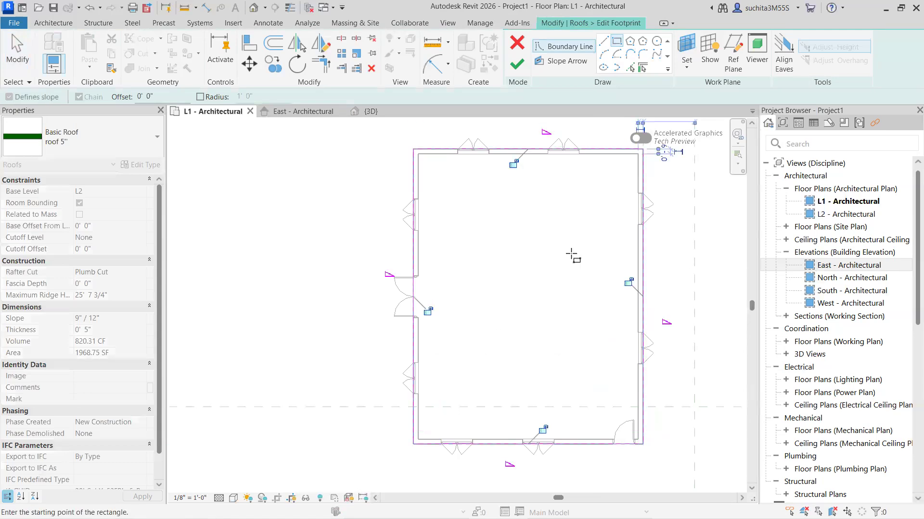
mouse_move(523, 228)
middle_down()
mouse_move(413, 231)
mouse_move(386, 262)
mouse_move(401, 249)
middle_up()
key(Escape)
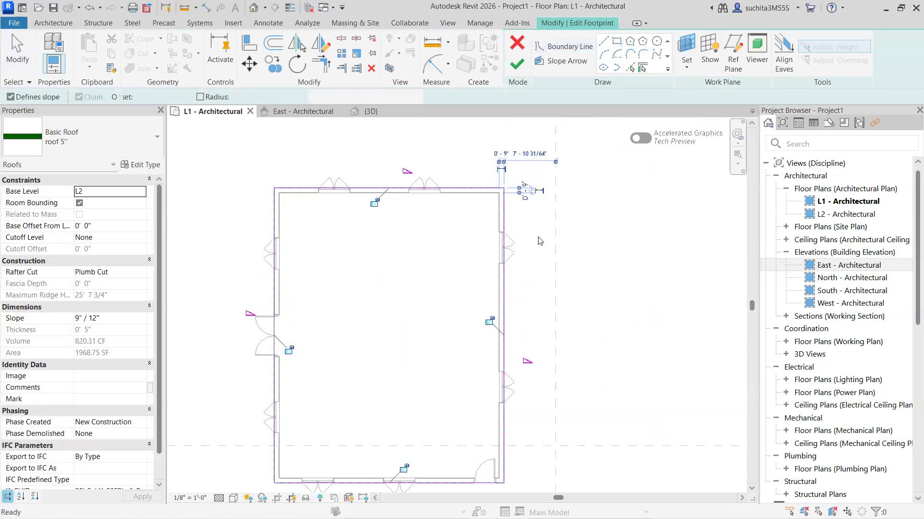
- Undo the rectangular roof boundary and the deletion of the boundary line along the lower wall in plan
key(ctrl+z)
scroll(534, 249, down, 3)
scroll(530, 247, up, 1)
middle_drag(533, 250, 596, 264)
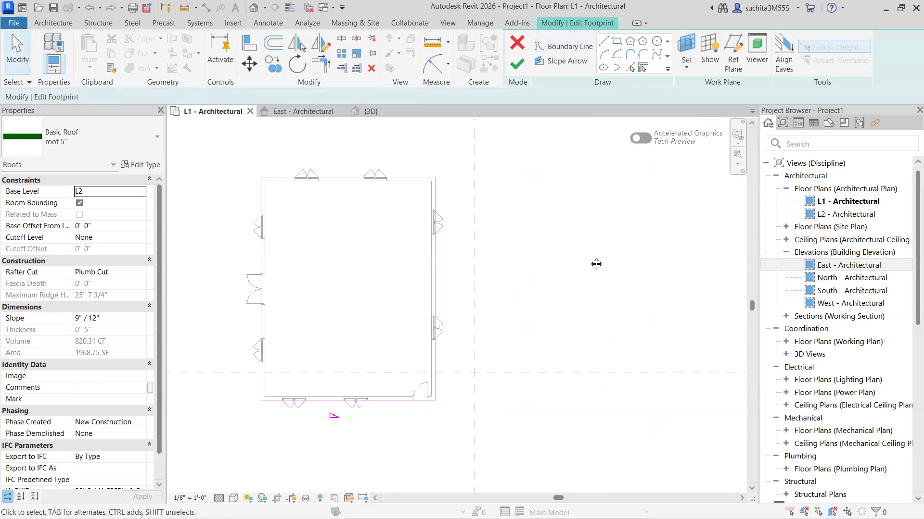
- Create slope-defining roof boundary lines with Pick Lines from the outer edges of the upper and two side walls
click(628, 70)
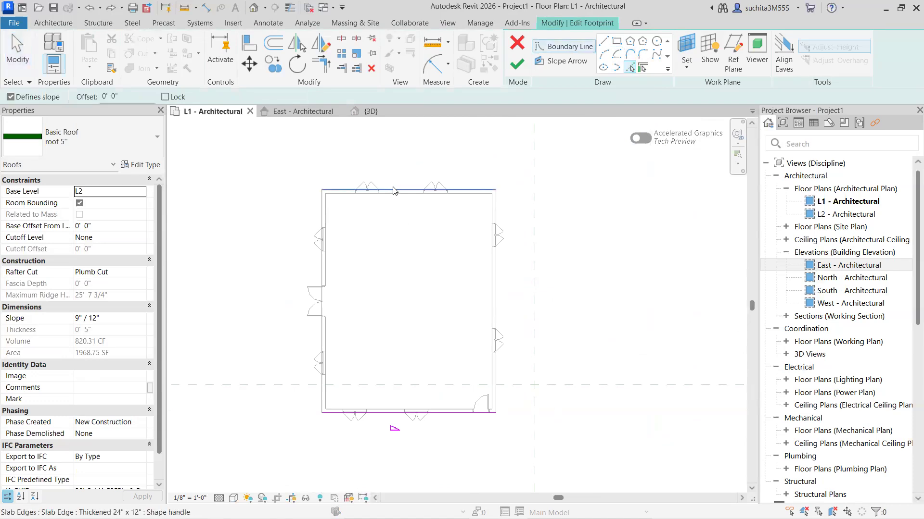
click(394, 190)
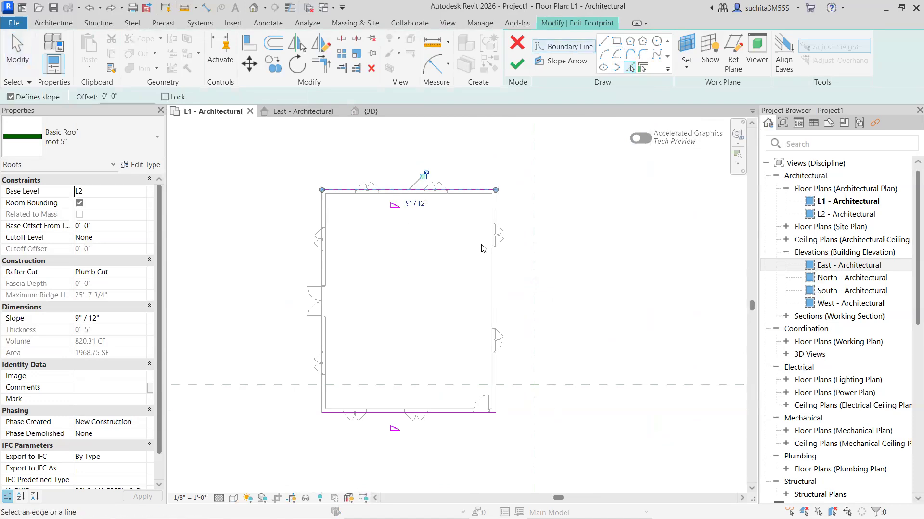
click(491, 272)
click(322, 217)
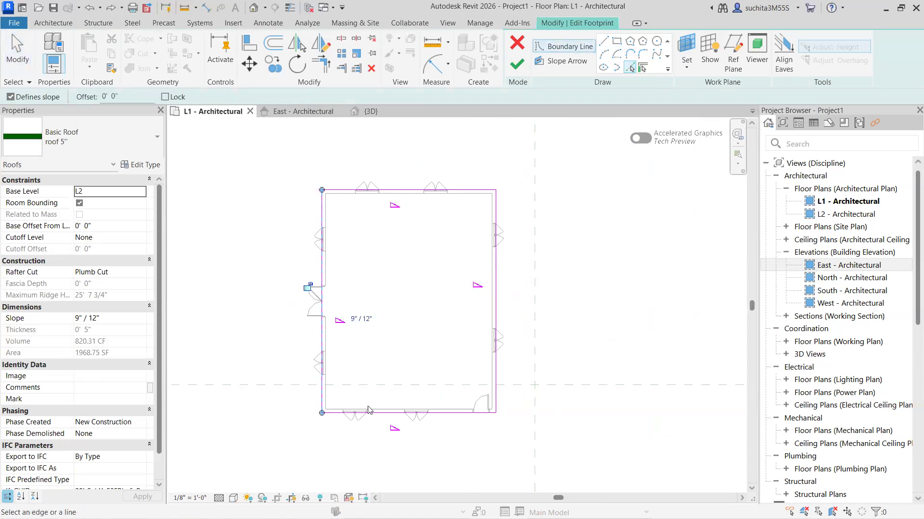
- Undo the picked boundary lines and the earlier line deletions, back to before the roof's footprint was edited
key(ctrl+z)
key(Escape)
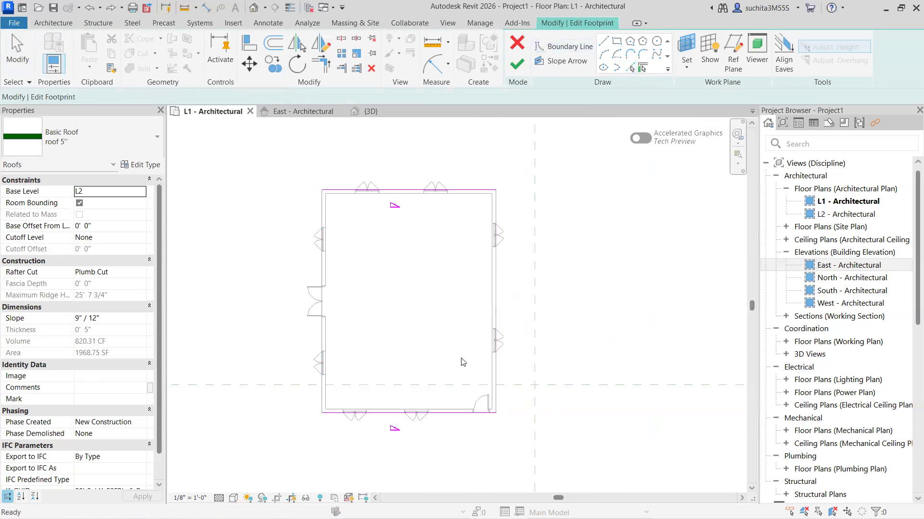
key(ctrl+z)
key(ctrl+z)
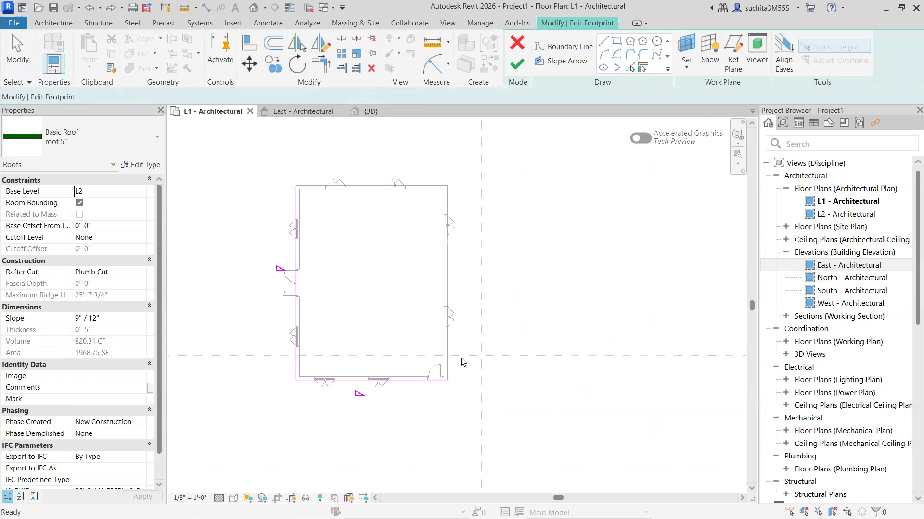
key(ctrl+z)
key(ctrl+z)
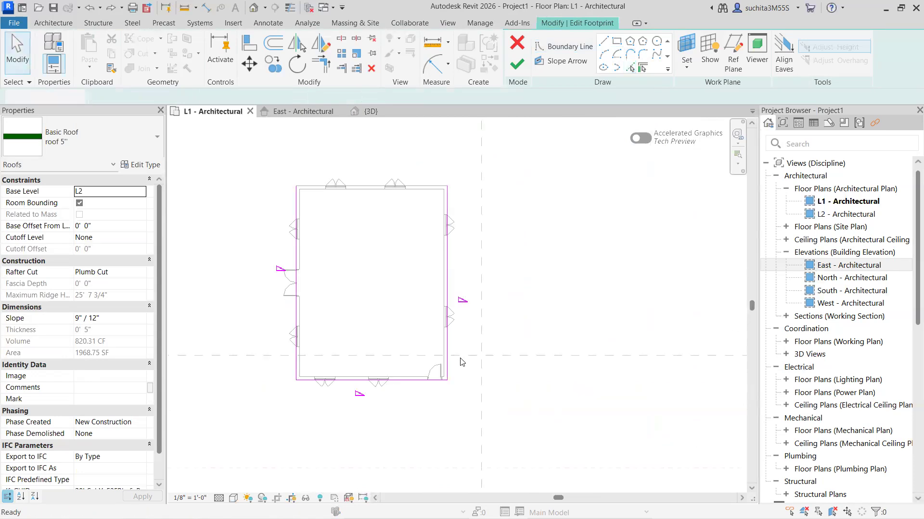
key(ctrl+z)
- Delete the whole roof from the building in the 3D view
scroll(459, 305, up, 1)
middle_drag(508, 312, 577, 323)
click(389, 113)
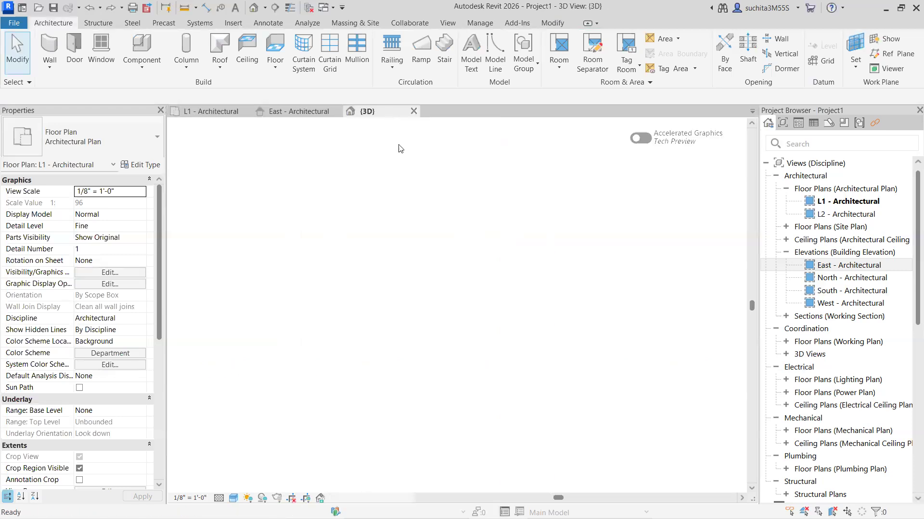
click(461, 254)
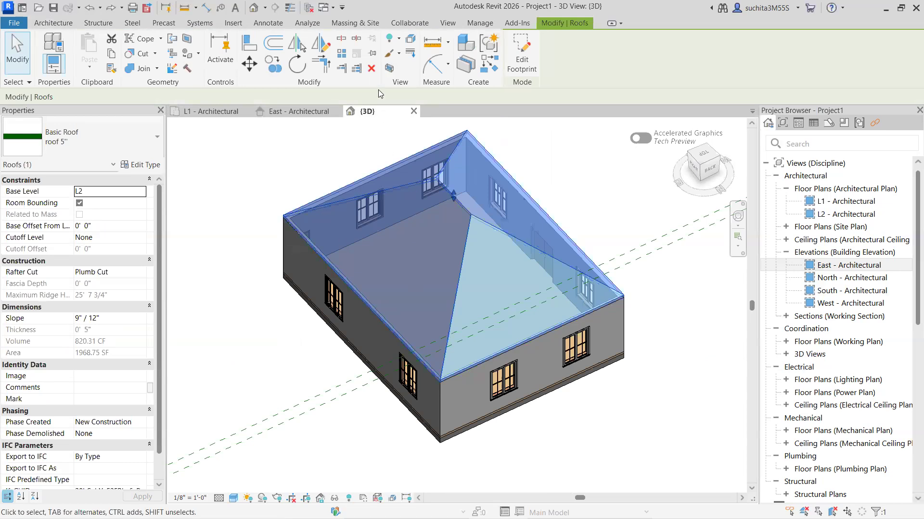
click(371, 68)
scroll(466, 272, up, 2)
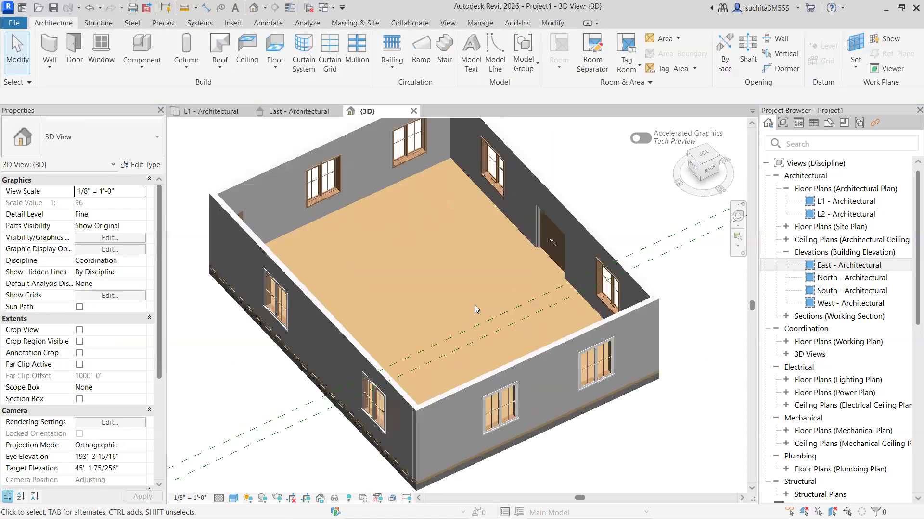
- Start a new Roof by Footprint from the L1 - Architectural plan and move its base to level L2
click(214, 111)
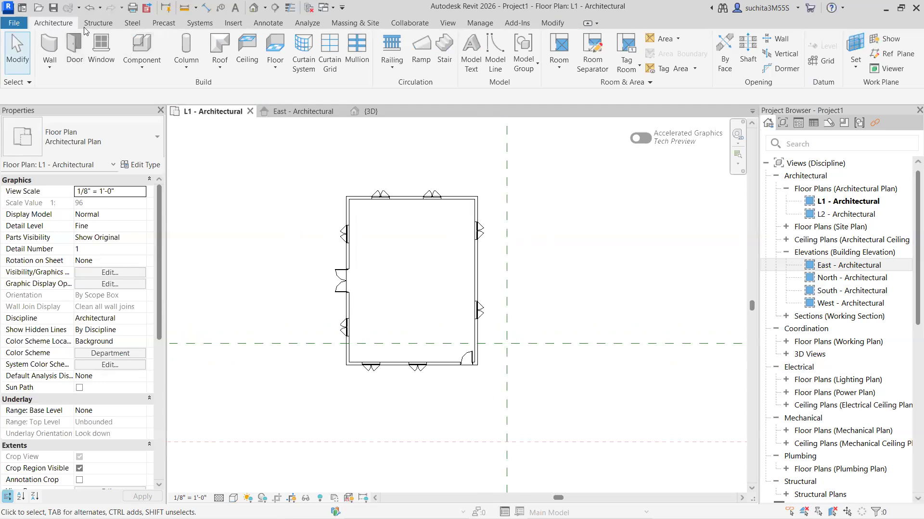
click(220, 67)
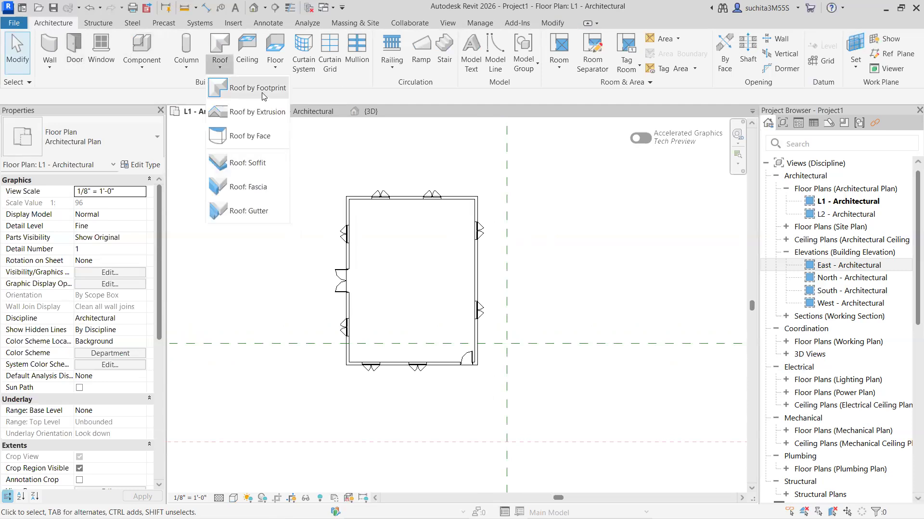
click(121, 246)
click(341, 241)
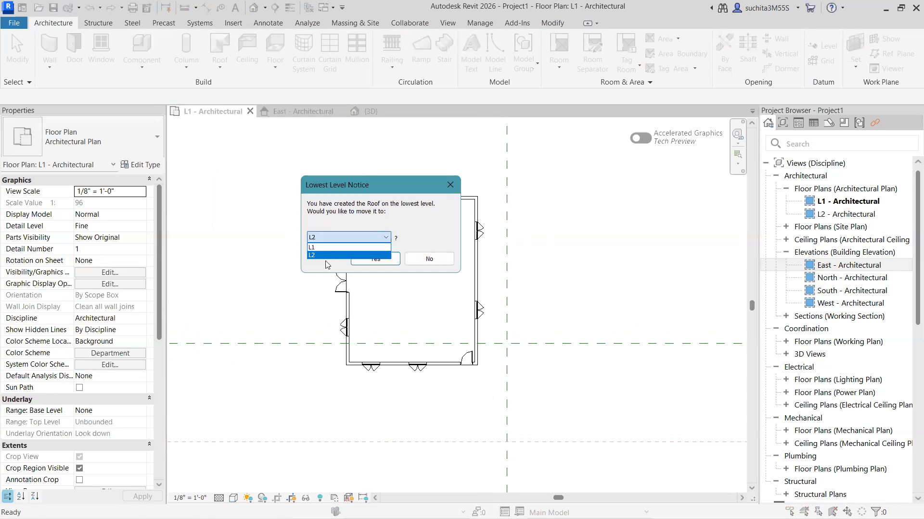
click(325, 256)
click(375, 259)
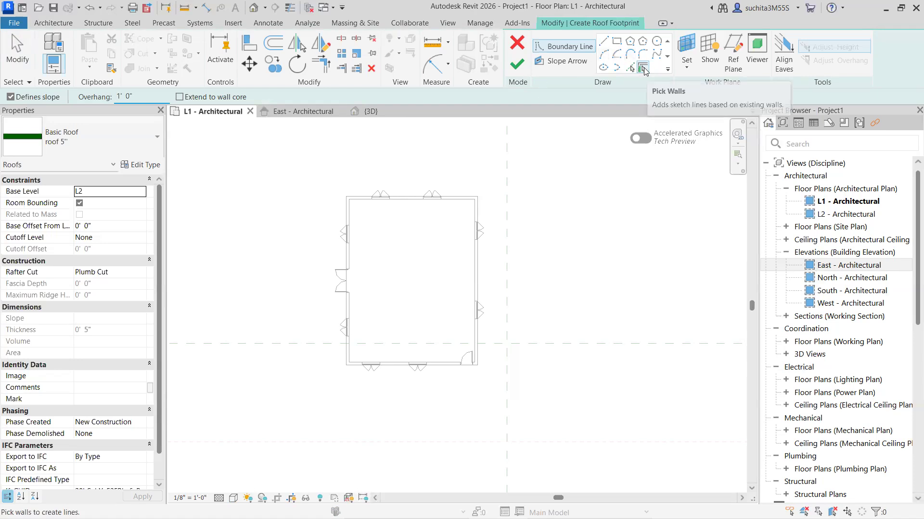
- Create the 5" hip roof by picking all four outer walls as slope-defining boundaries with a 1' 0" overhang, and finish the footprint
click(405, 201)
click(344, 215)
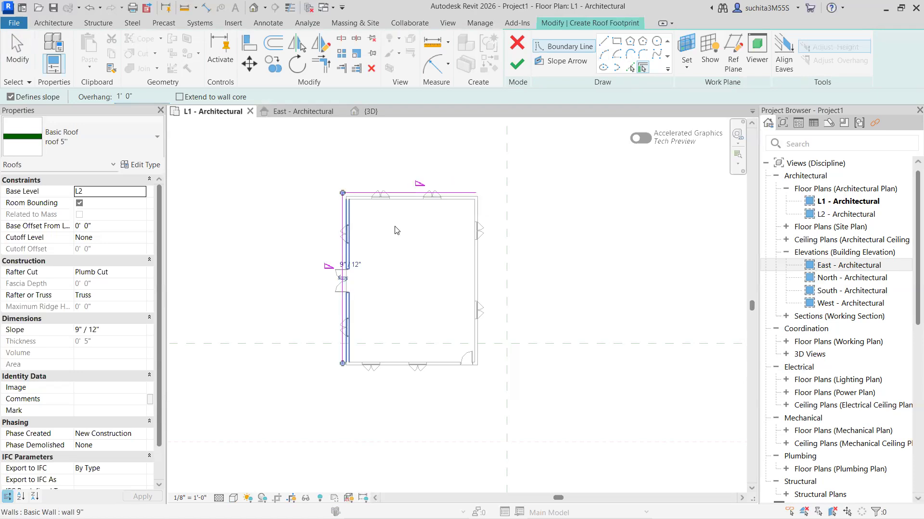
click(480, 219)
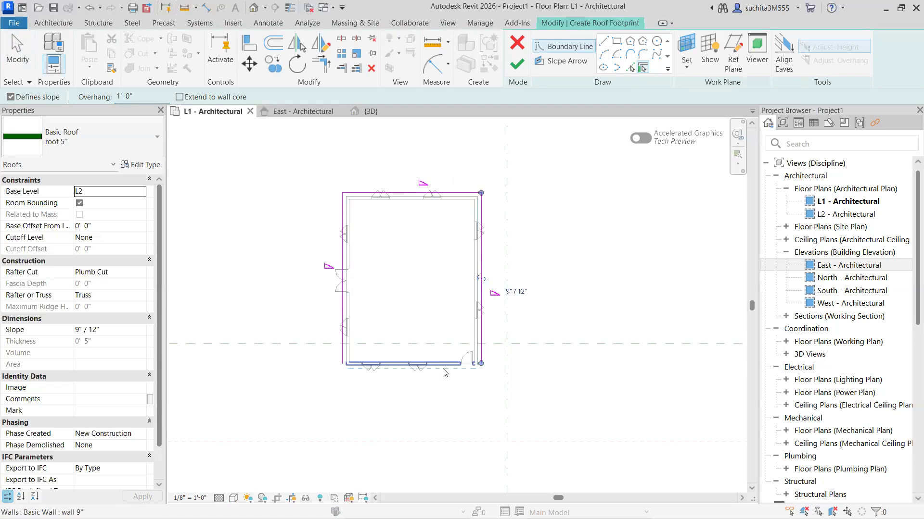
click(443, 366)
click(517, 67)
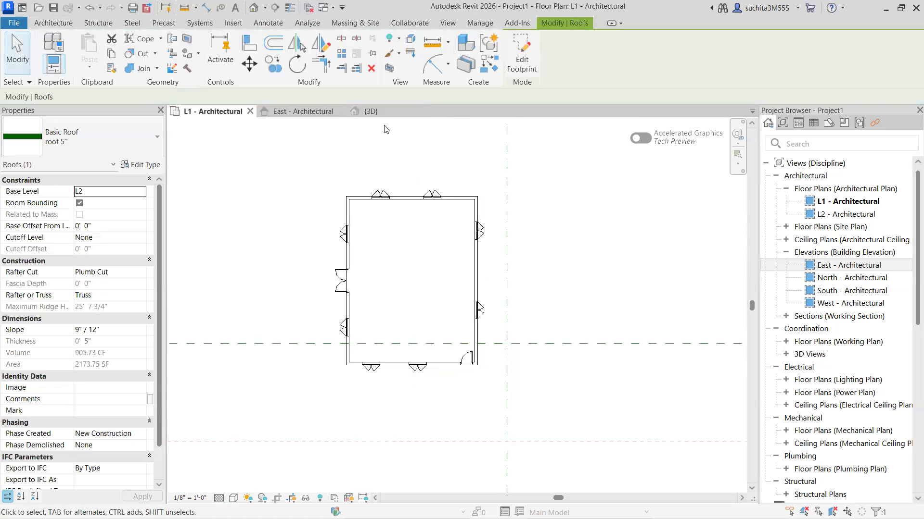
- Inspect the new roof from several sides in the 3D view and delete the thickened 24" x 12" slab edge under the walls
click(370, 112)
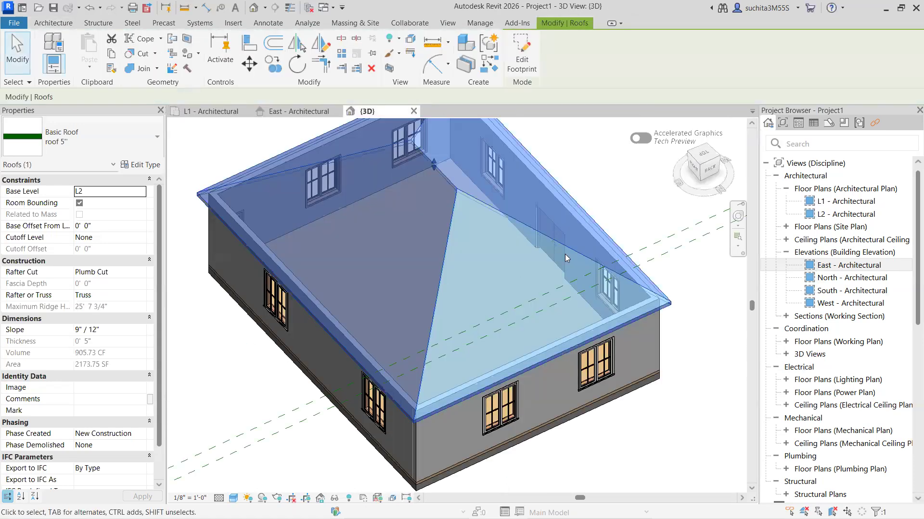
click(640, 204)
mouse_move(711, 152)
mouse_down()
mouse_move(729, 481)
mouse_move(183, 453)
mouse_move(616, 394)
mouse_move(664, 470)
mouse_move(226, 121)
mouse_move(408, 121)
mouse_move(580, 456)
mouse_move(623, 419)
mouse_move(432, 396)
mouse_move(599, 469)
mouse_move(545, 439)
mouse_up()
shift+middle_drag(544, 436, 405, 403)
shift+middle_drag(193, 461, 707, 193)
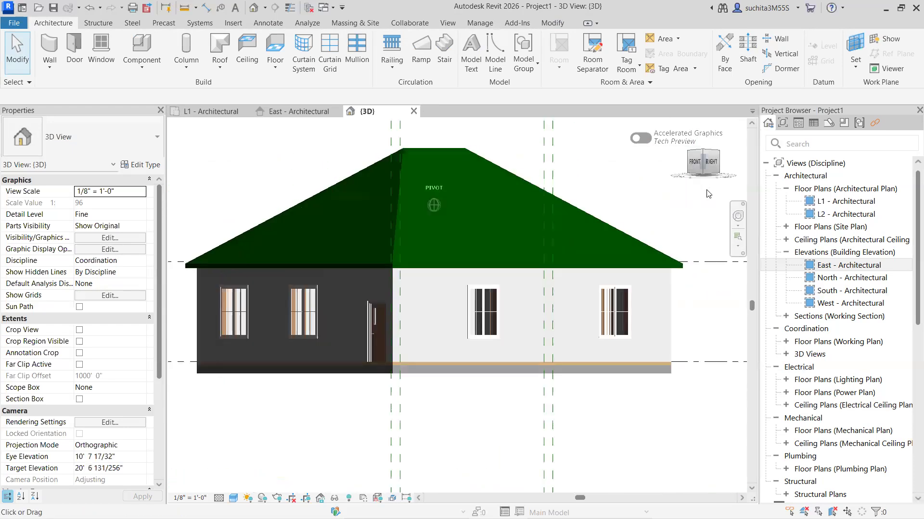
shift+middle_drag(688, 226, 529, 186)
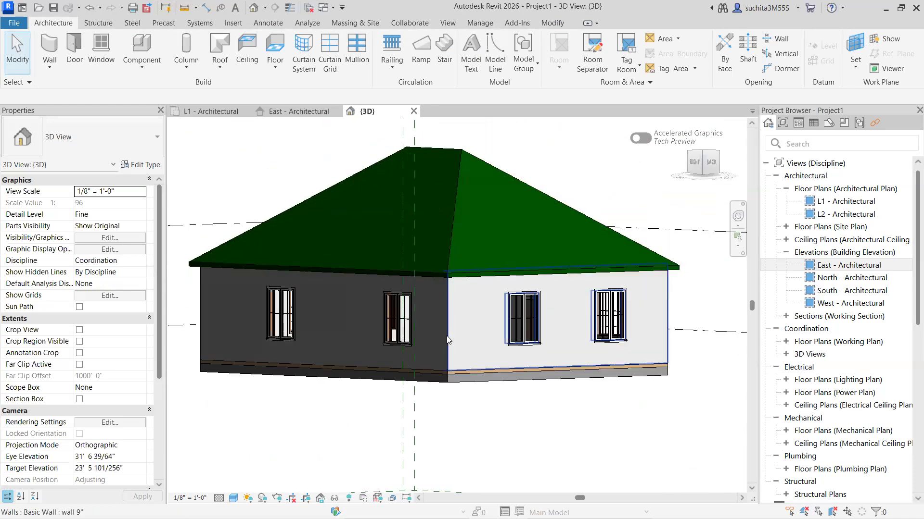
click(460, 387)
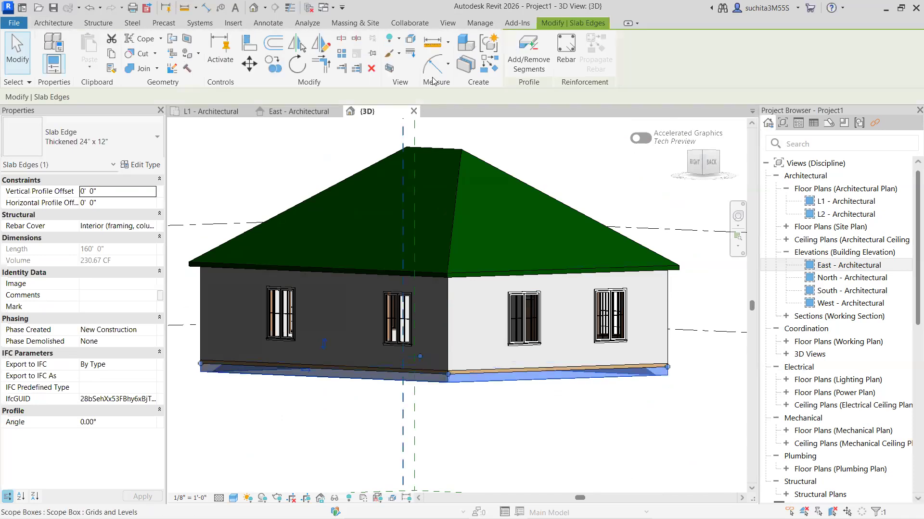
click(456, 409)
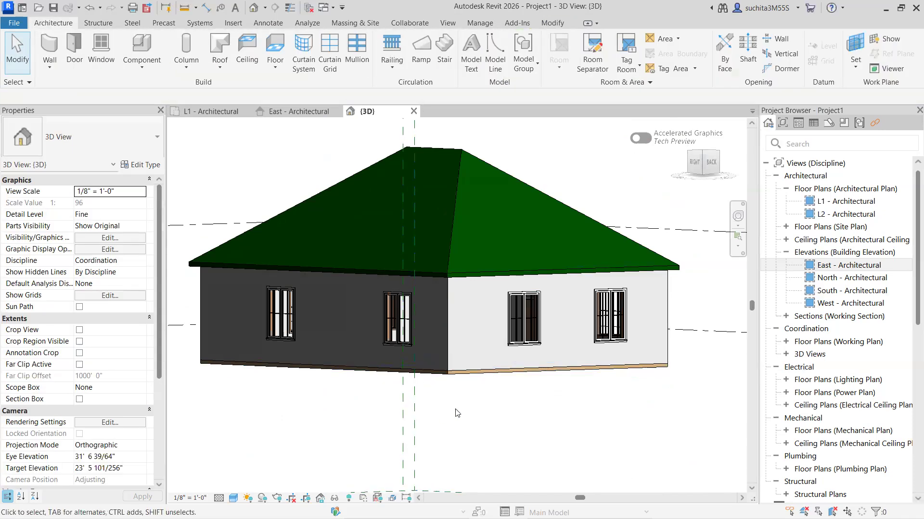